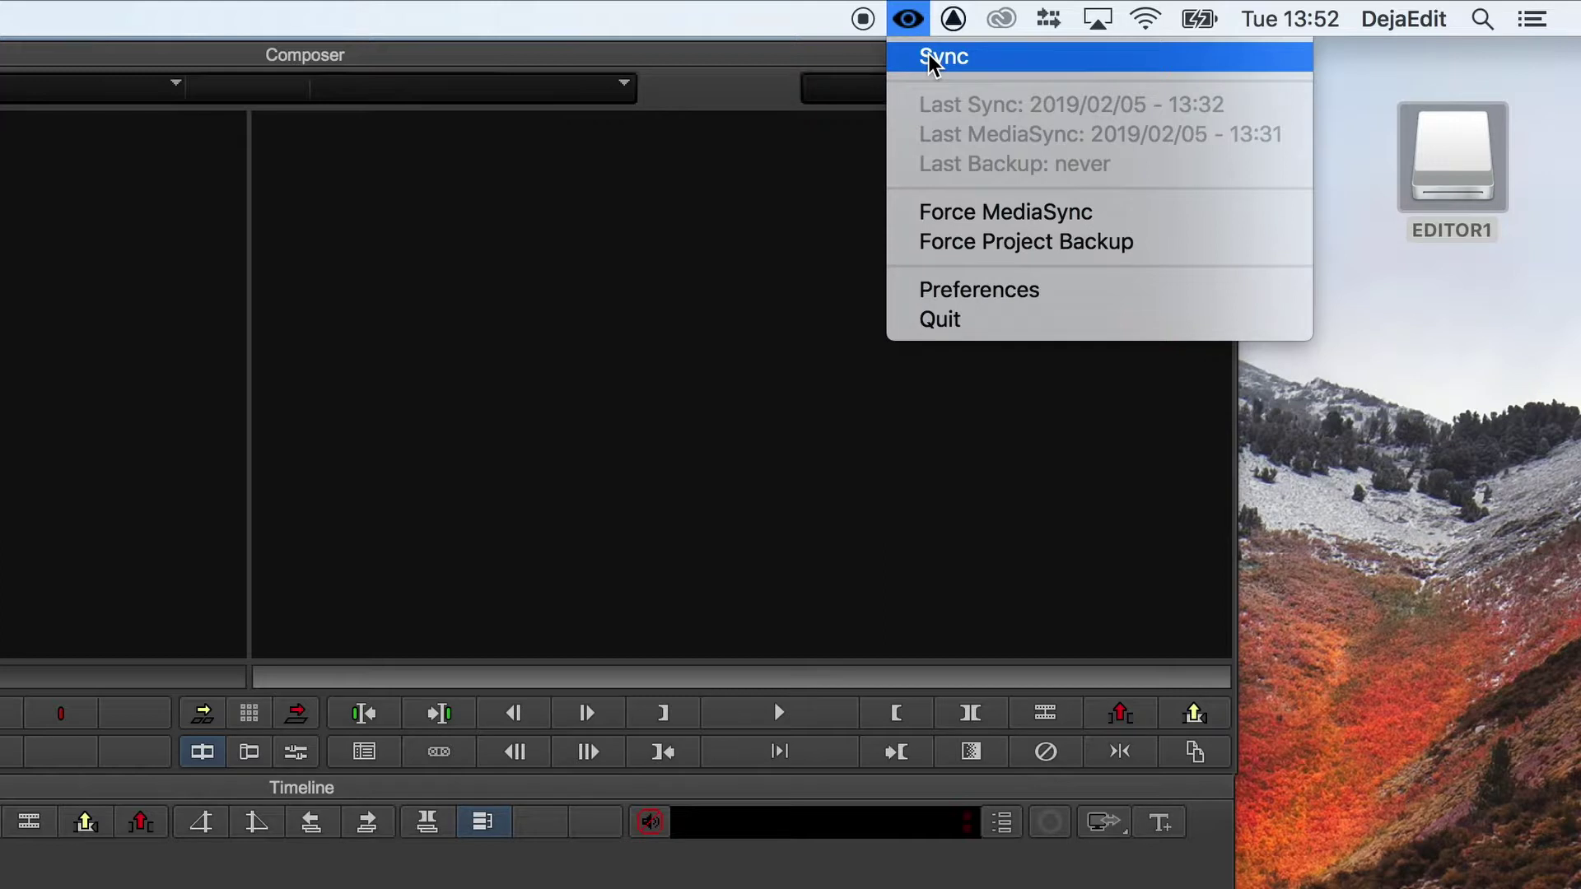
- Run a DejaEdit sync from the first editor's system
click(931, 62)
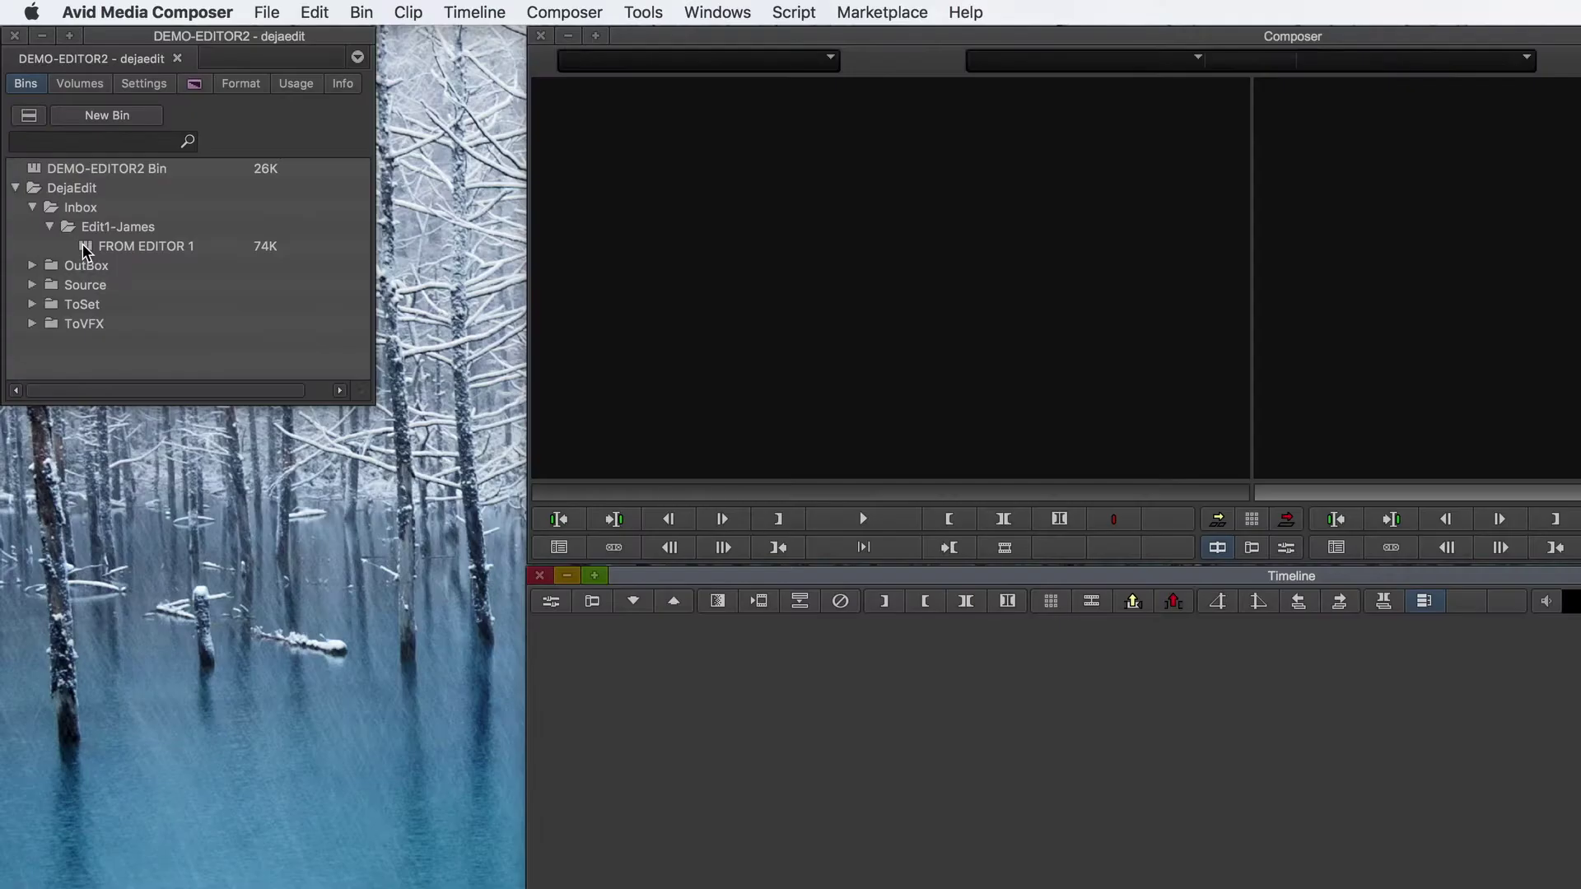
- Open the received FROM EDITOR 1 bin, load Editor1_sequence.Copy.01 and scrub its timeline to 01:00:01:16
double_click(85, 247)
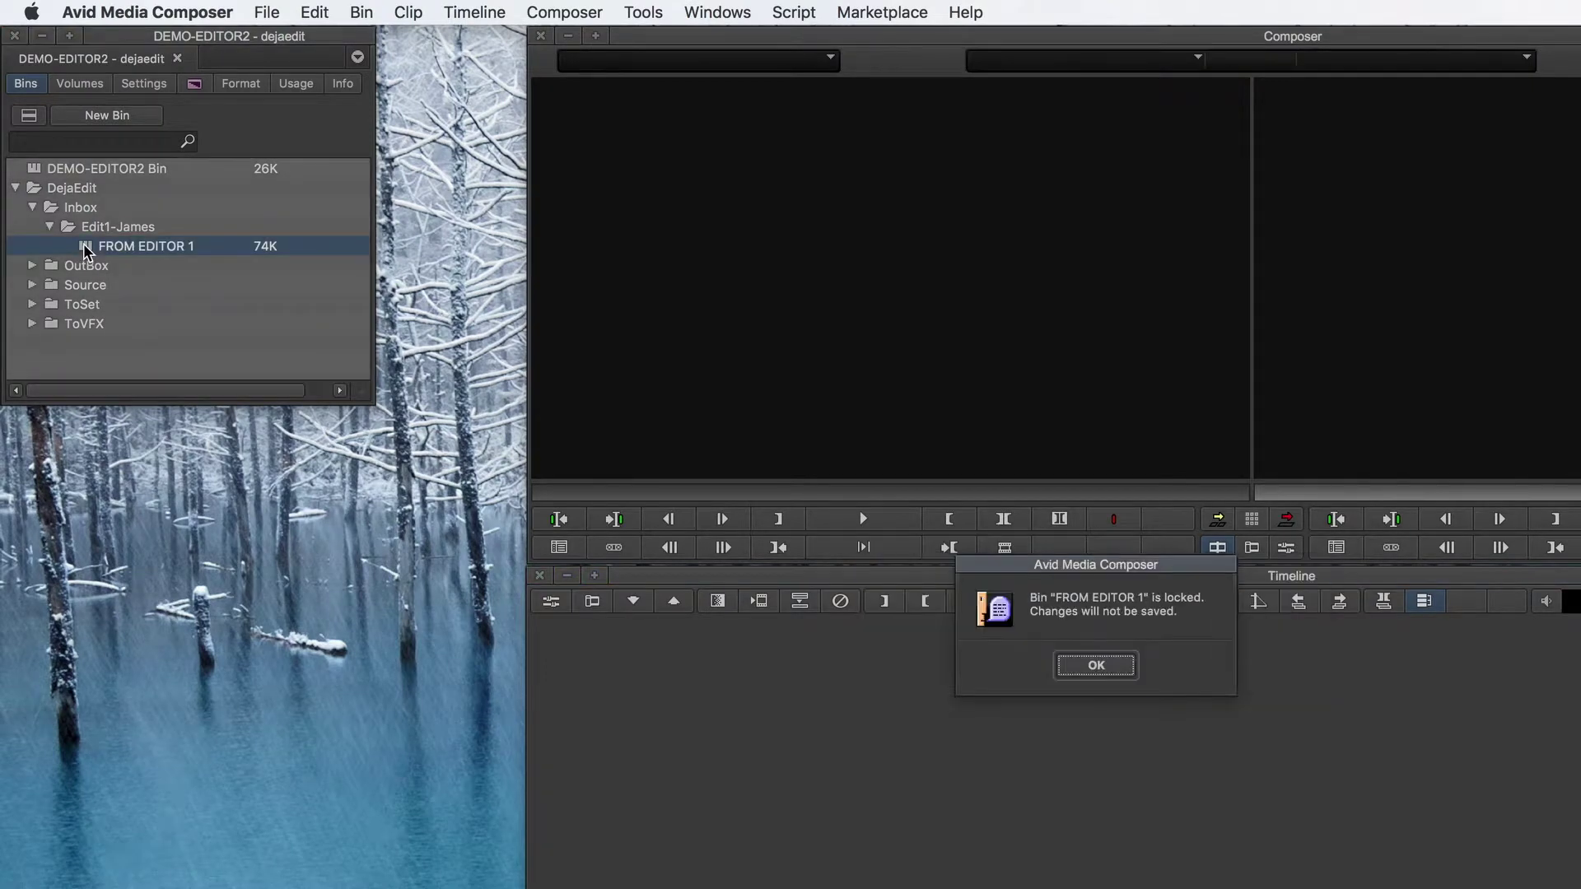
click(1097, 665)
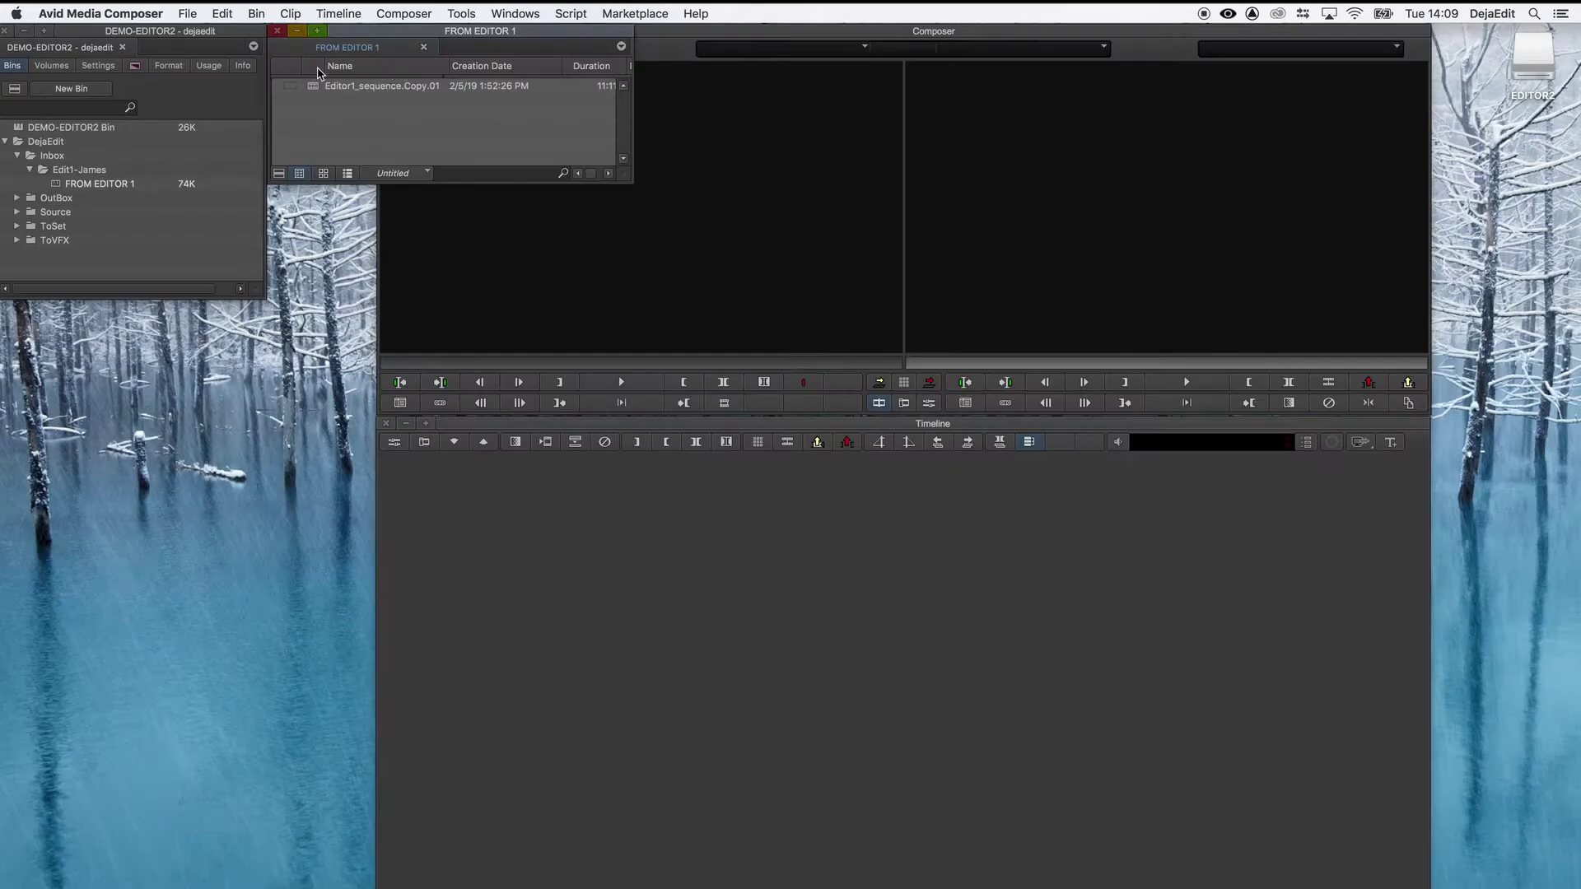
double_click(311, 88)
drag(546, 473, 619, 457)
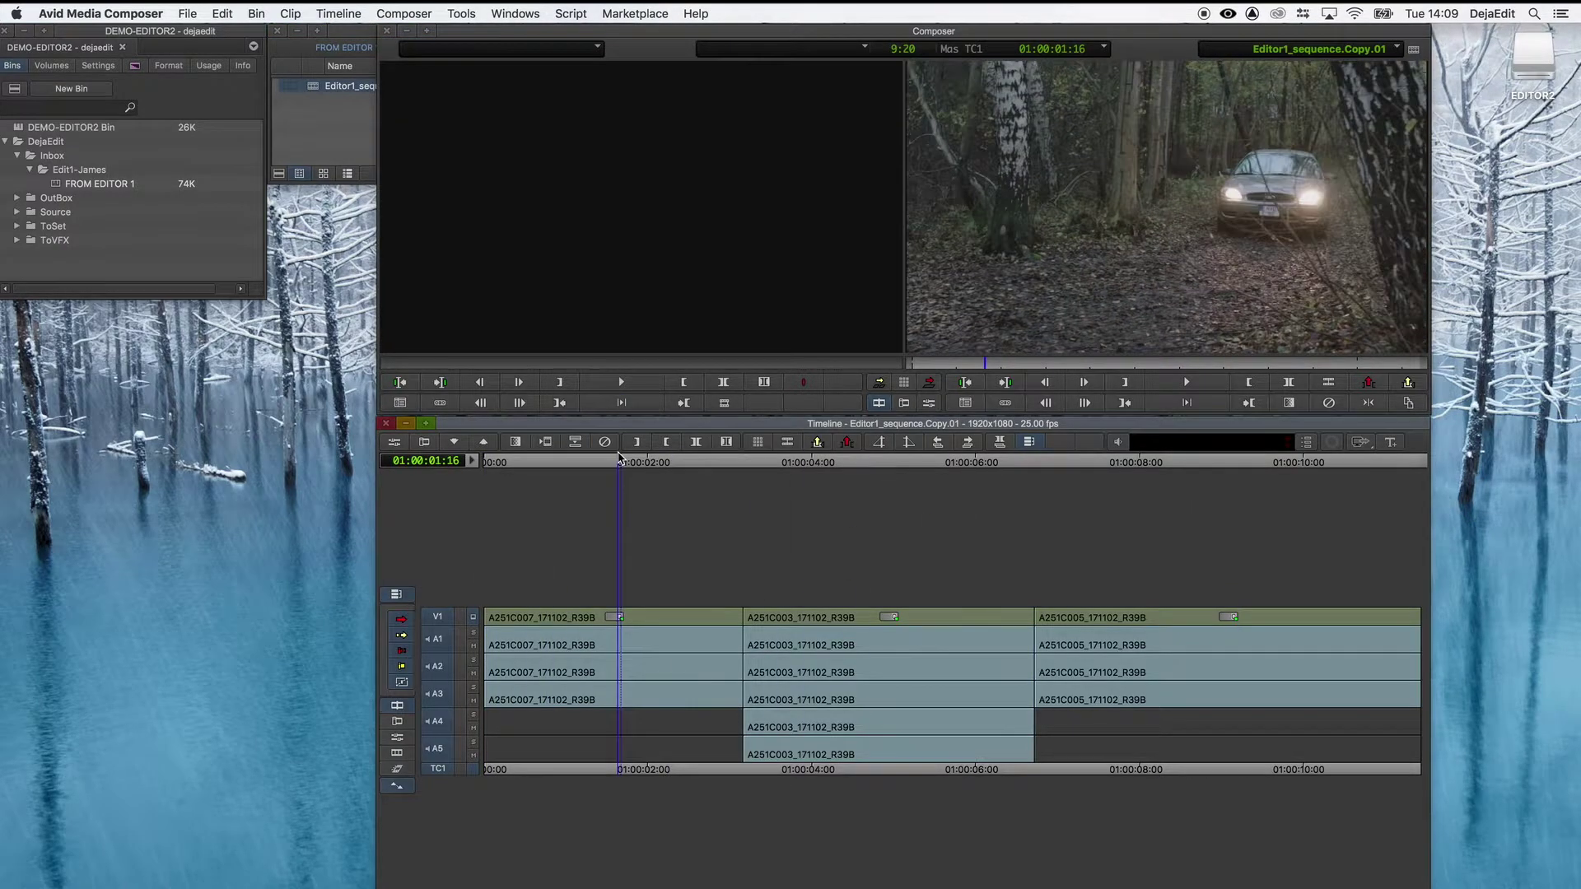
- Open DEMO-EDITOR2 Bin beside the FROM EDITOR 1 bin and copy Editor1_sequence.Copy.01 into it
click(324, 134)
drag(364, 33, 87, 408)
double_click(18, 129)
drag(236, 305, 402, 236)
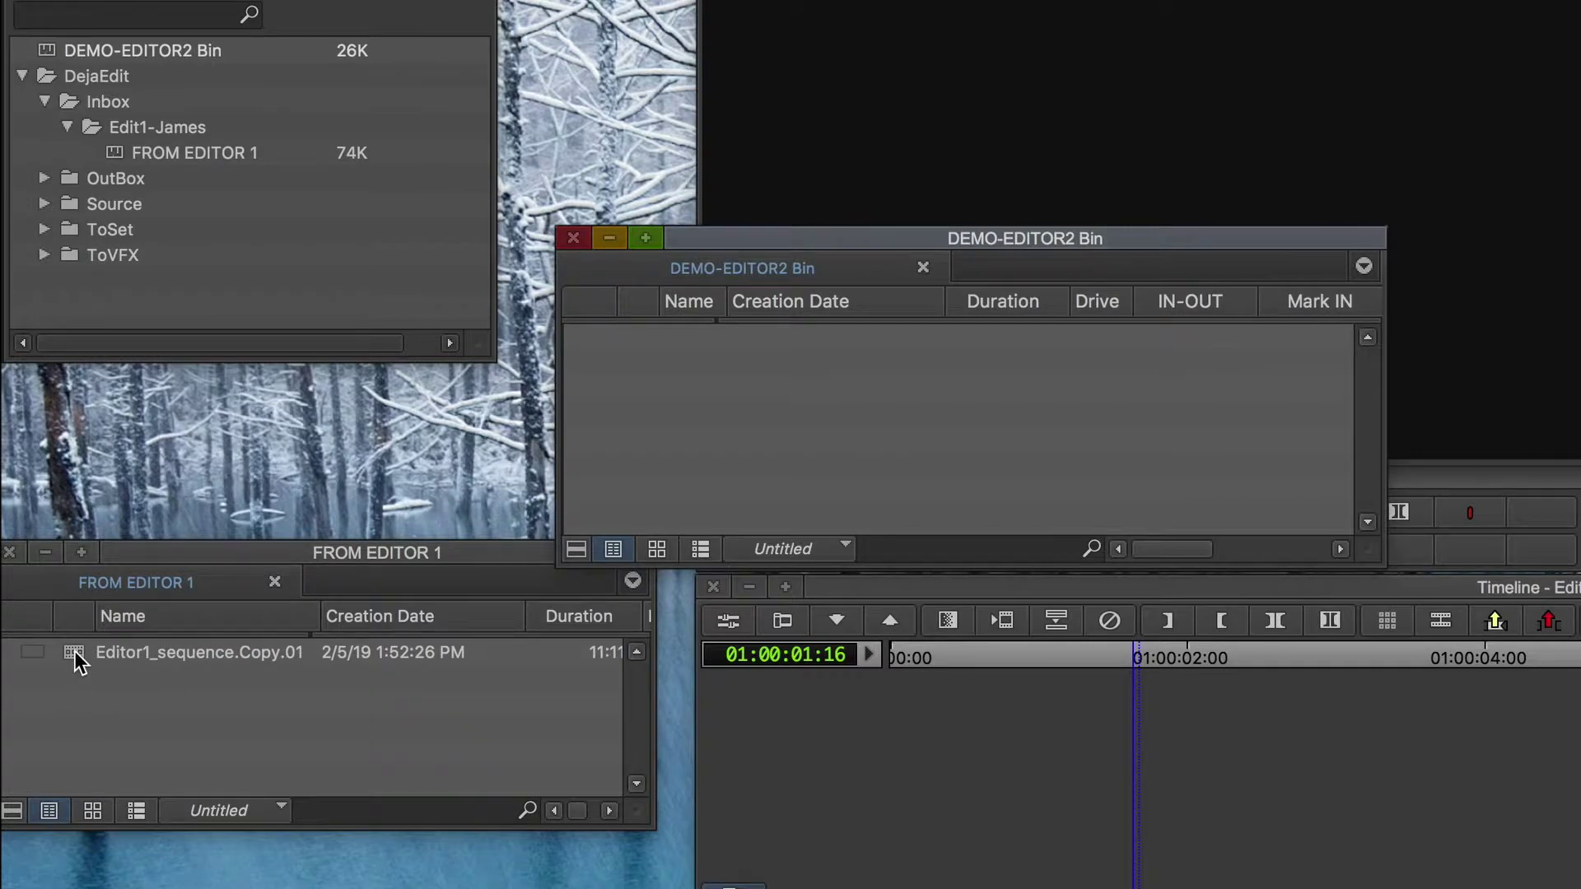
drag(76, 651, 704, 402)
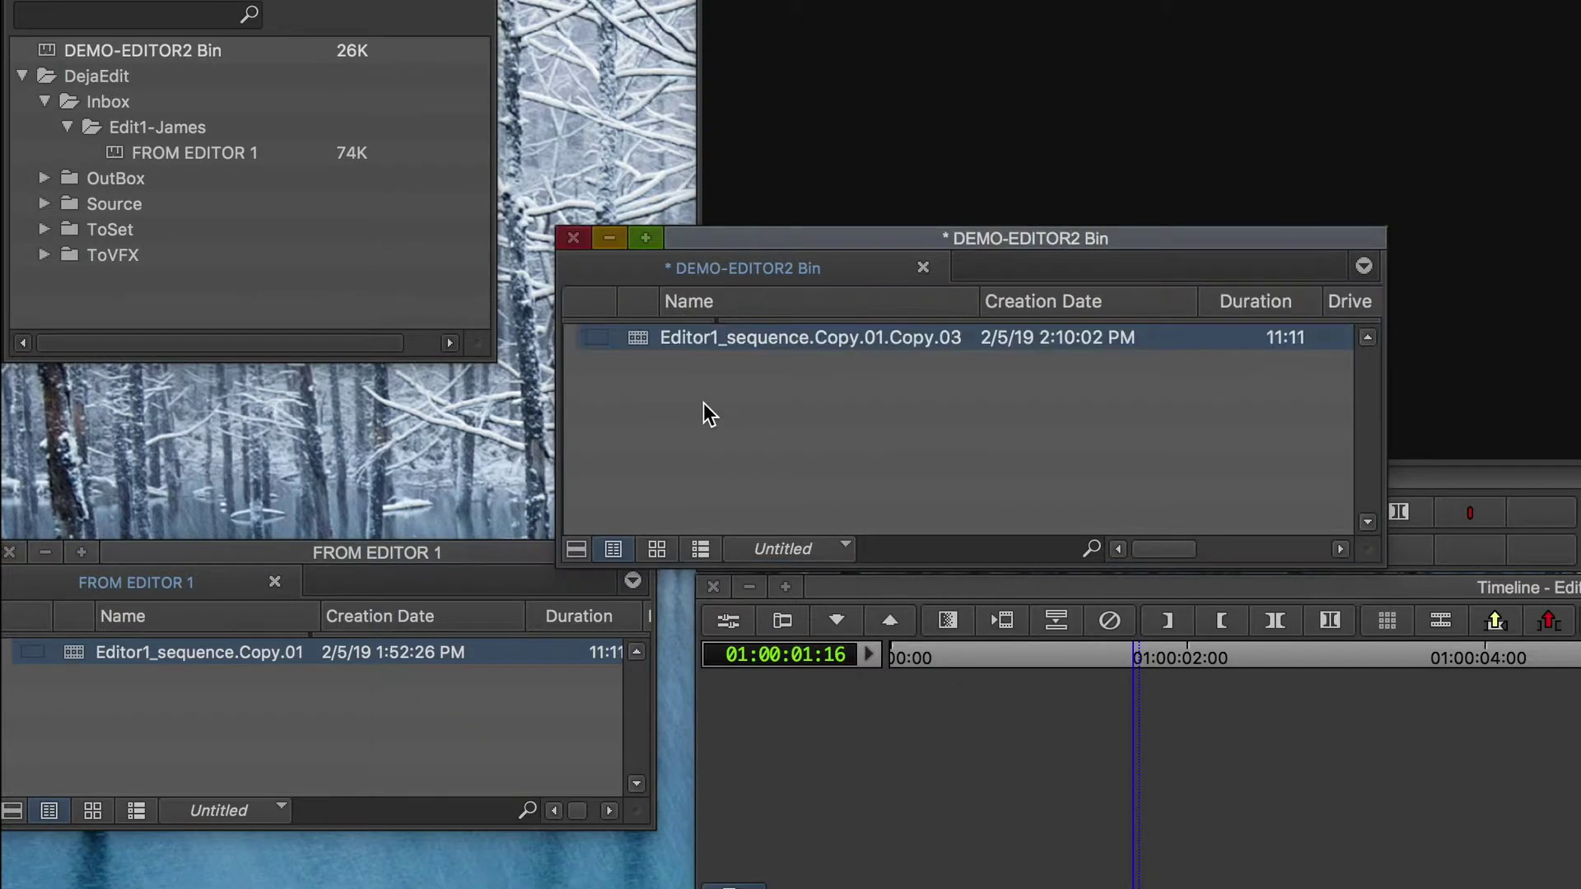
- Rename the copied sequence in DEMO-EDITOR2 Bin as Editor2_sequence
click(726, 340)
text(2)
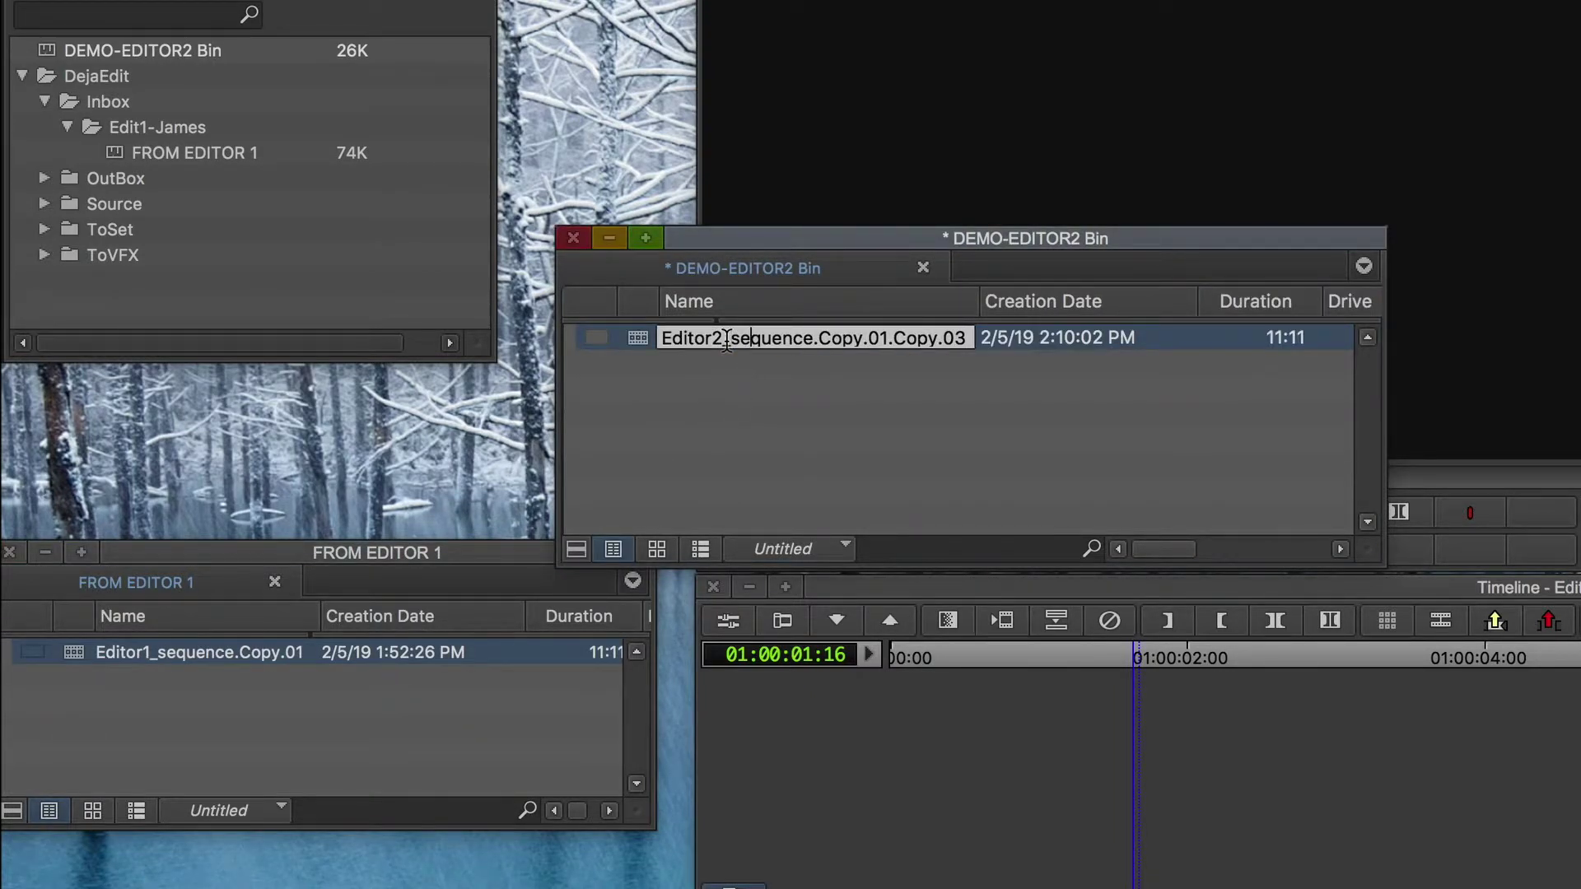
key(shift+Right)
key(shift+Right)
key(shift+Right)
key(shift+Right)
key(shift+Right)
key(shift+Right)
key(shift+Right)
key(shift+Right)
key(shift+Right)
key(shift+Right)
key(shift+Right)
key(shift+Right)
key(shift+Right)
key(shift+Right)
key(shift+Right)
key(shift+Right)
key(BackSpace)
click(738, 437)
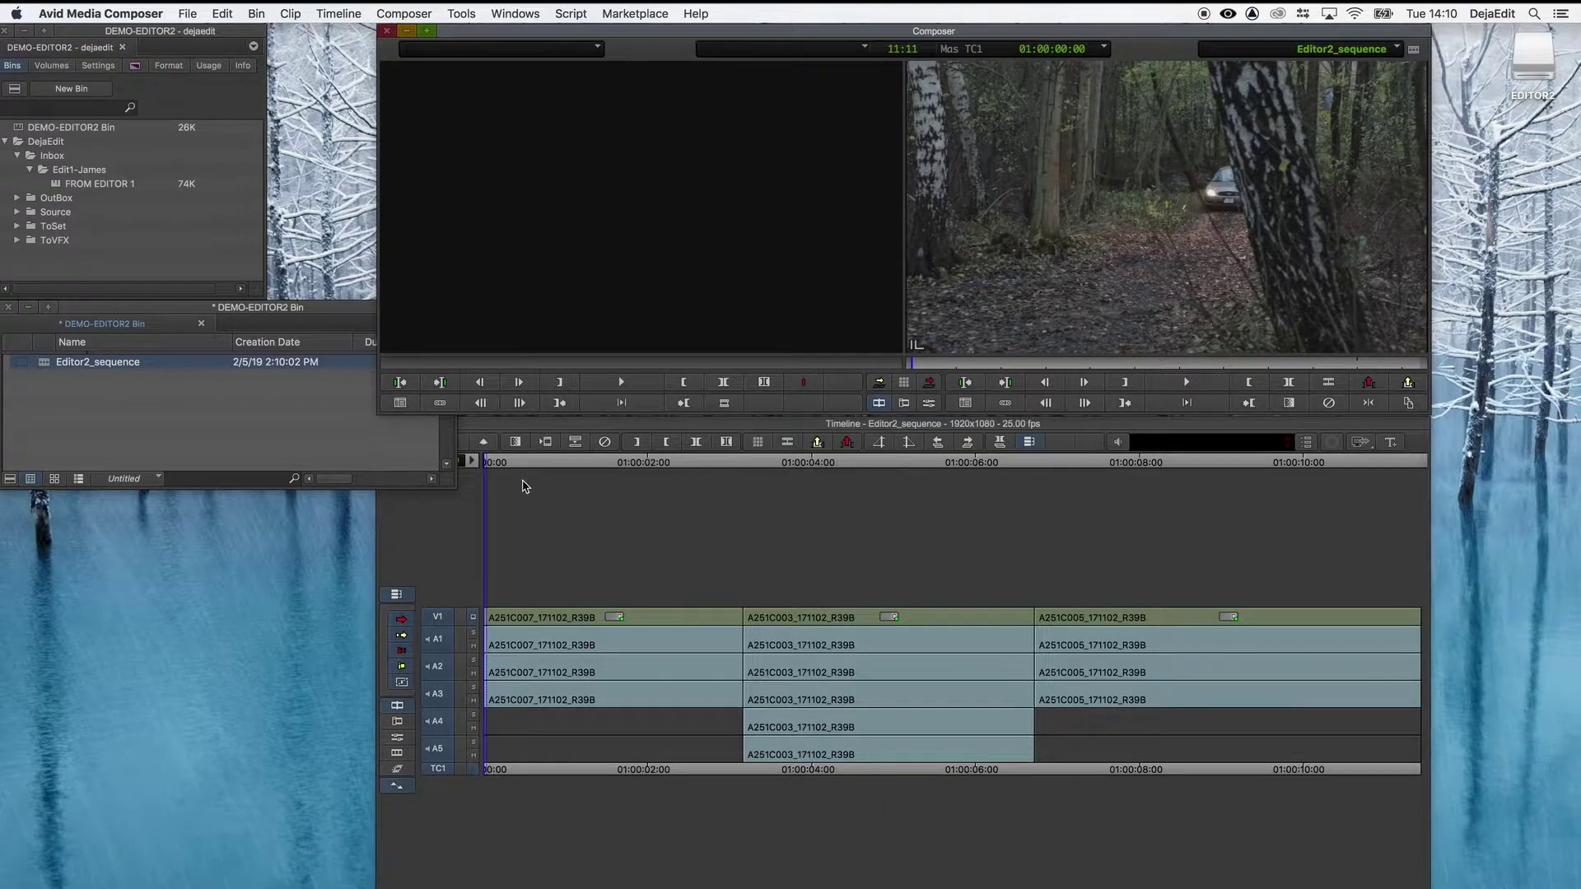
- Scrub the start of Editor2_sequence and add a new video track above V1
drag(521, 466, 552, 517)
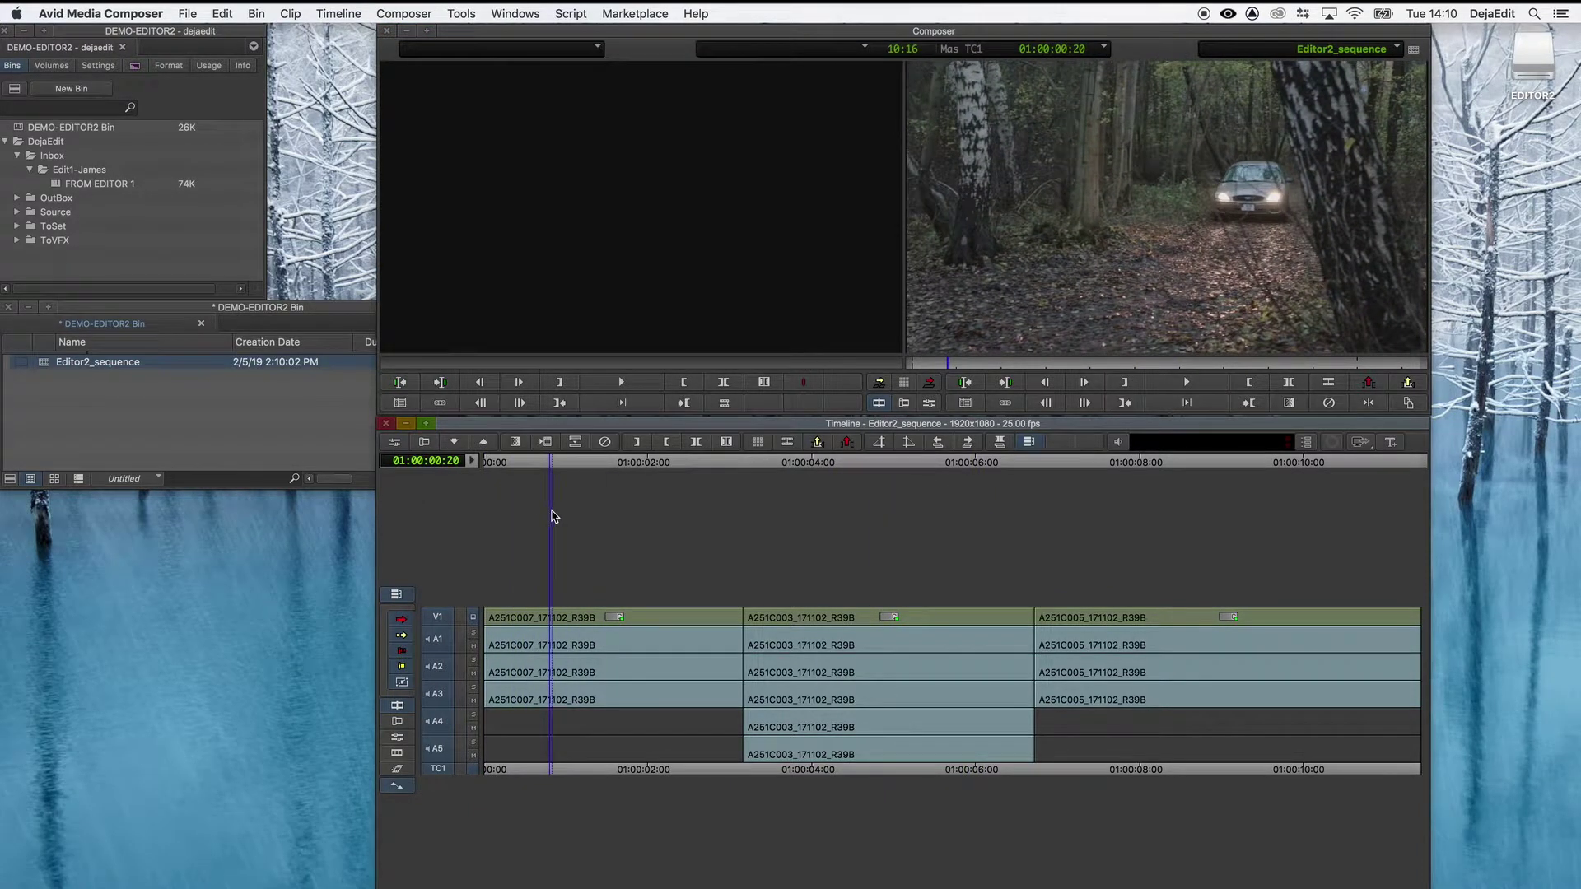
click(544, 466)
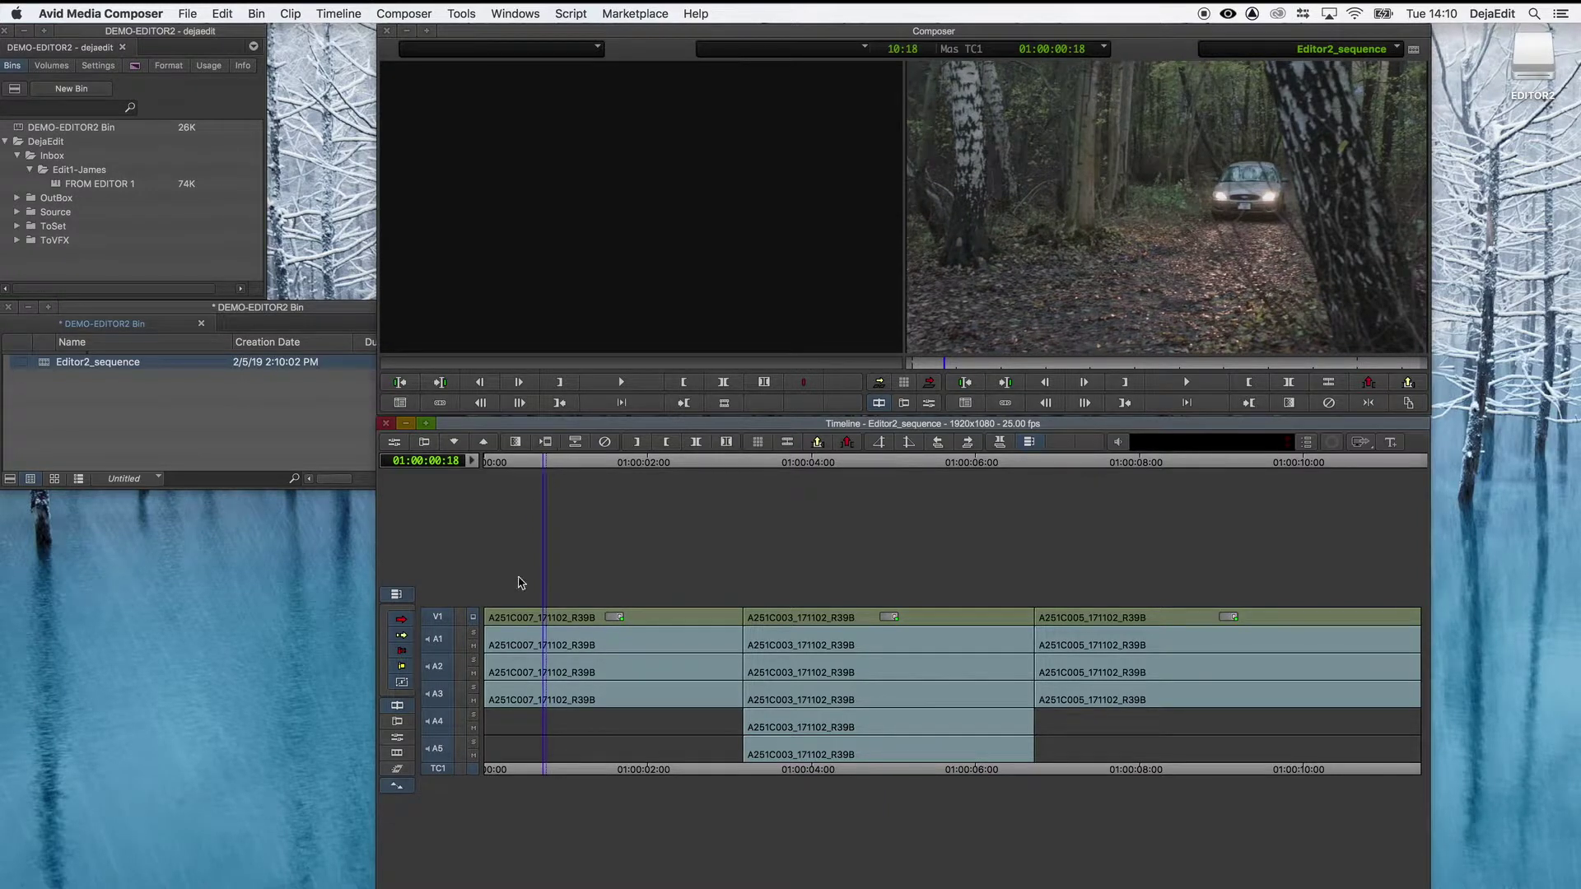
right_click(462, 635)
mouse_move(614, 513)
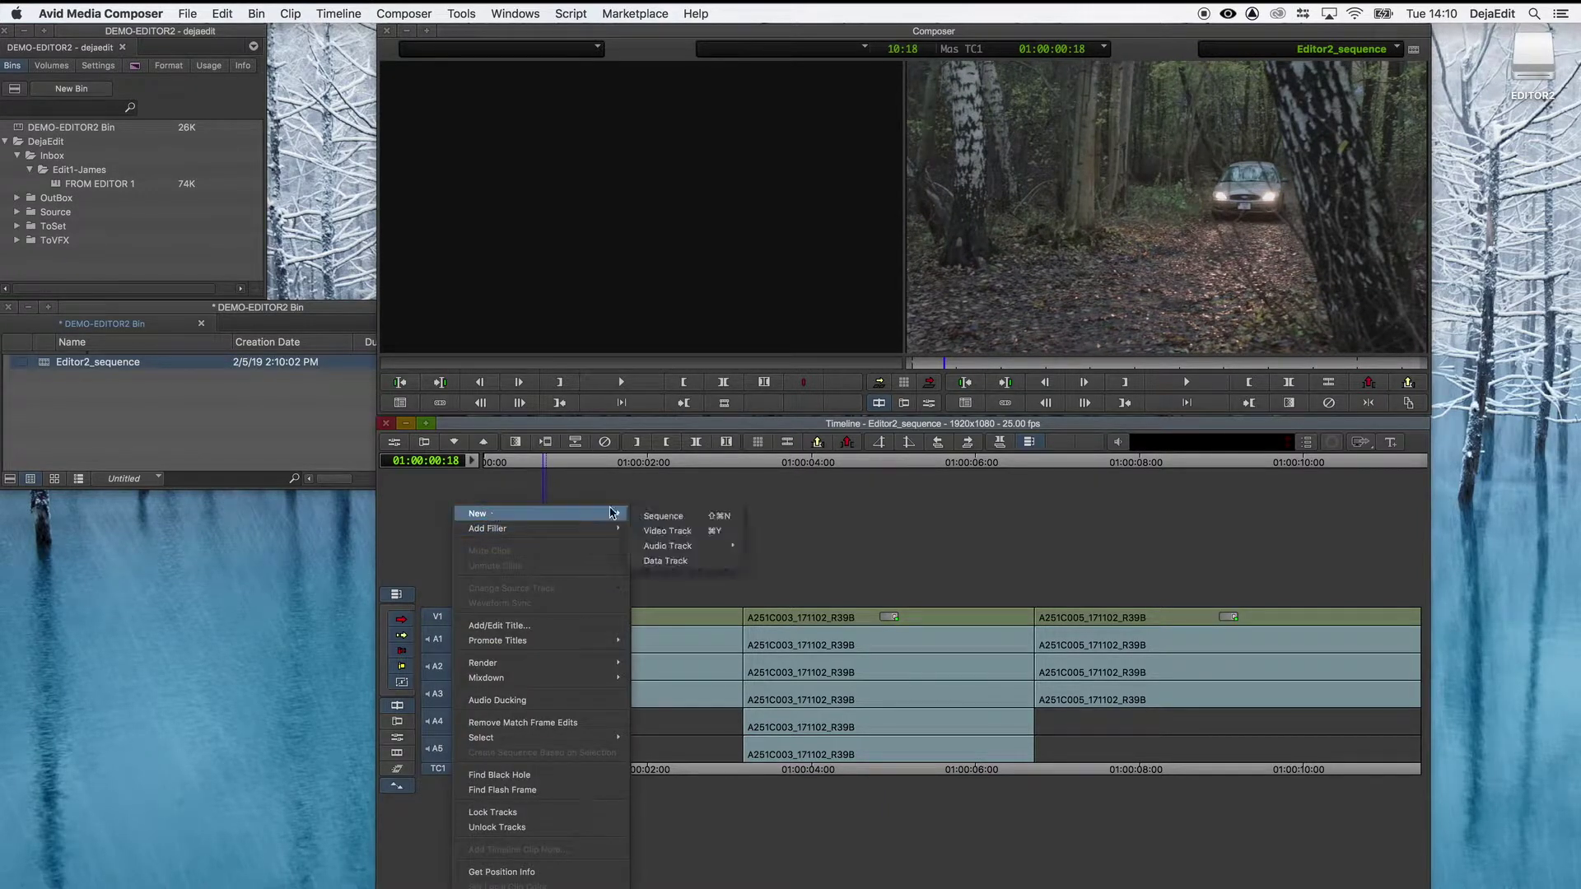
click(676, 536)
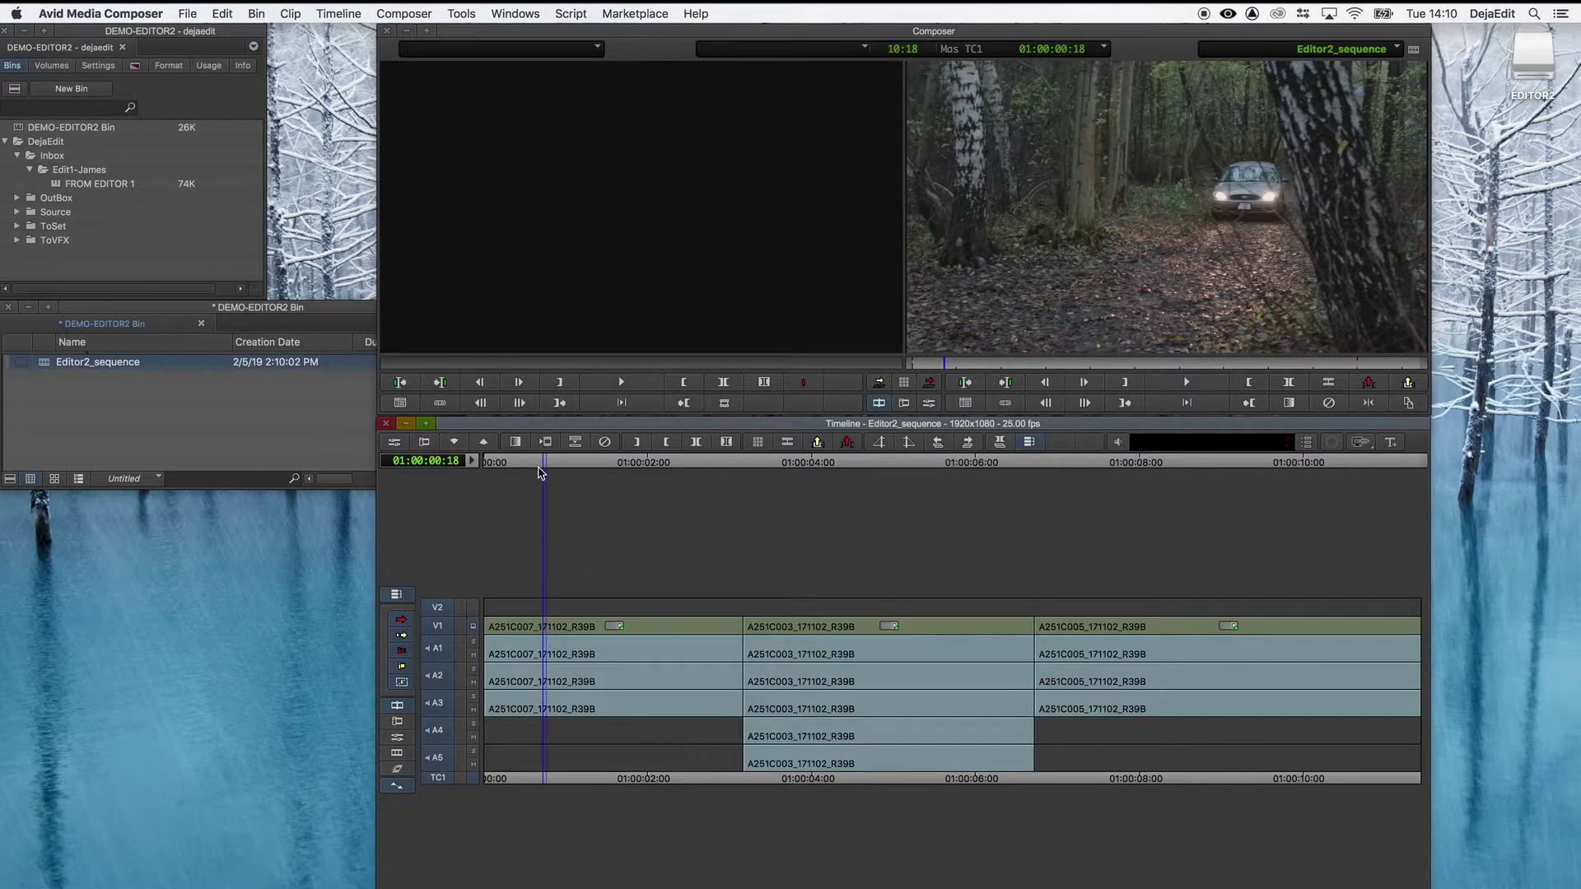
- Mark an in point at 01:00:00:16 and an out point at about 01:00:02:00 in Editor2_sequence
click(539, 466)
key(i)
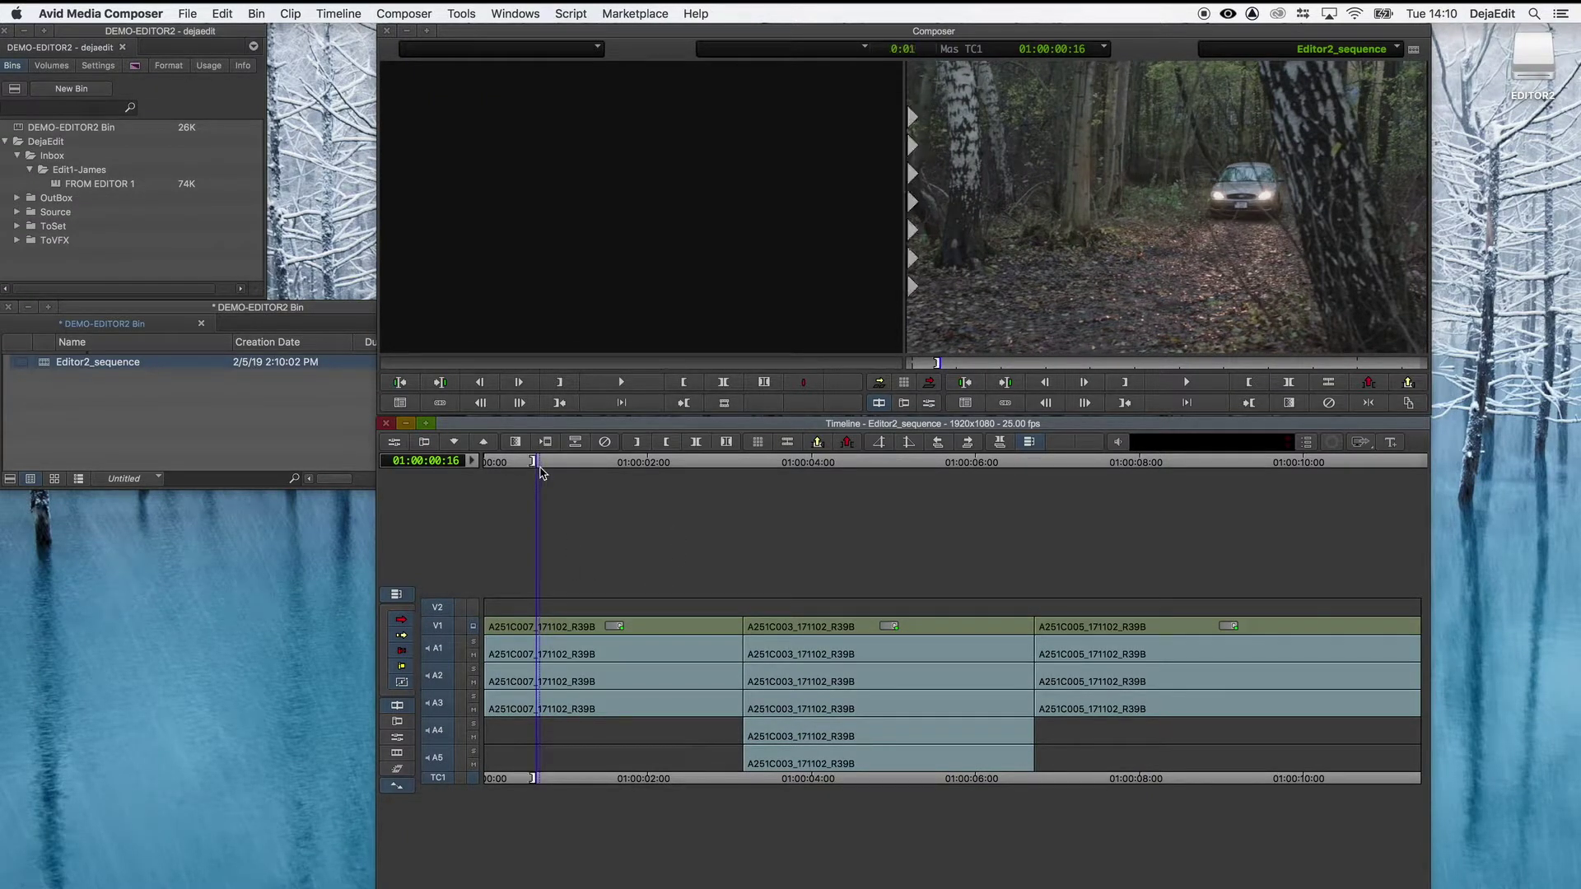
click(652, 465)
key(o)
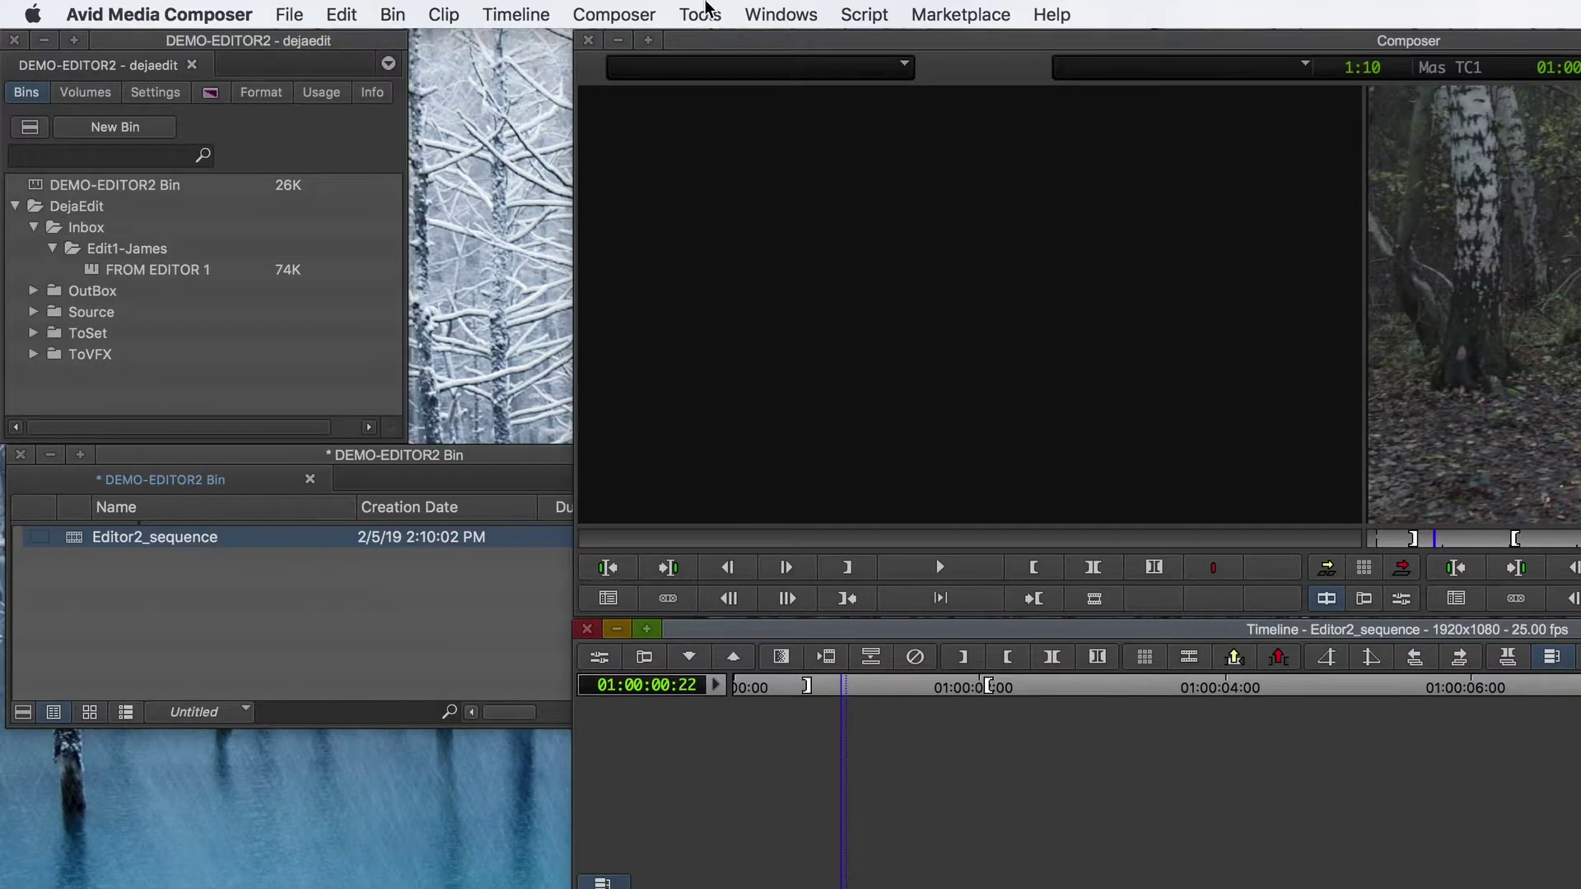
- Create a new title reading "Demo film" with the Title Tool, and close the title, choosing to save it
click(461, 14)
click(769, 407)
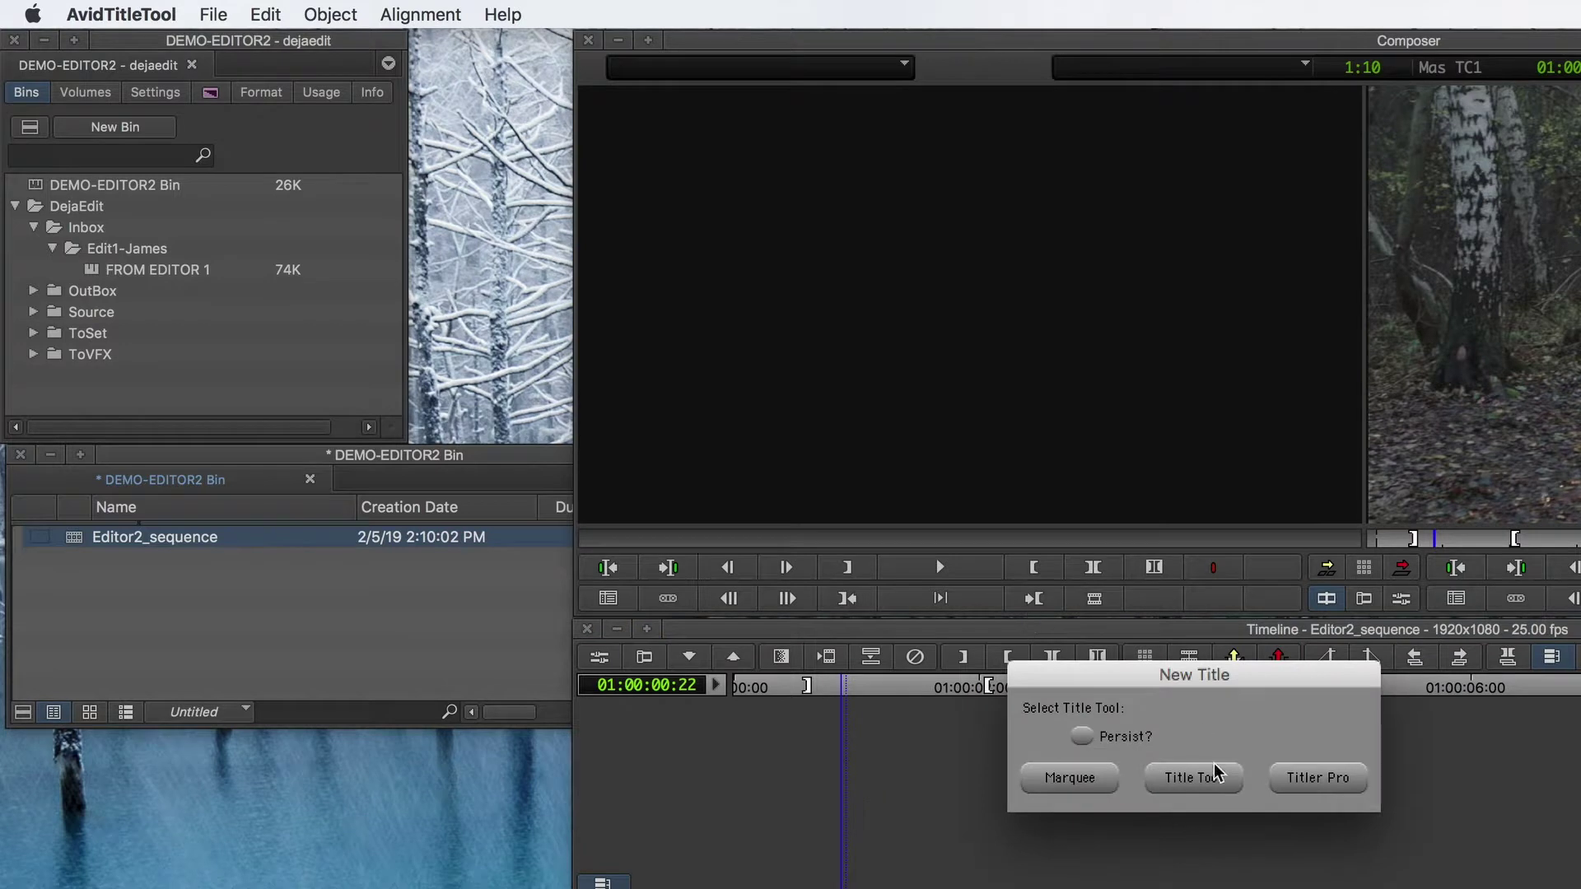
click(1196, 778)
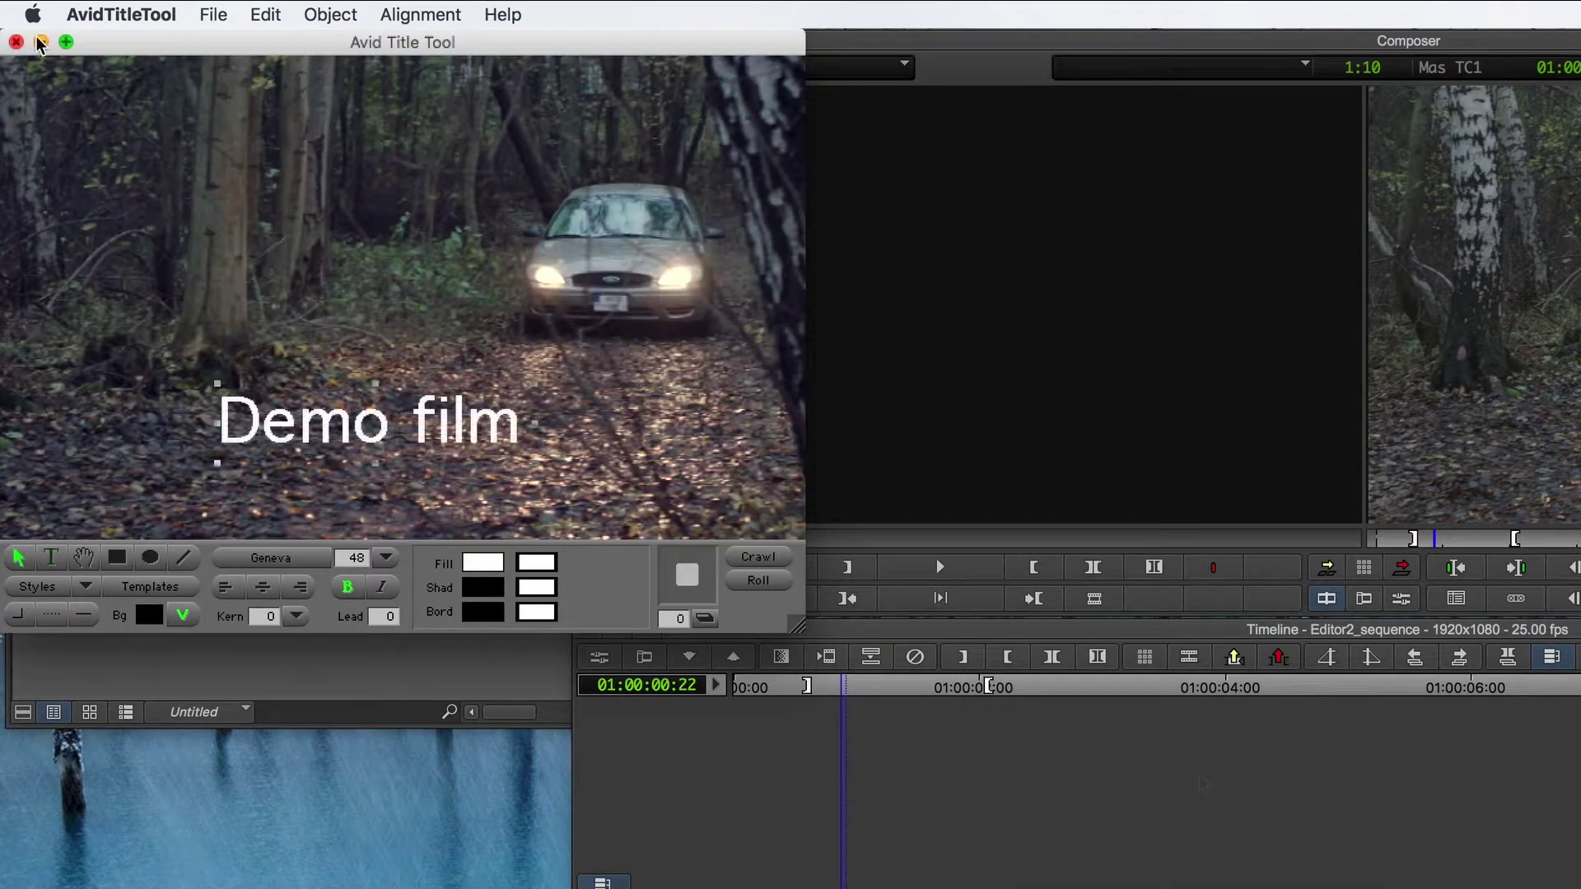
click(16, 42)
click(1082, 780)
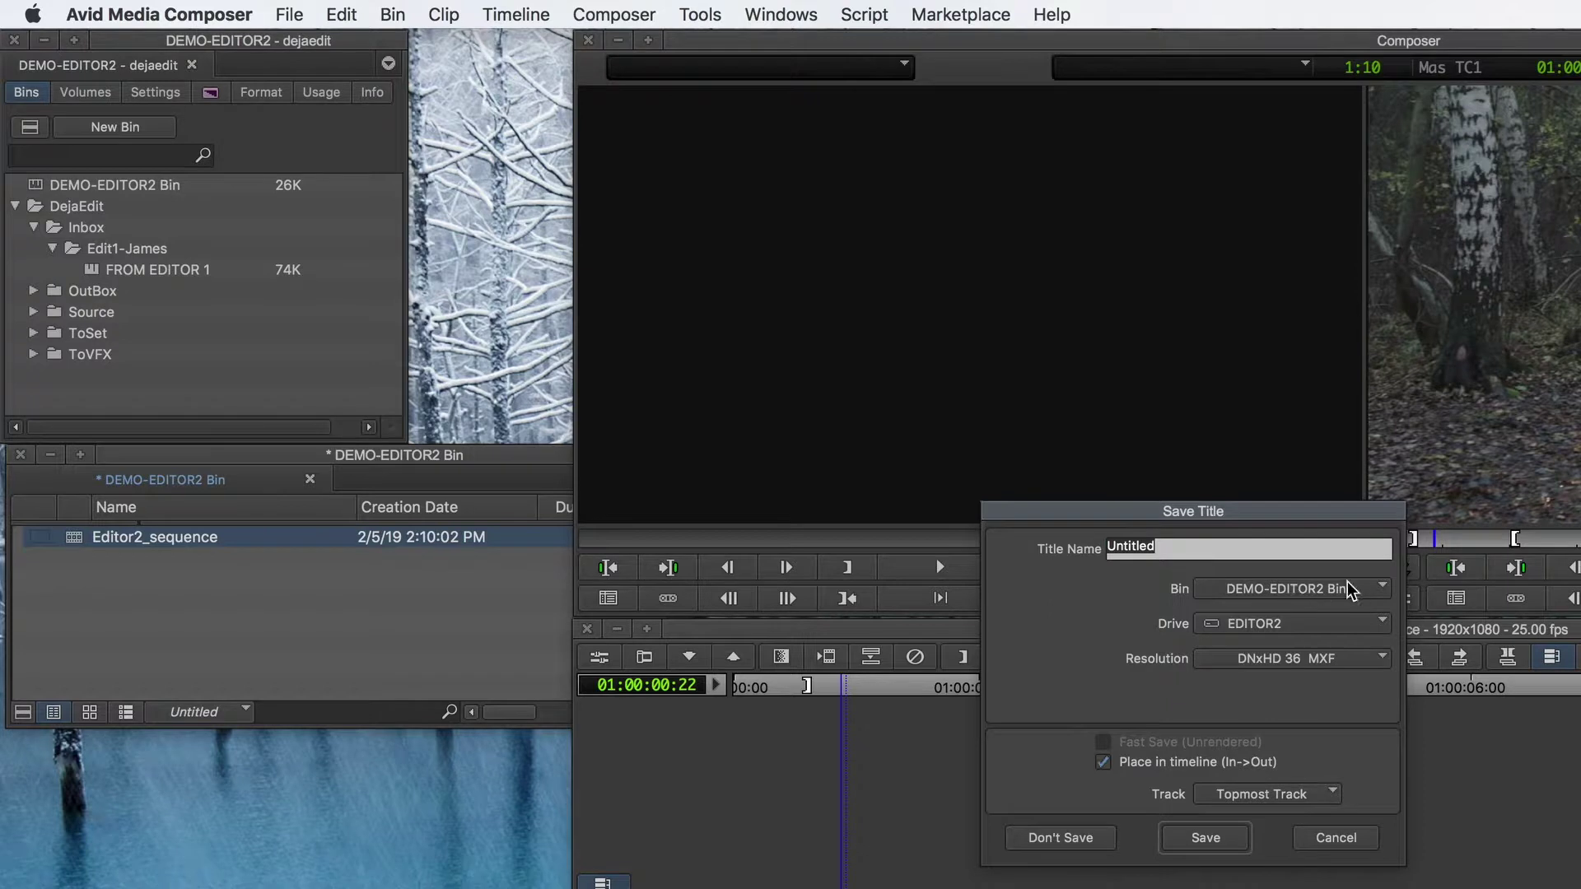
- Save the title to DEMO-EDITOR2 Bin on the EDITOR2 drive, placed between the marks, and play the sequence from 01:00:00:09
click(1280, 627)
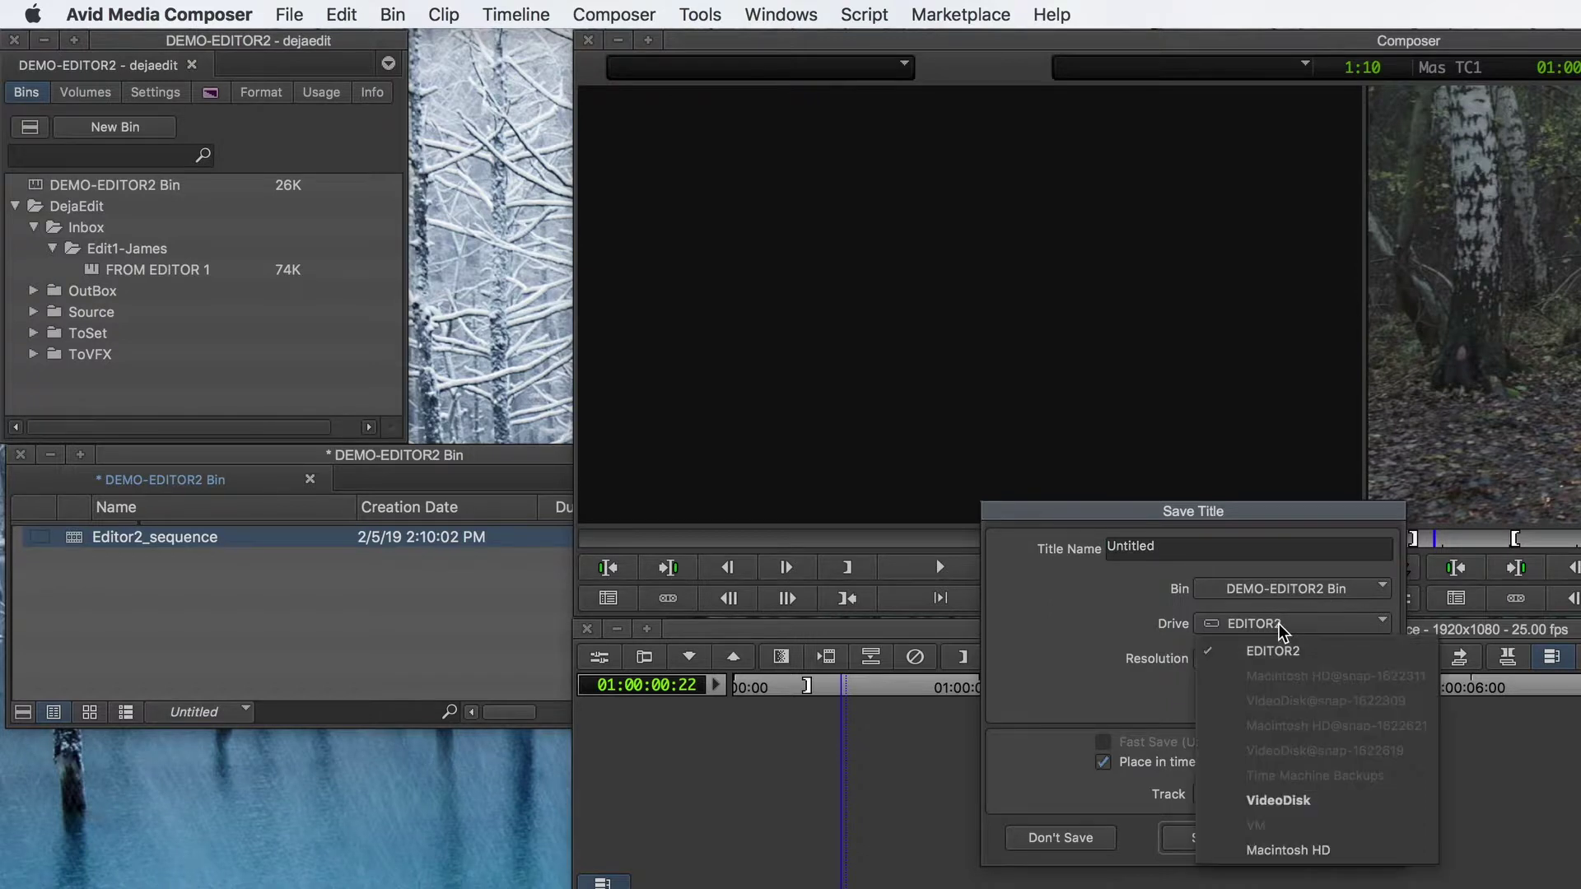
click(1339, 627)
key(super+Tab)
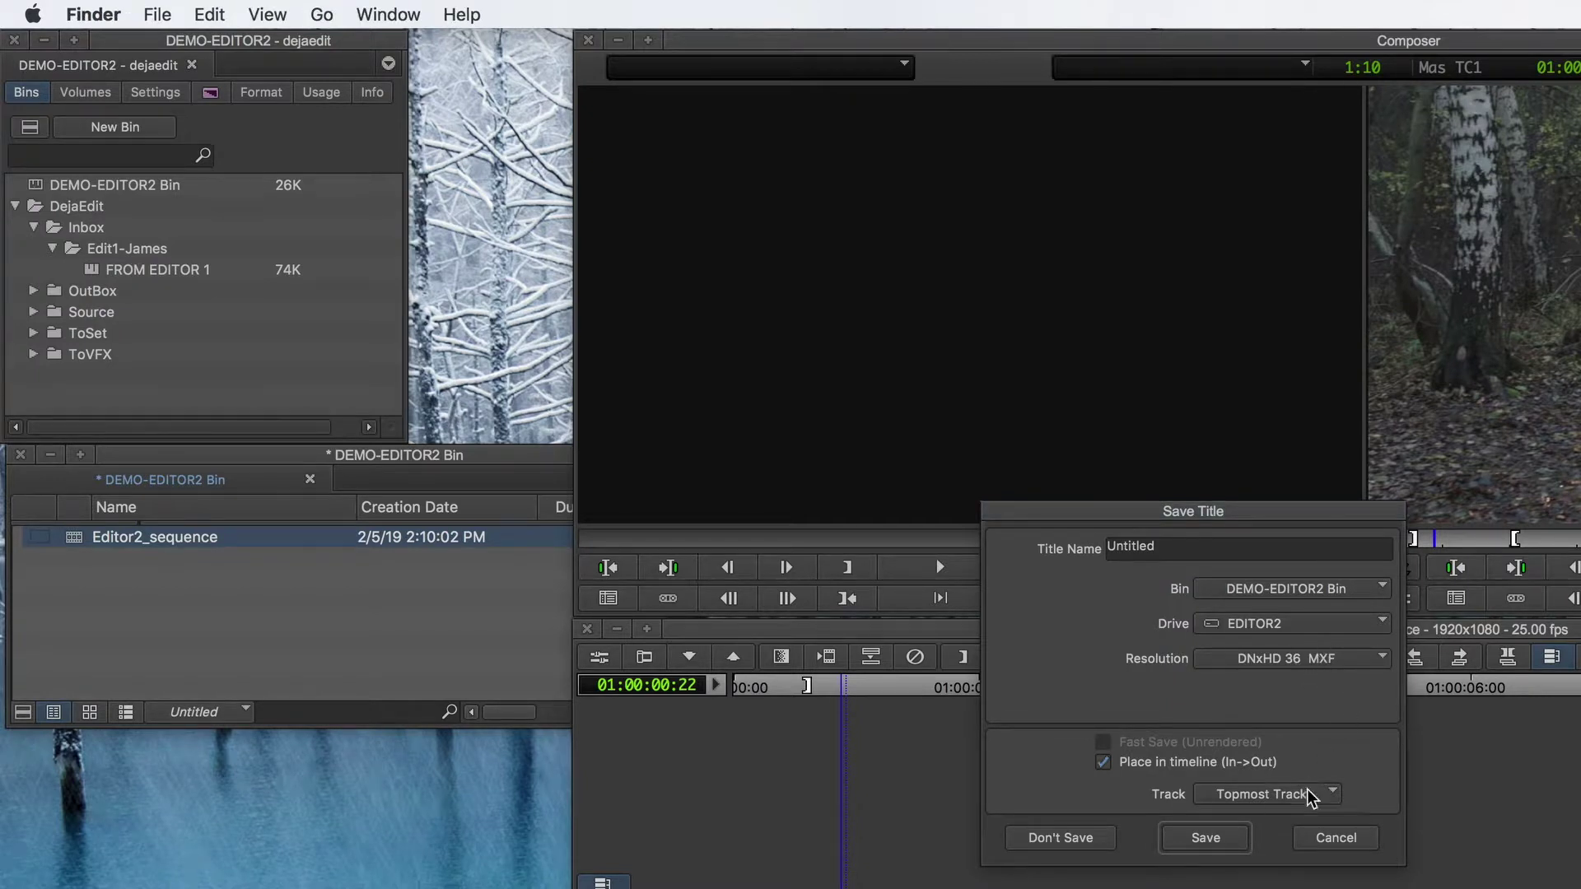
click(1209, 844)
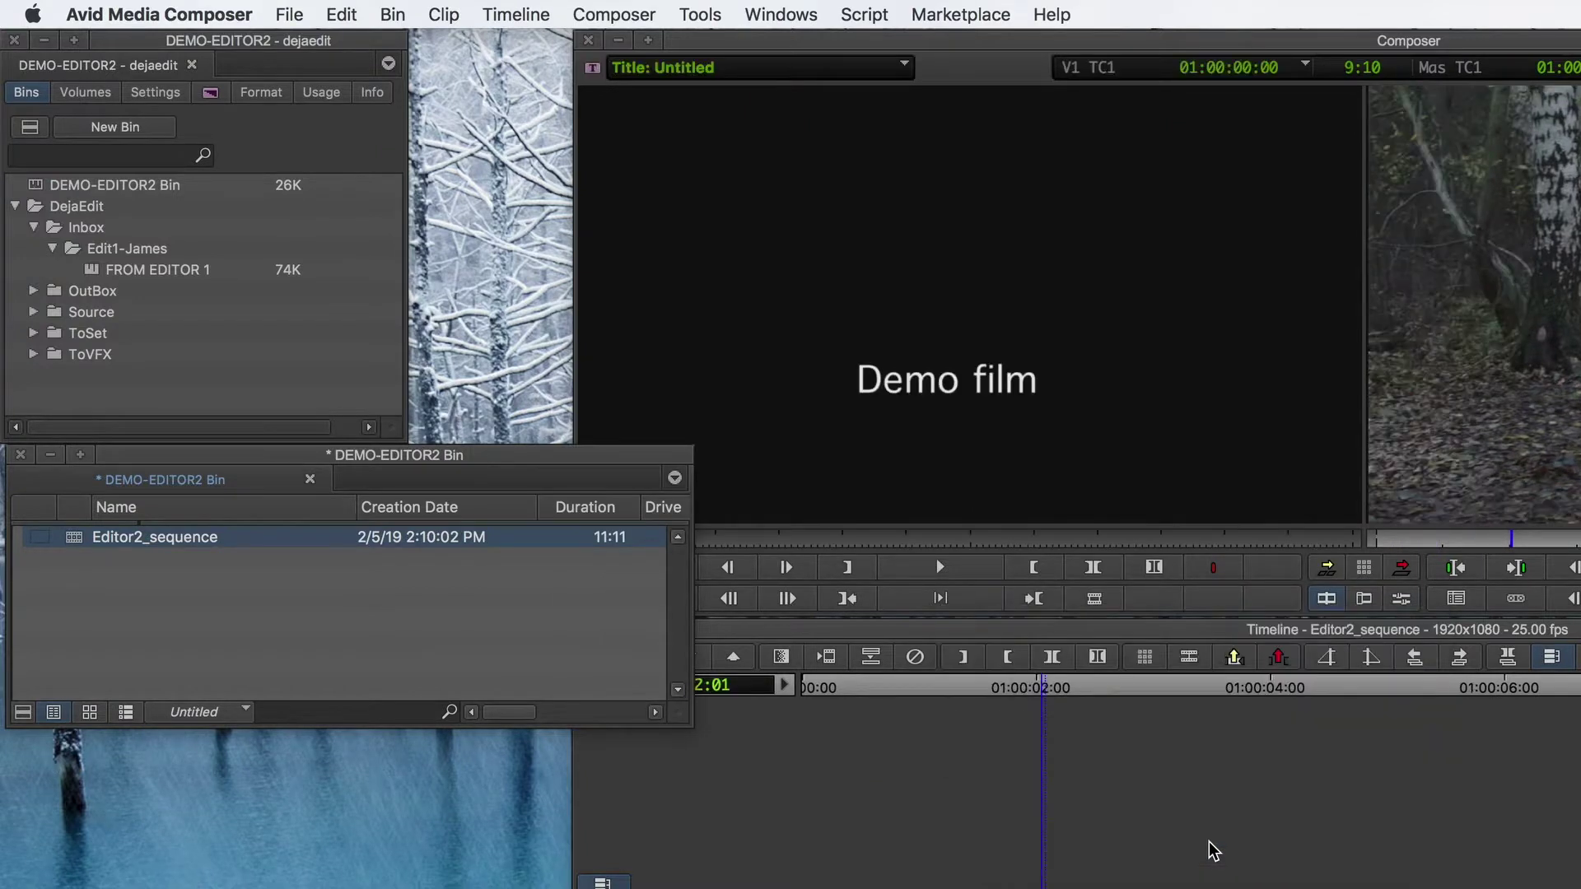
click(853, 693)
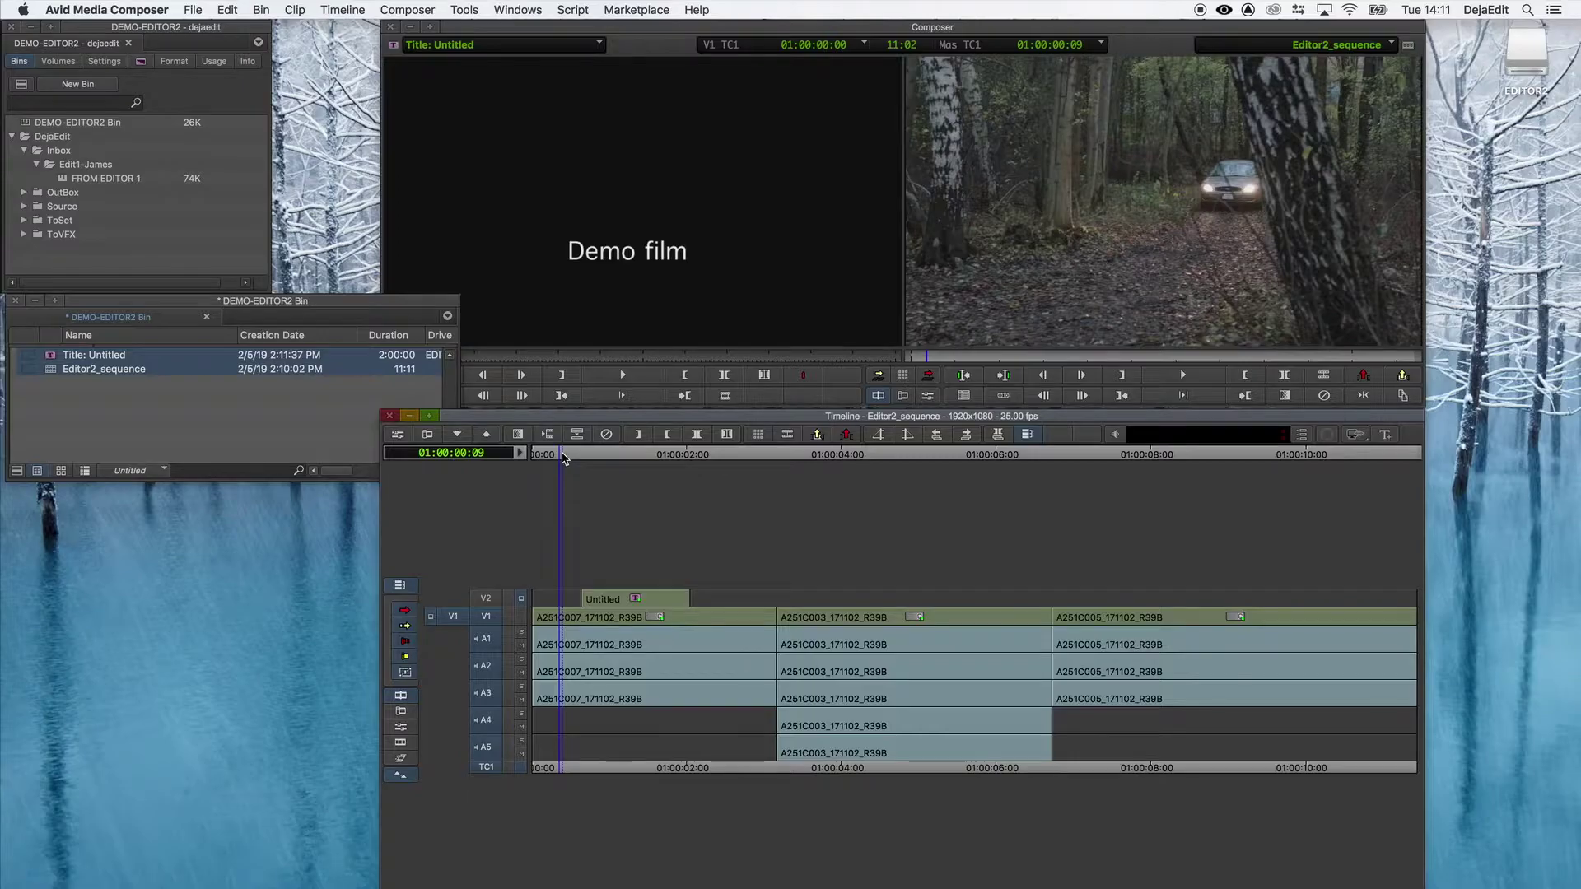
key(space)
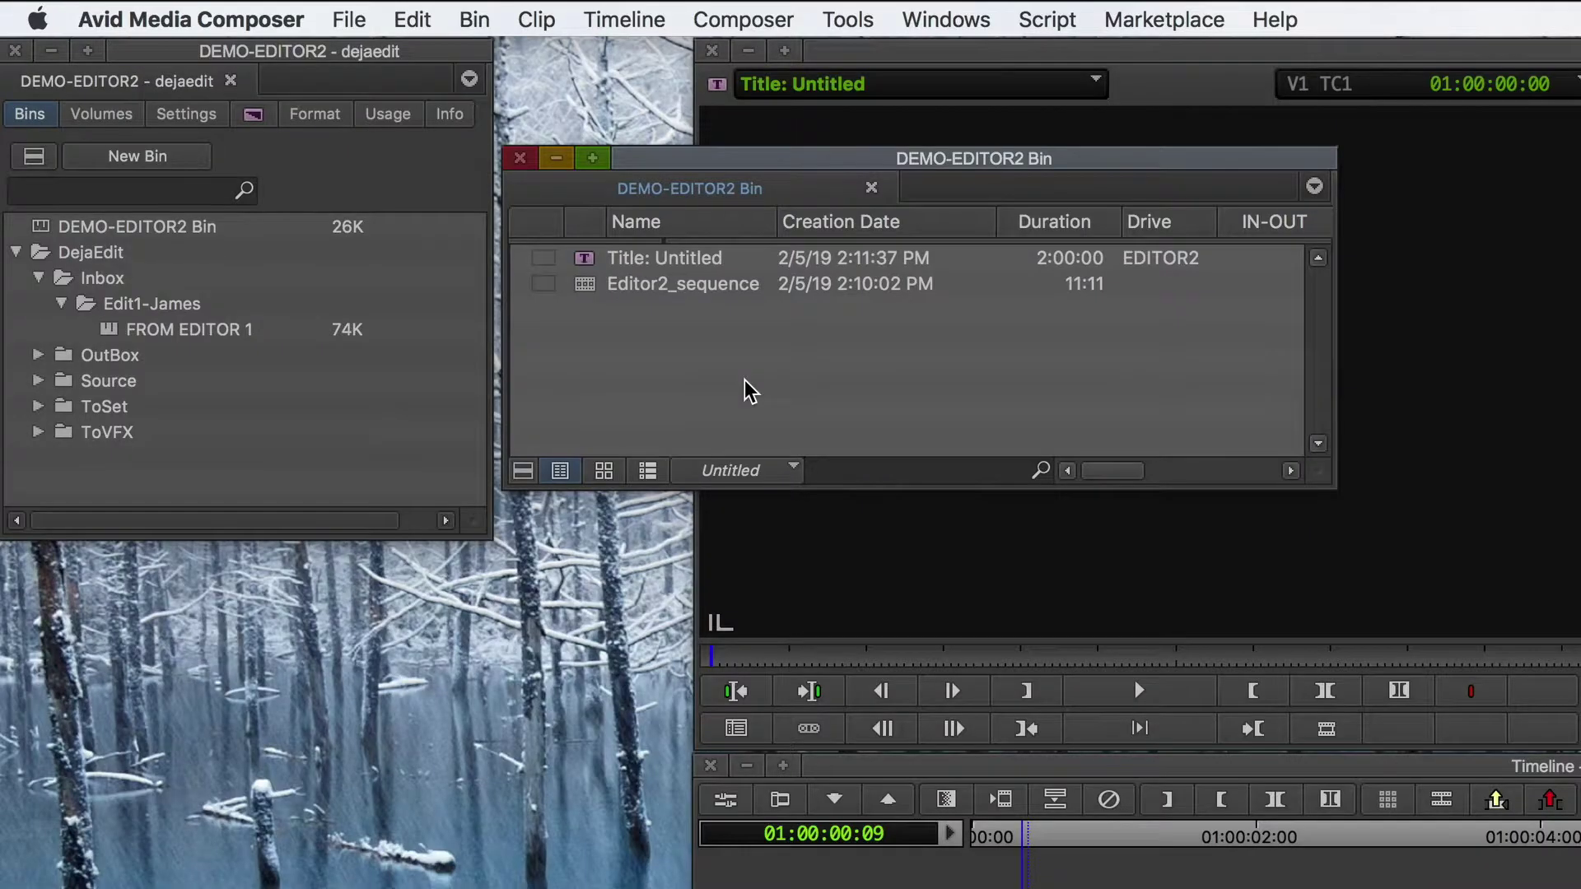
- Create a new bin named FROM EDITOR 2 in the project
click(349, 18)
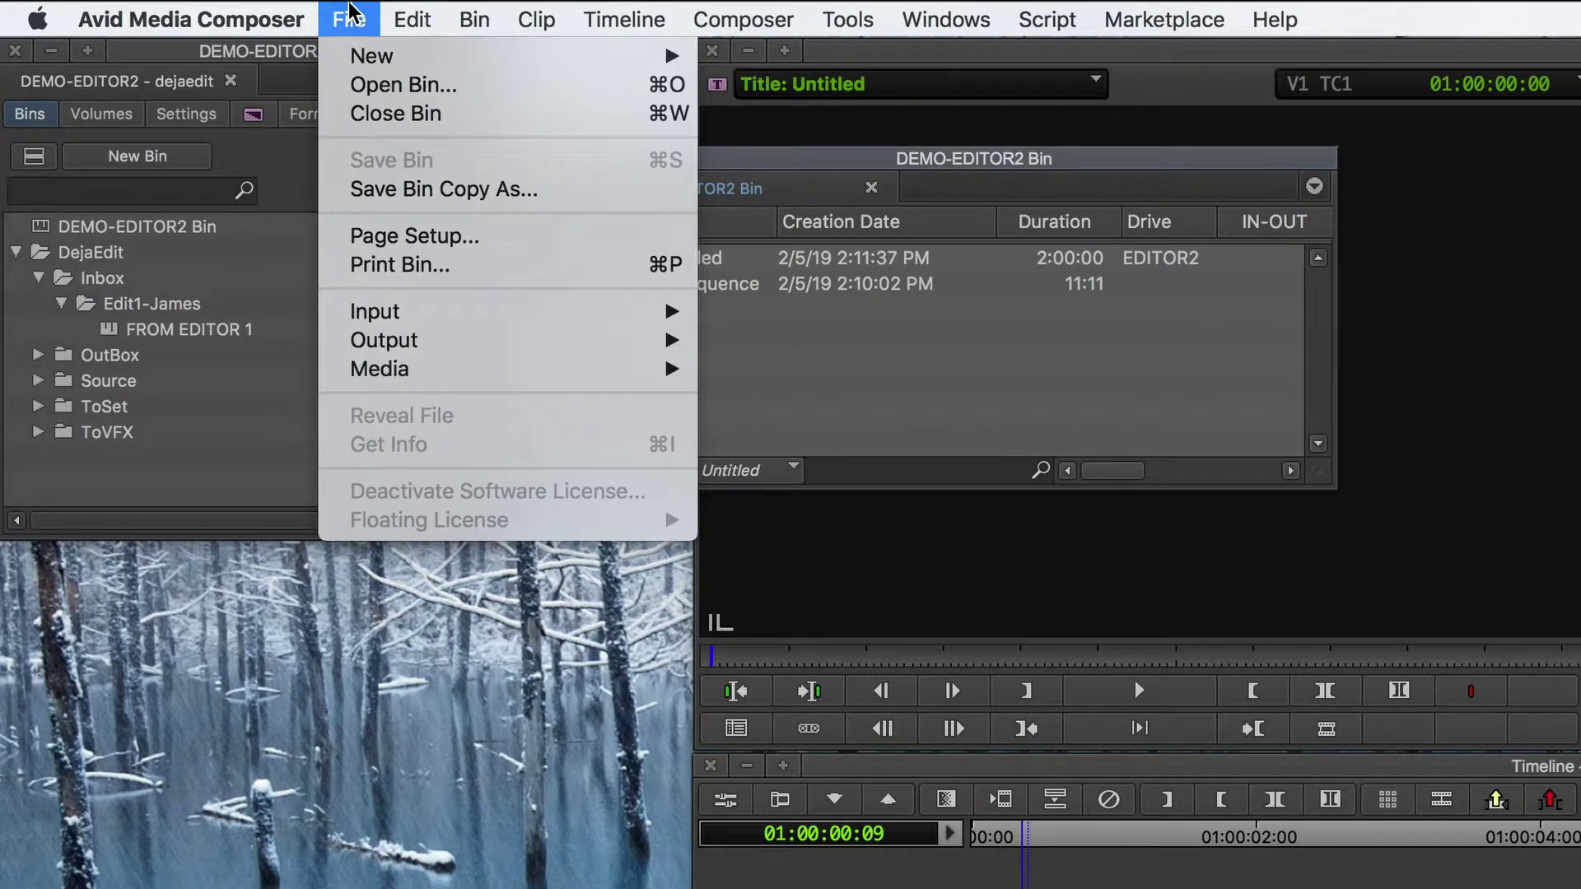
click(349, 11)
click(152, 157)
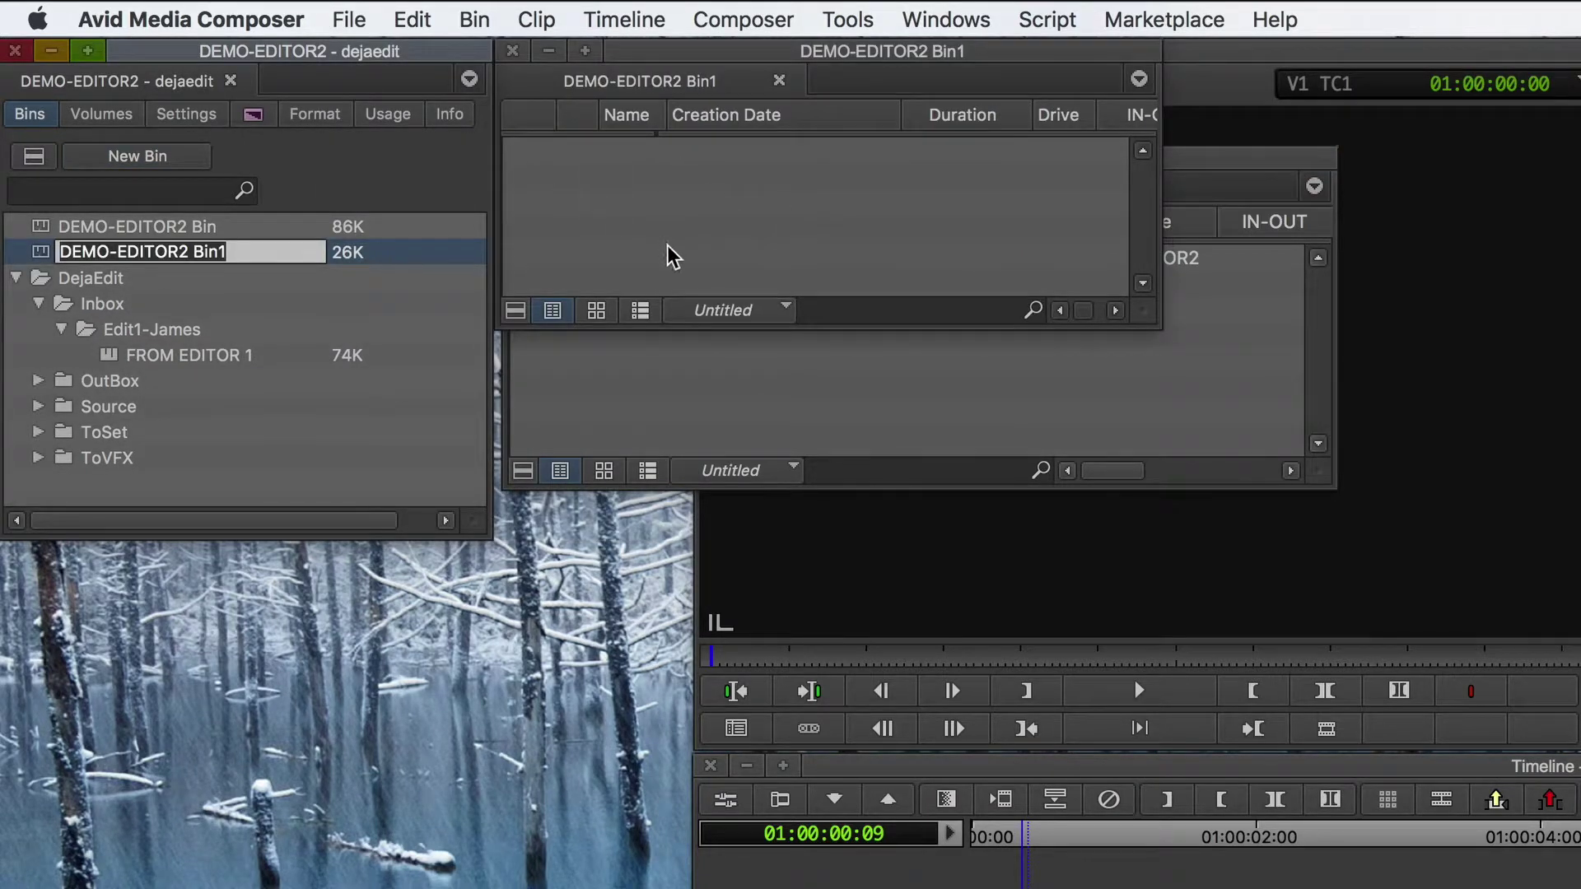
text(FROM EDITOR 2)
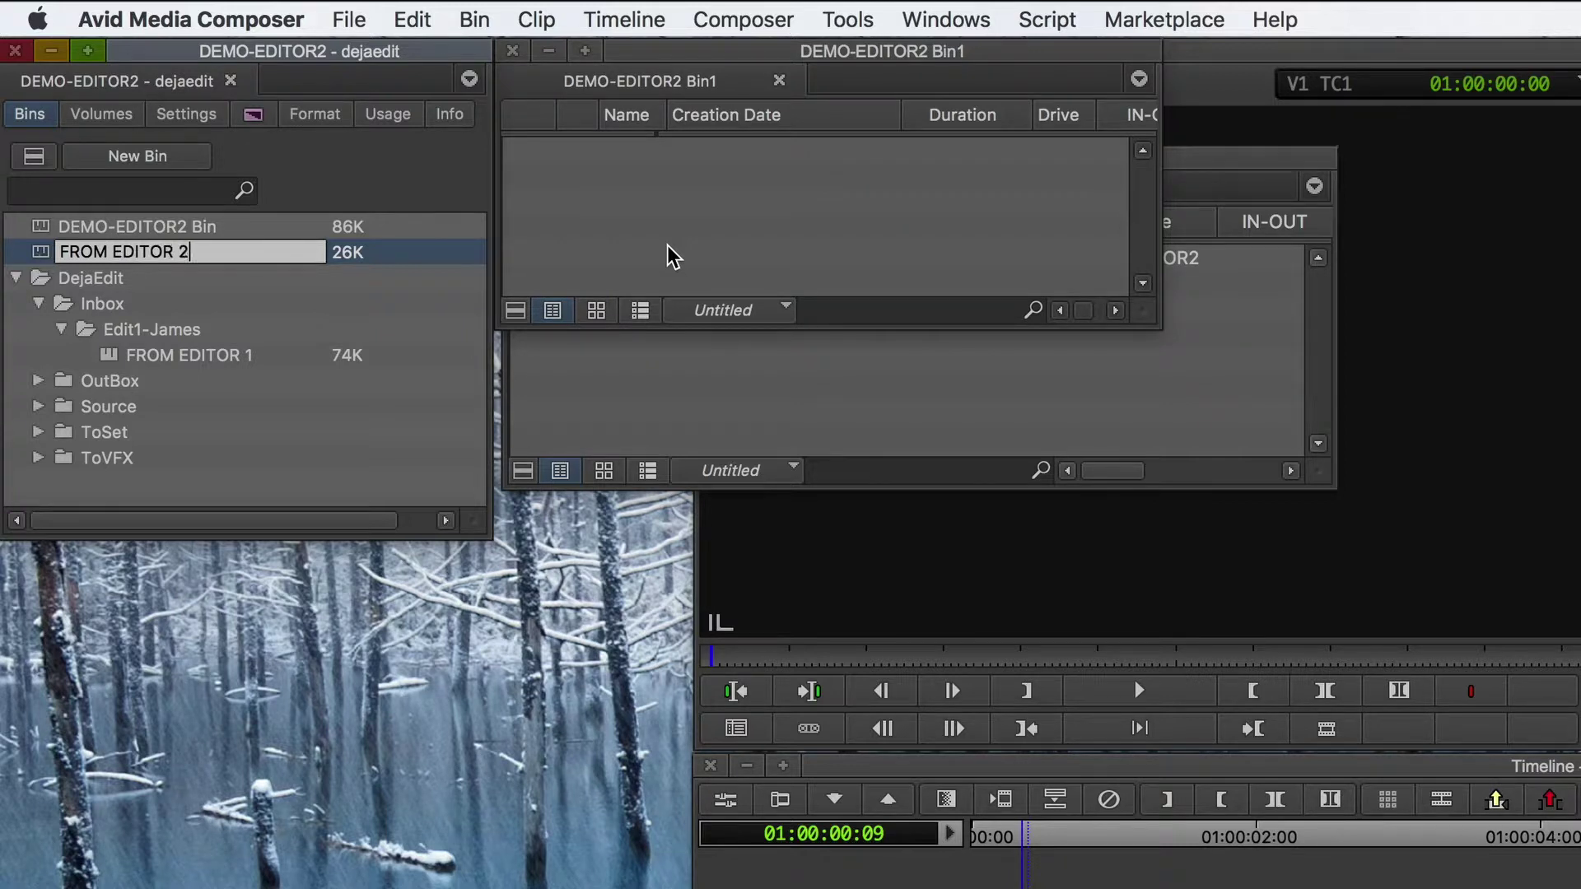
key(Return)
- Move the DEMO-EDITOR2 Bin window clear of the FROM EDITOR 2 bin and copy Editor2_sequence into FROM EDITOR 2
click(1006, 359)
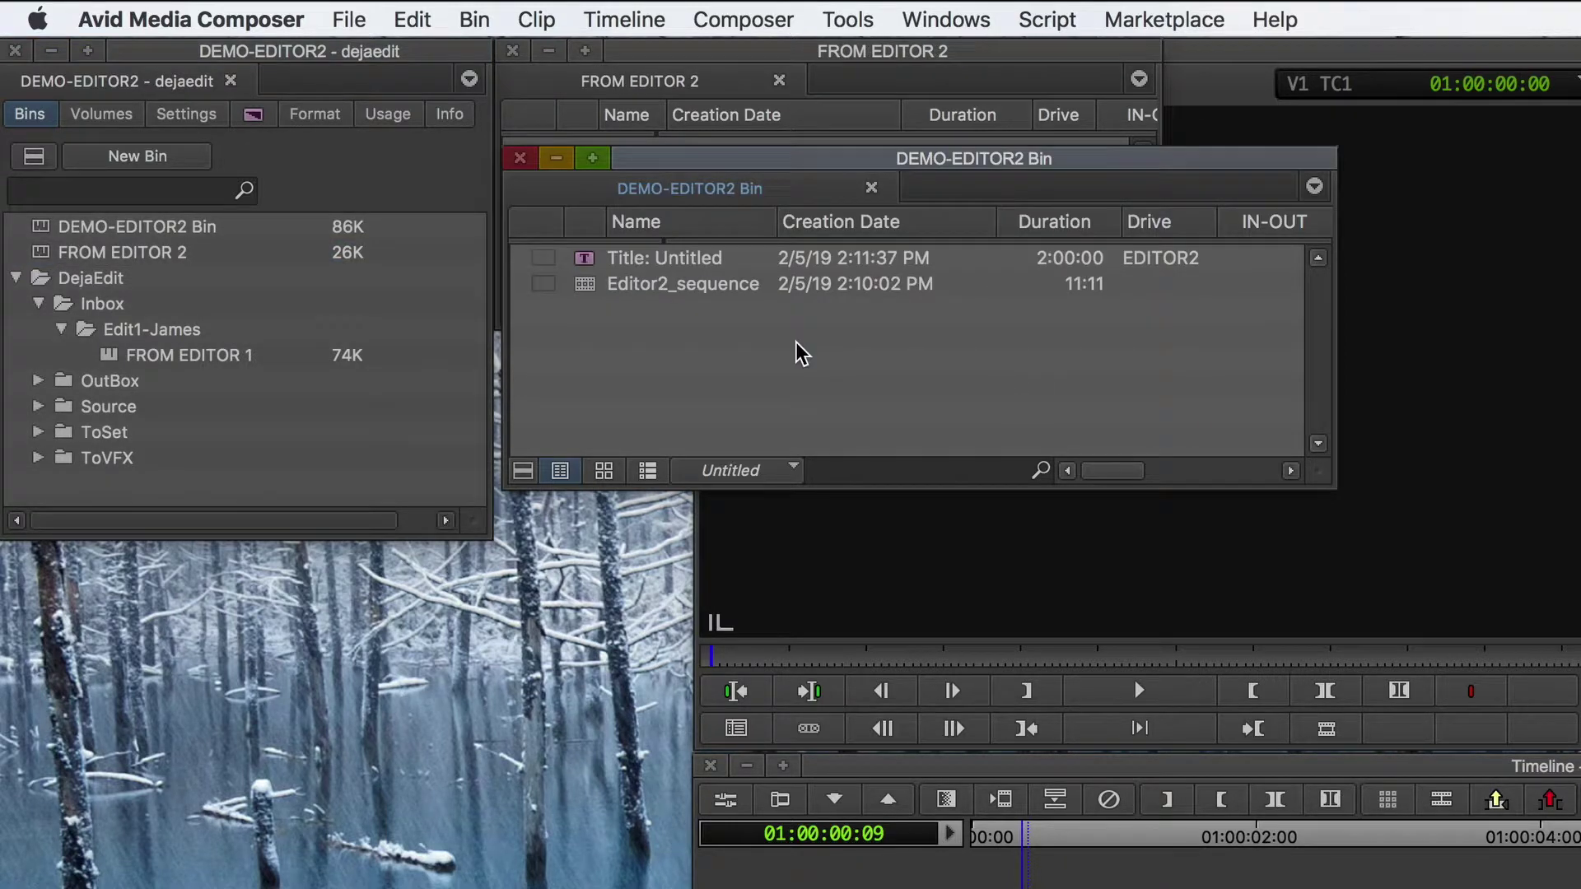
drag(714, 161, 714, 511)
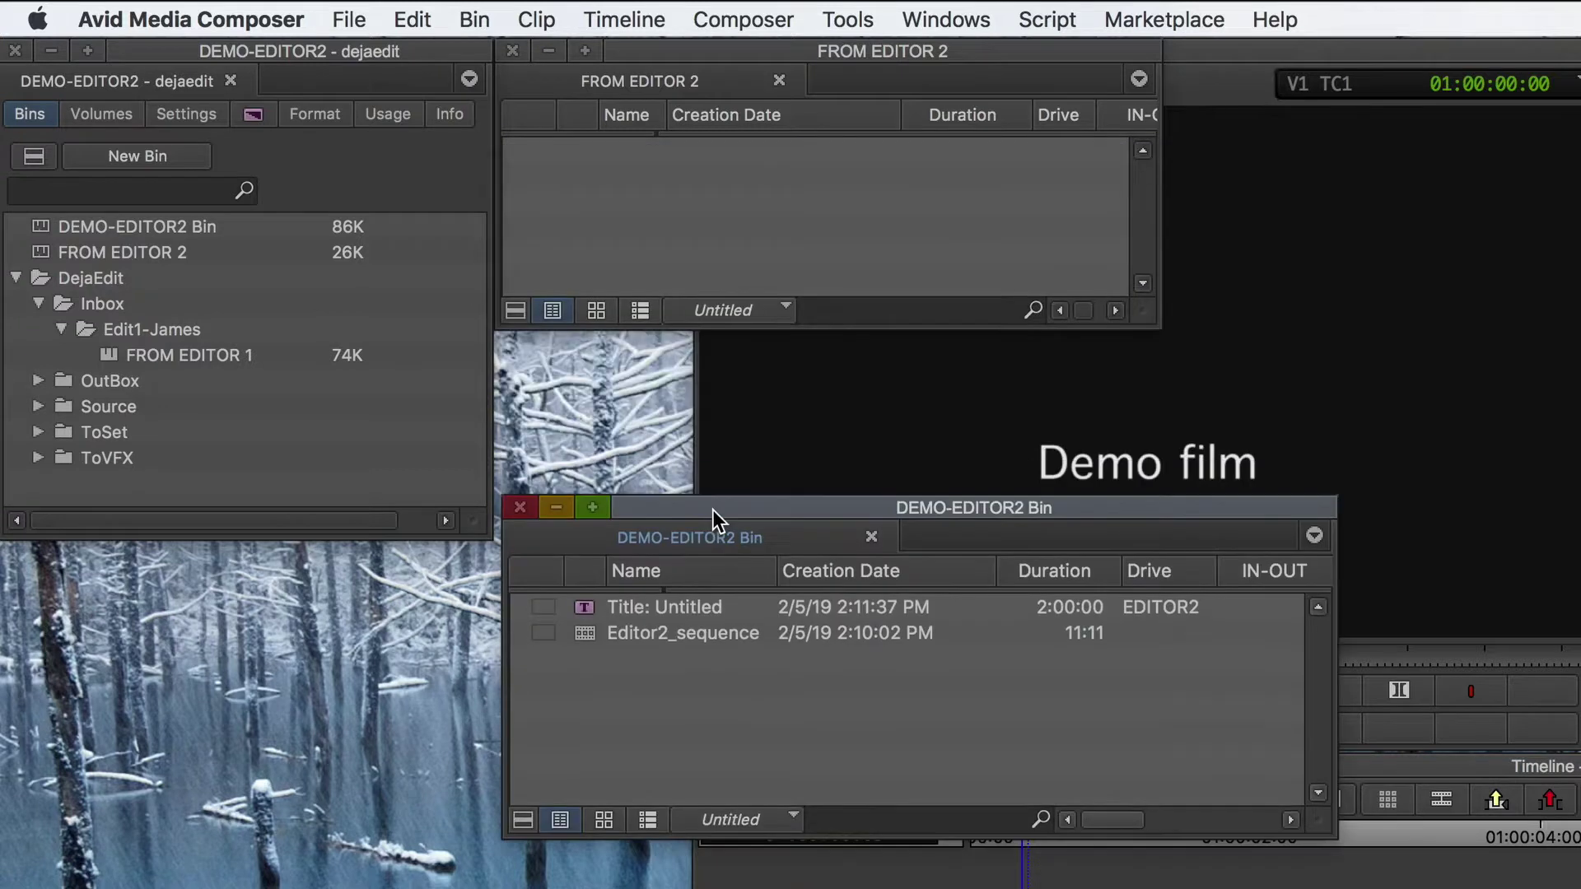
click(585, 636)
drag(585, 638, 606, 237)
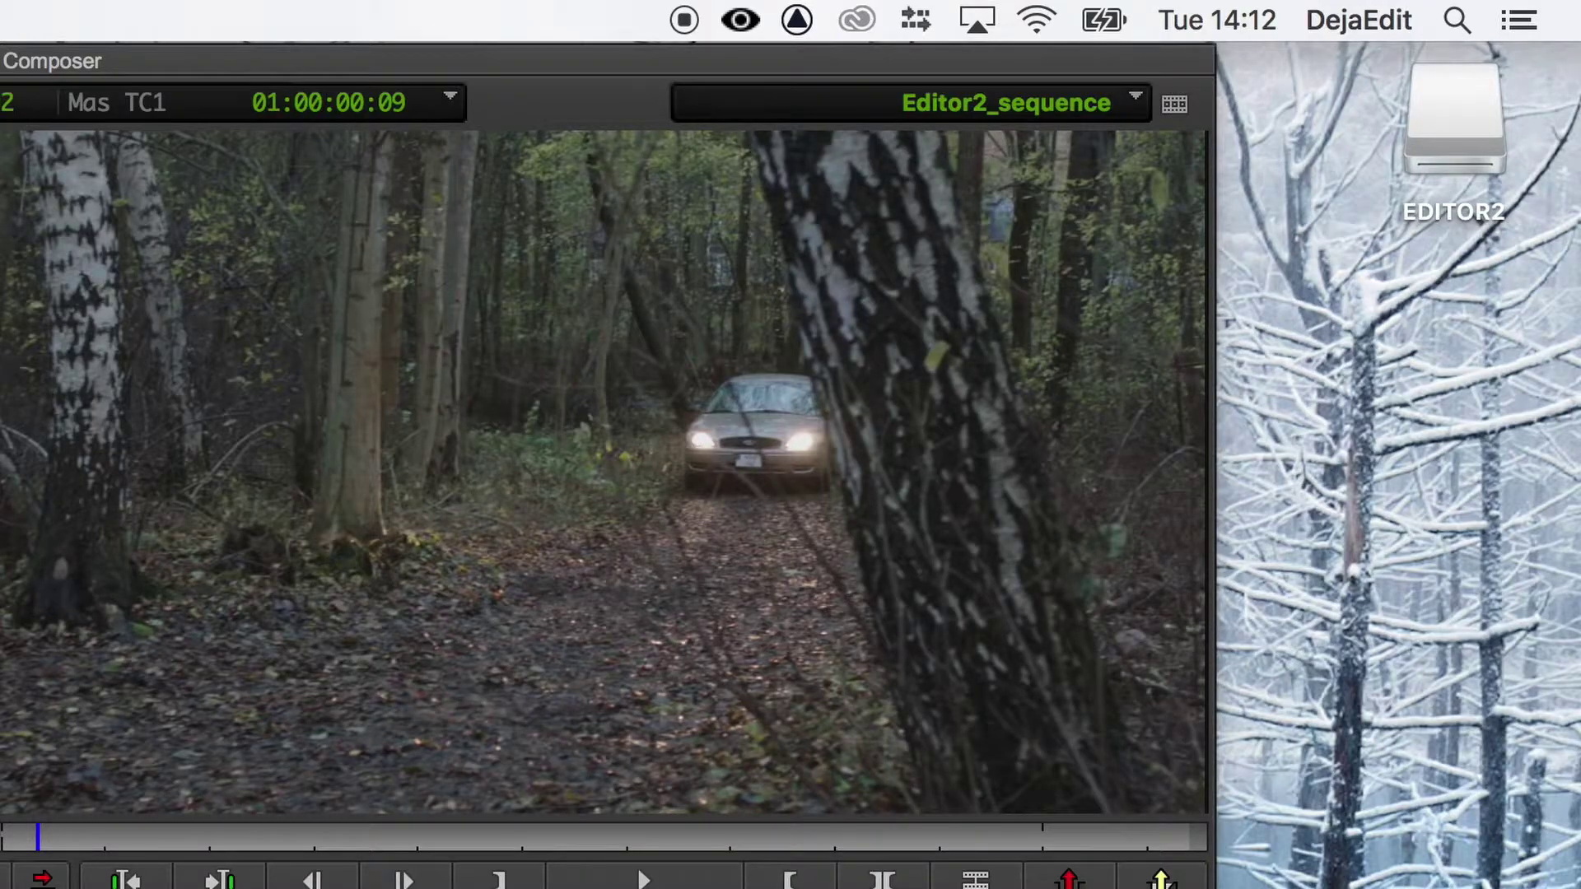
- Force a DejaEdit MediaSync for the new title media and check the sync status
click(745, 20)
click(814, 263)
click(745, 20)
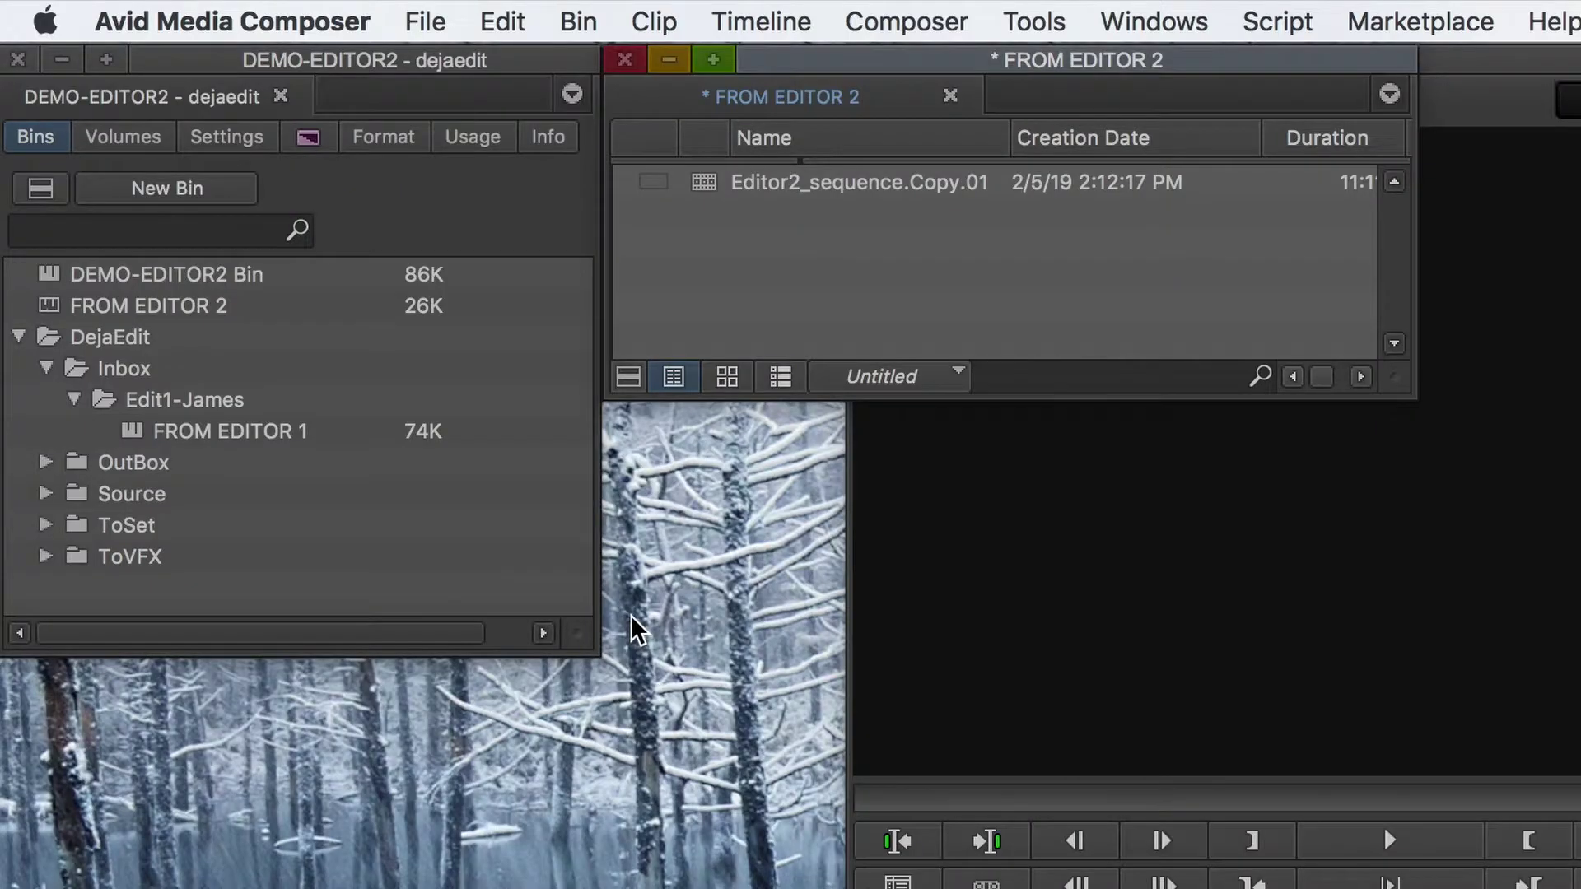
- Save and close the FROM EDITOR 2 bin, move it into the OutBox folder and expand that folder
key(super+s)
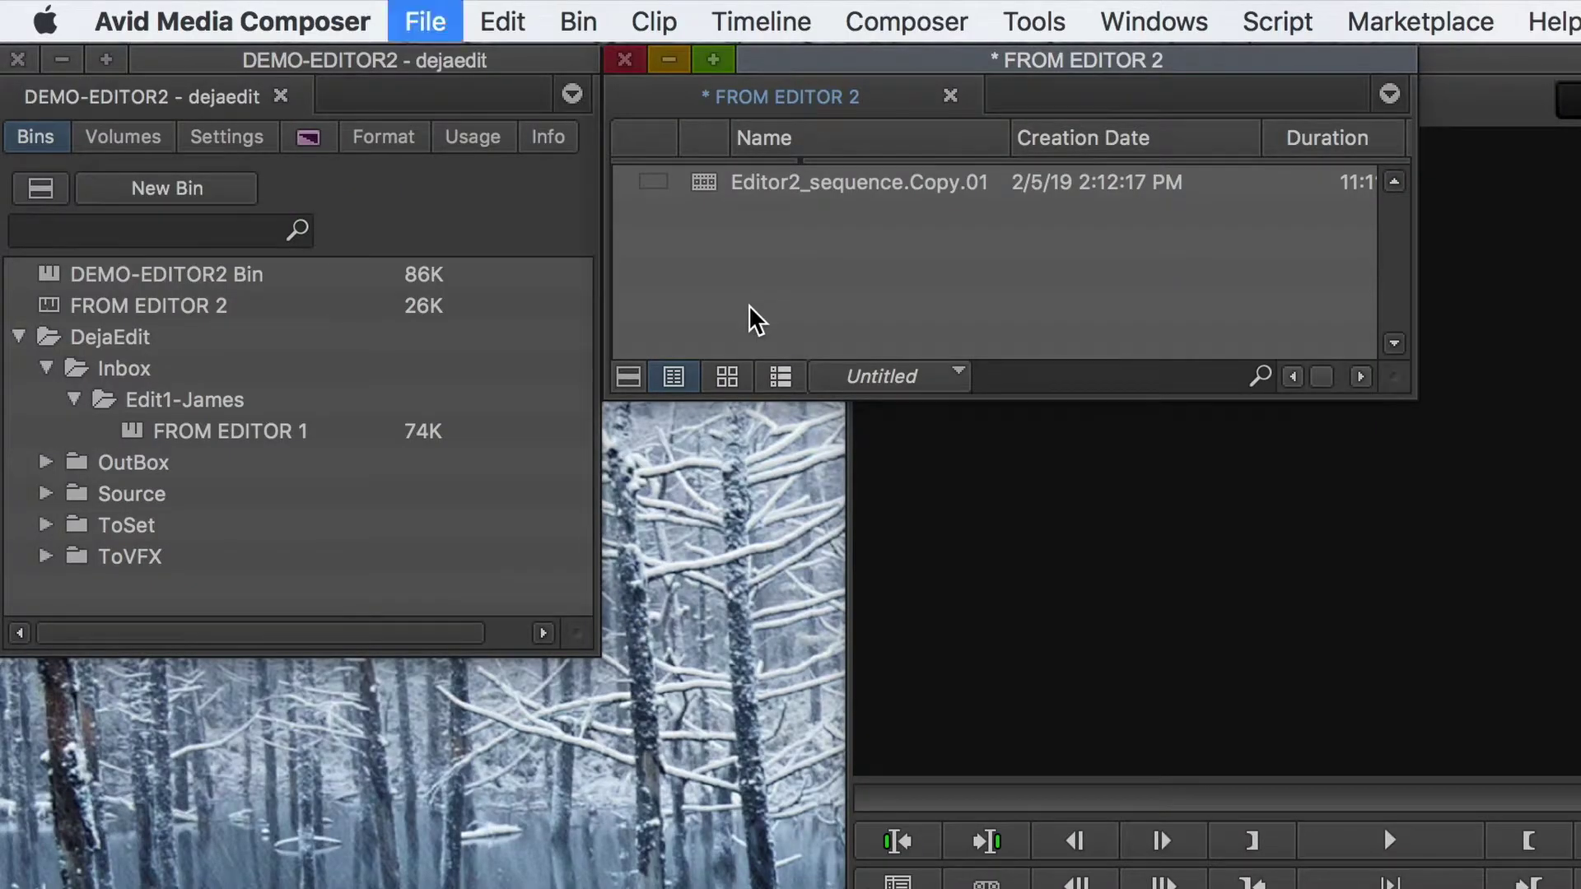
click(627, 61)
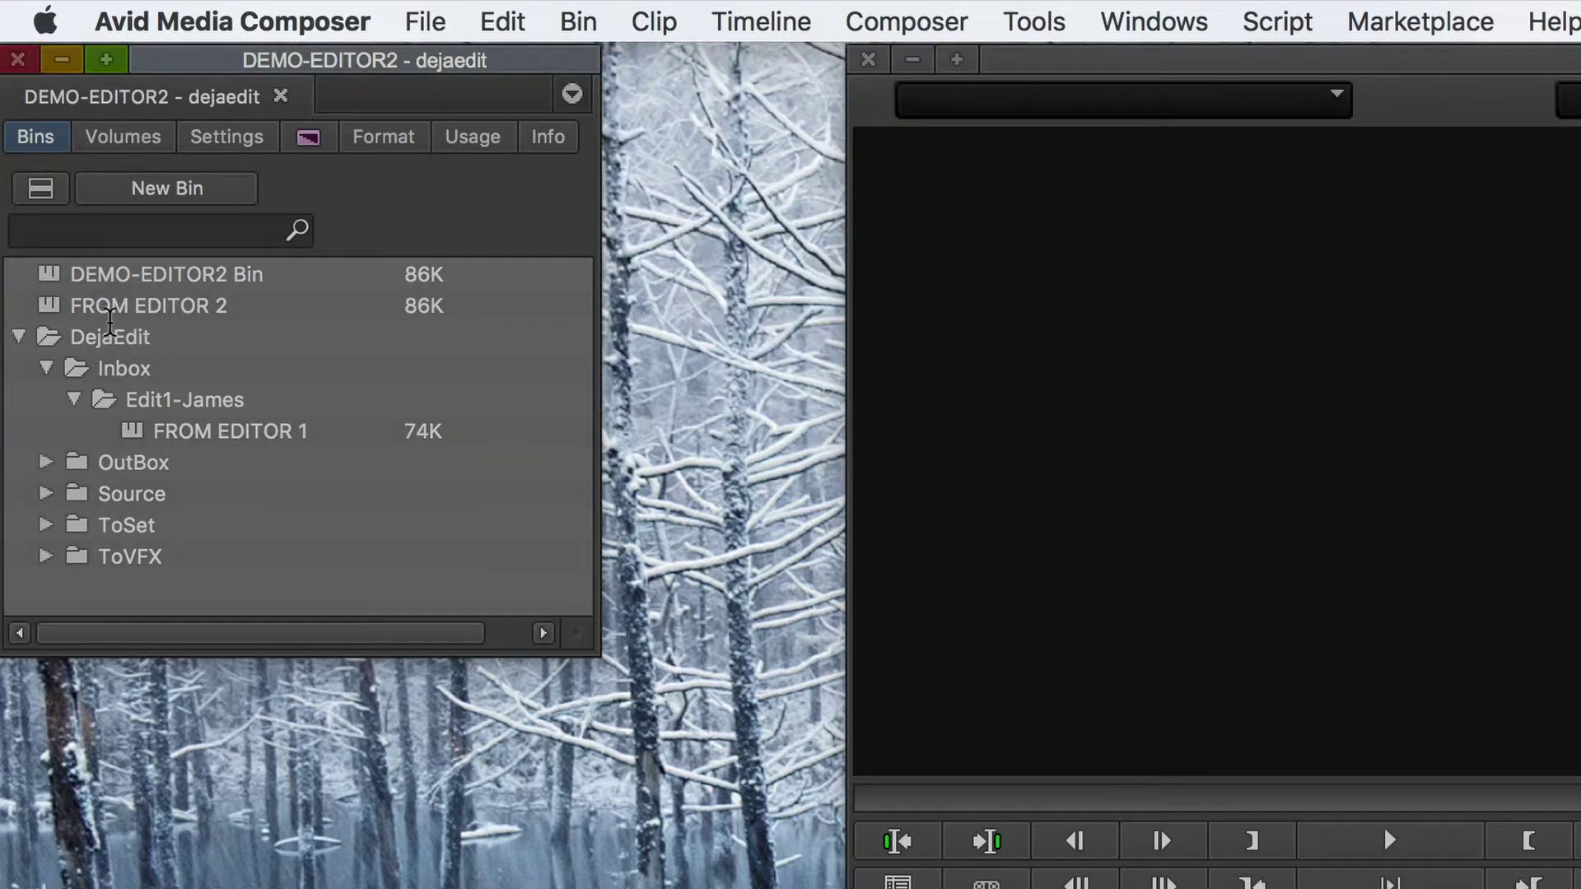
click(51, 317)
drag(51, 316, 140, 463)
click(47, 432)
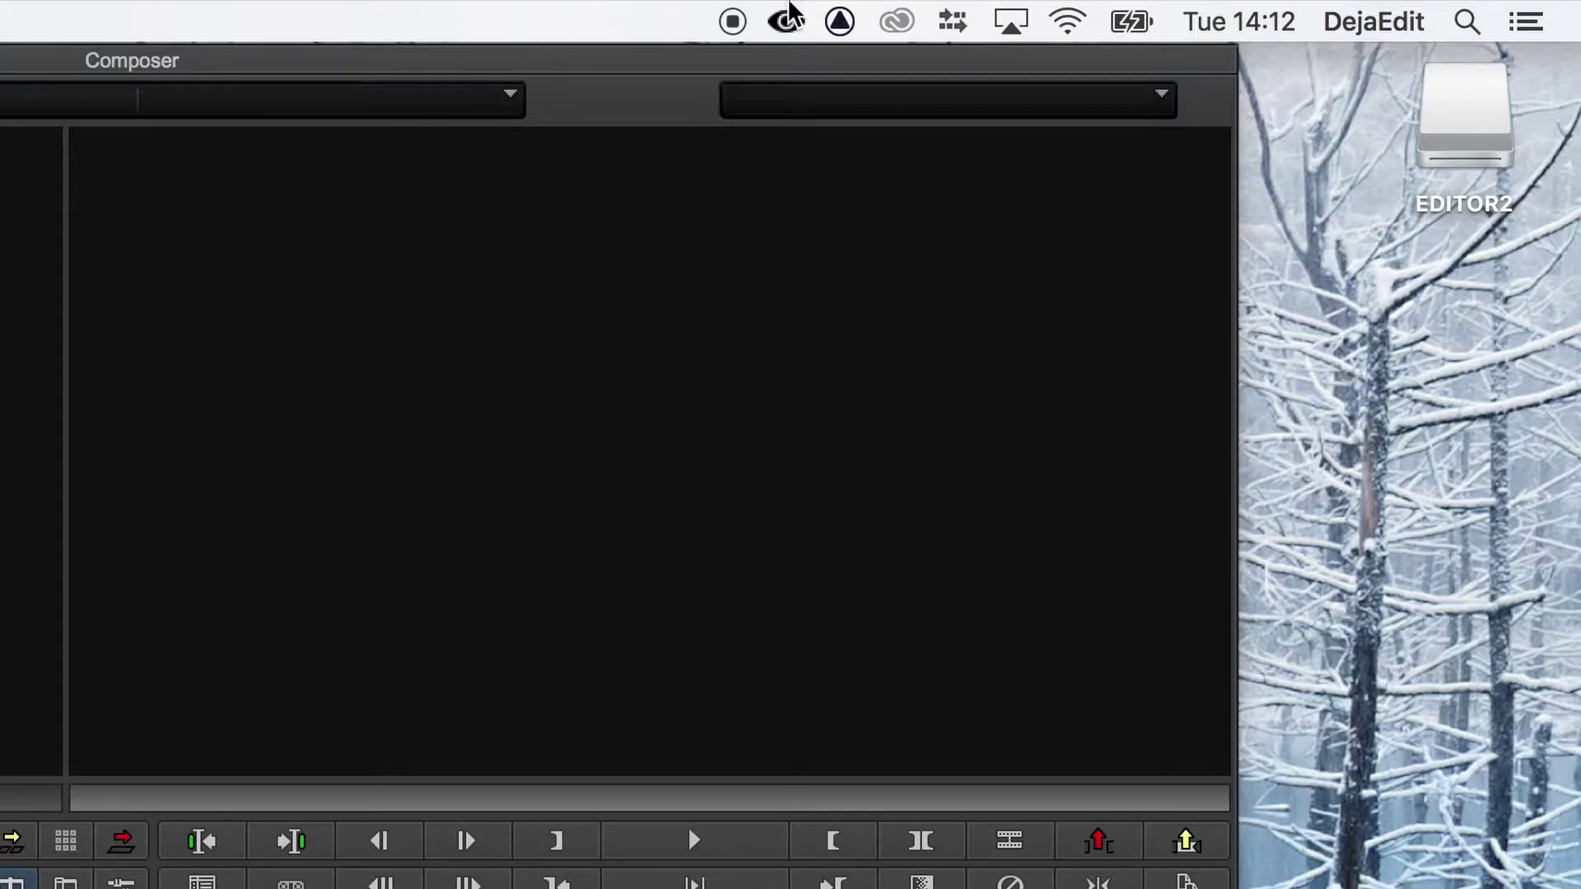
- Run a DejaEdit sync to send the OutBox contents
click(788, 10)
click(819, 63)
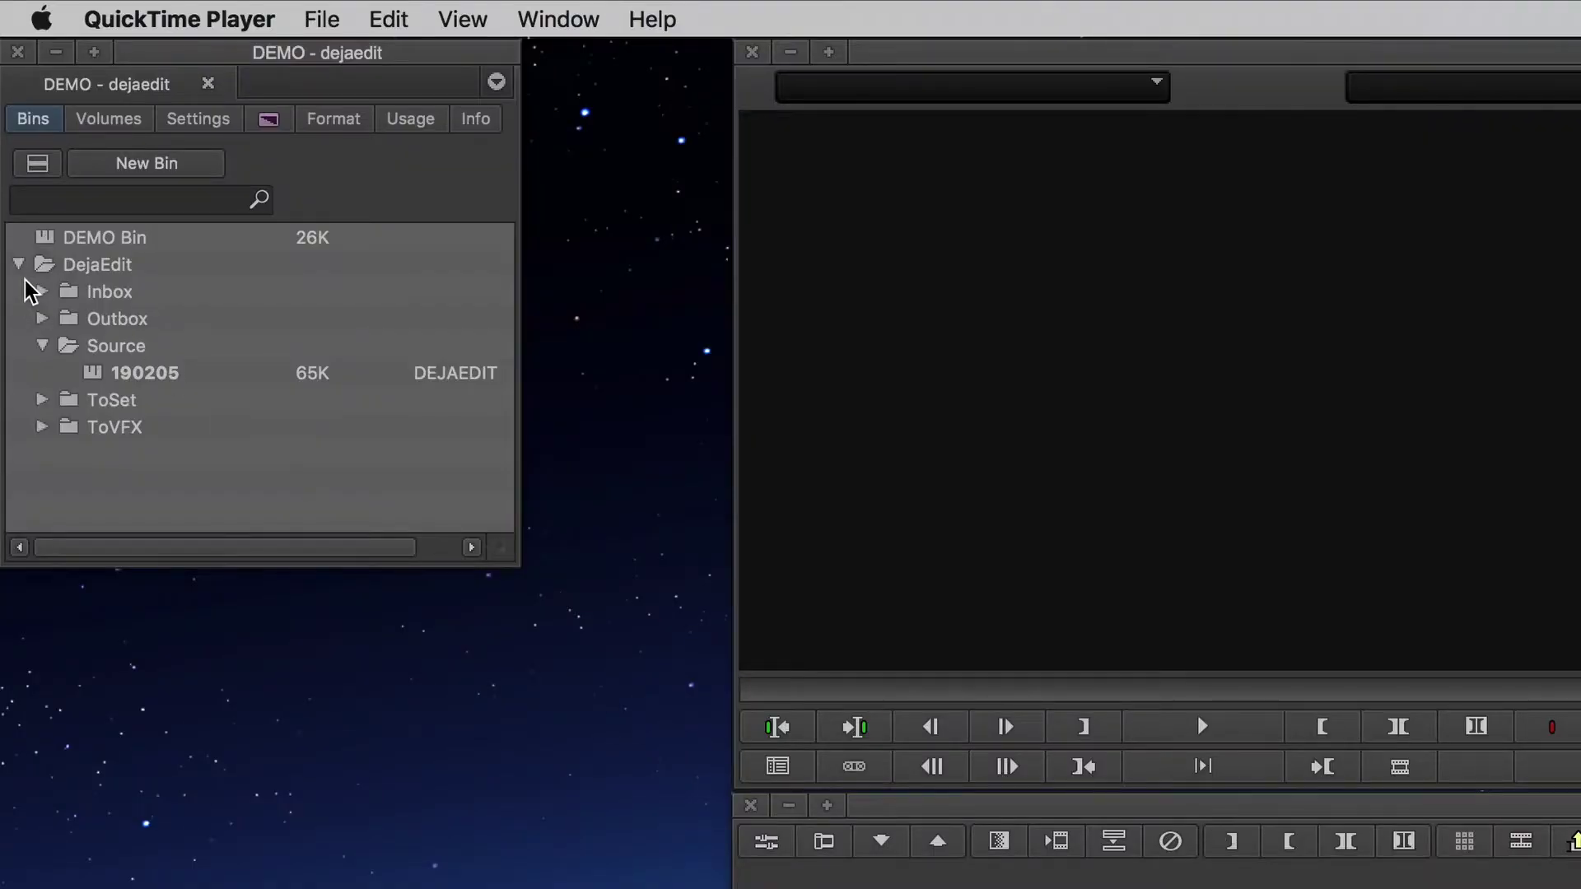
- Expand the Inbox of the receiving DEMO project and the second editor's folder inside it
click(41, 290)
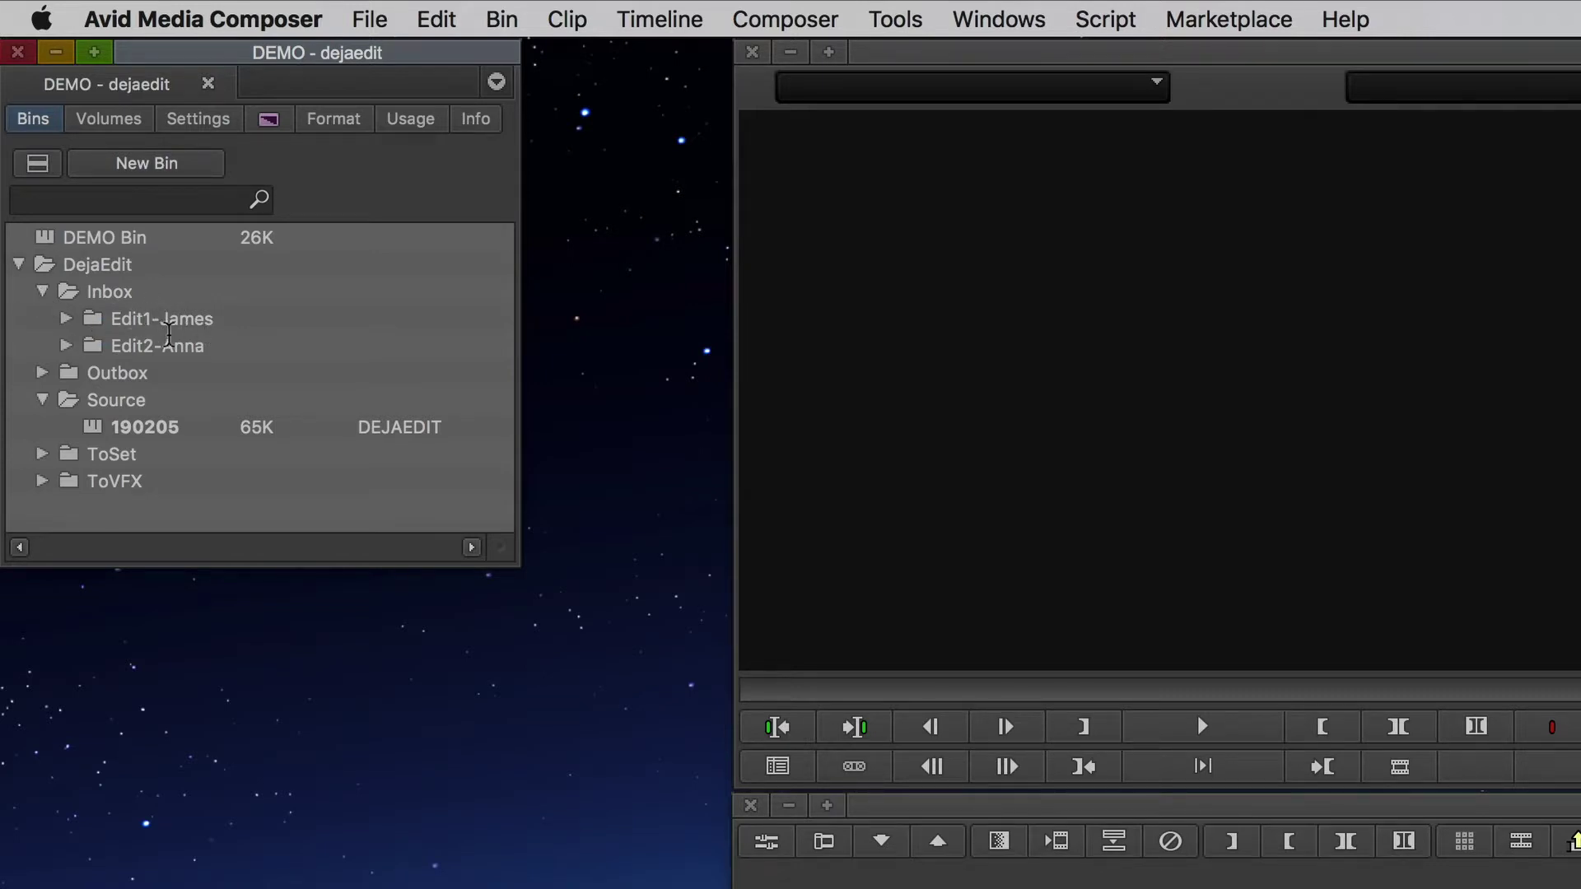
click(66, 346)
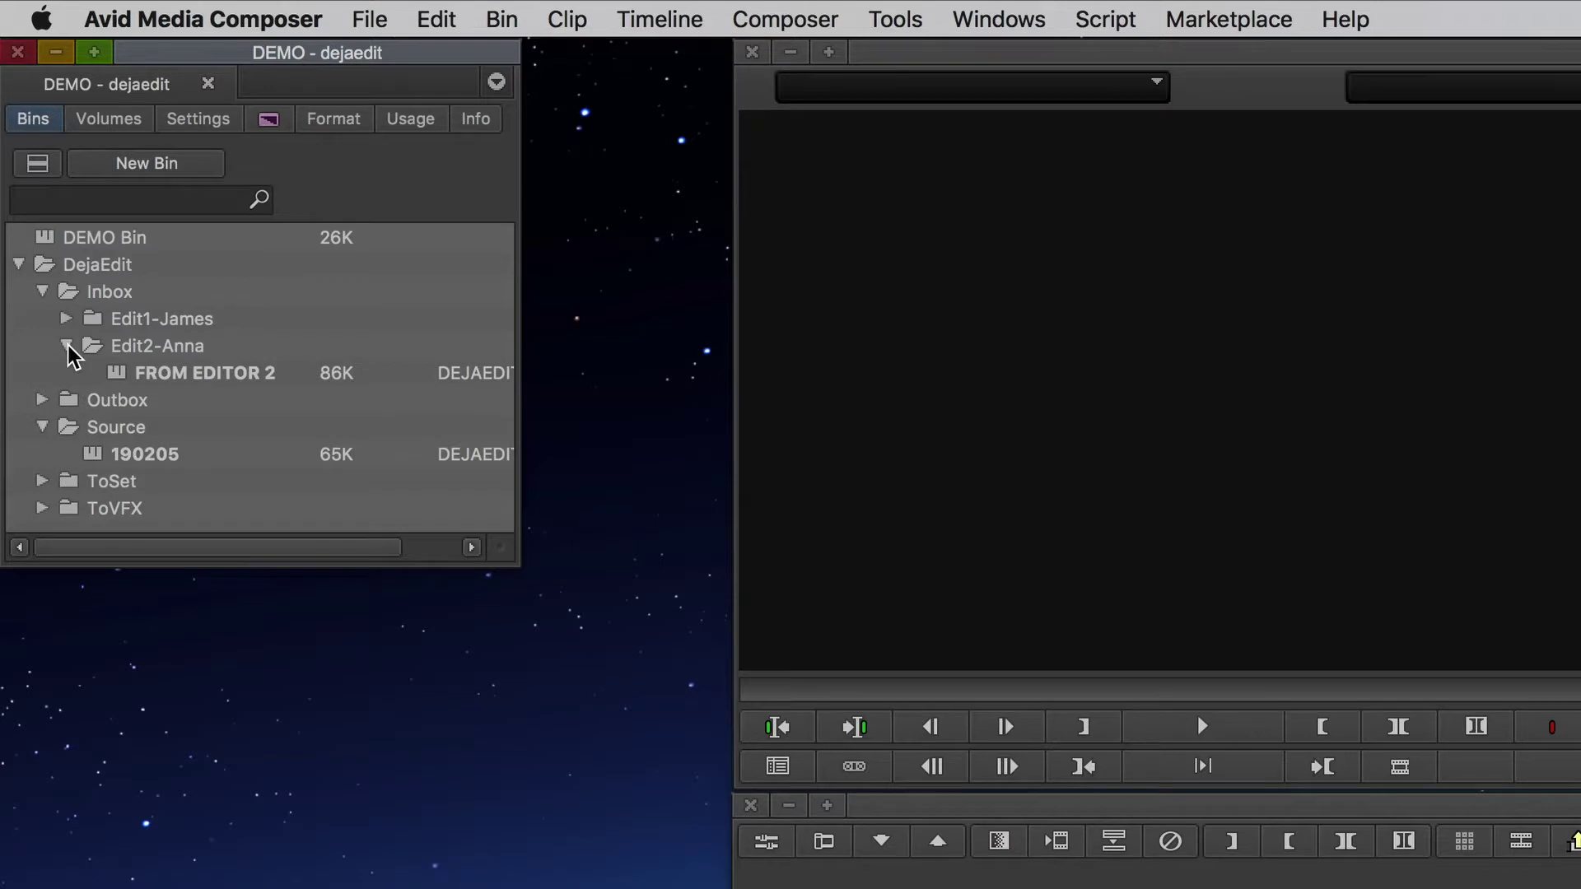
- Open the received FROM EDITOR 2 bin, load Editor2_sequence.Copy.01 and scrub through its opening title
click(115, 376)
double_click(116, 377)
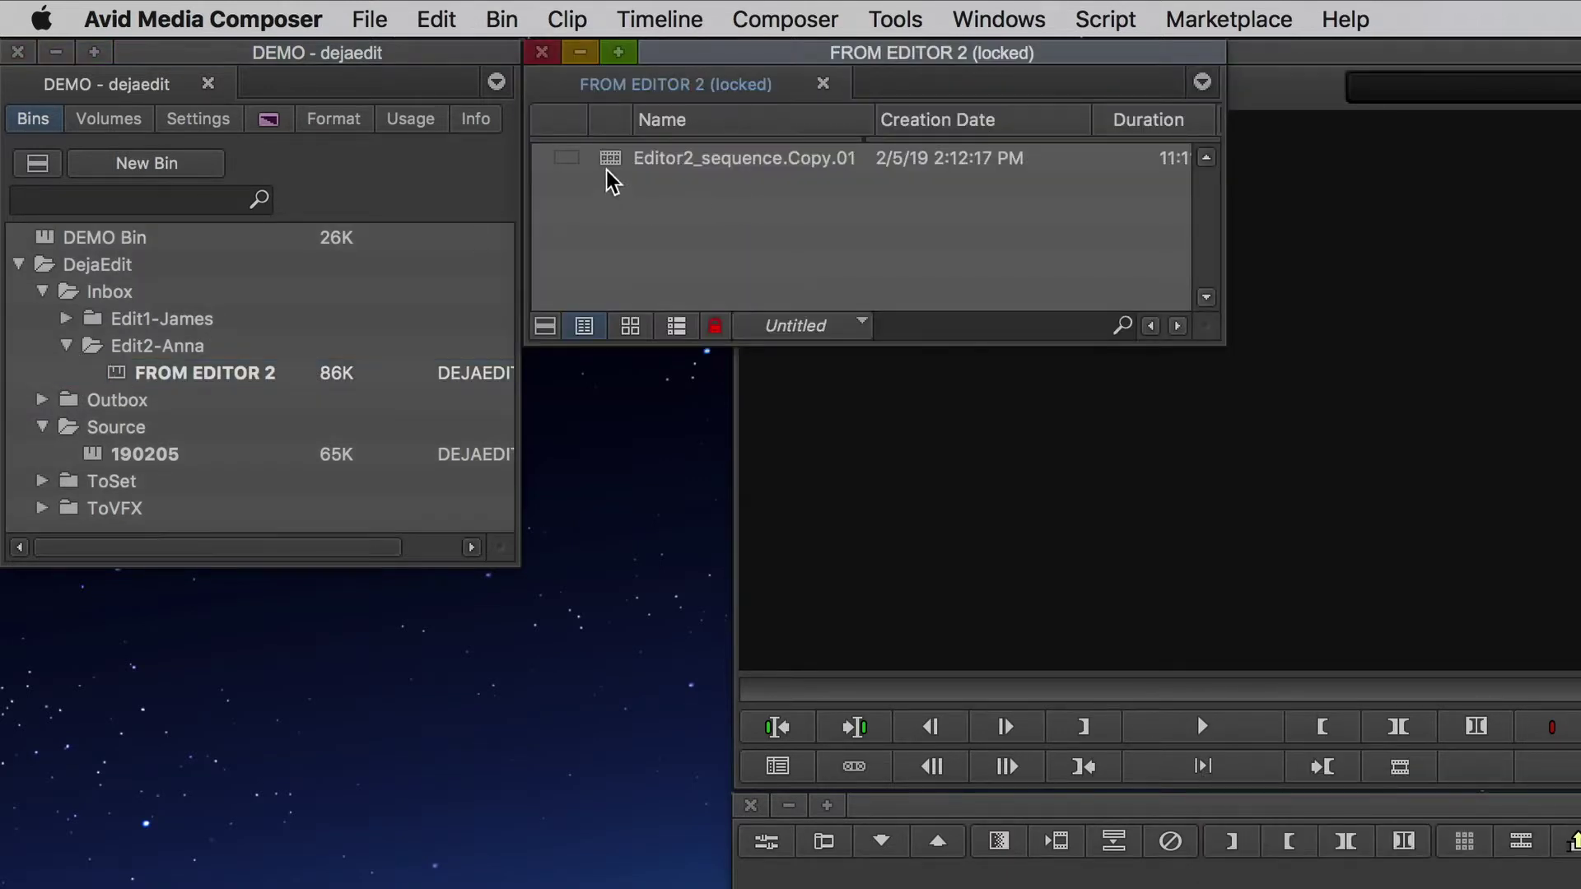
double_click(609, 163)
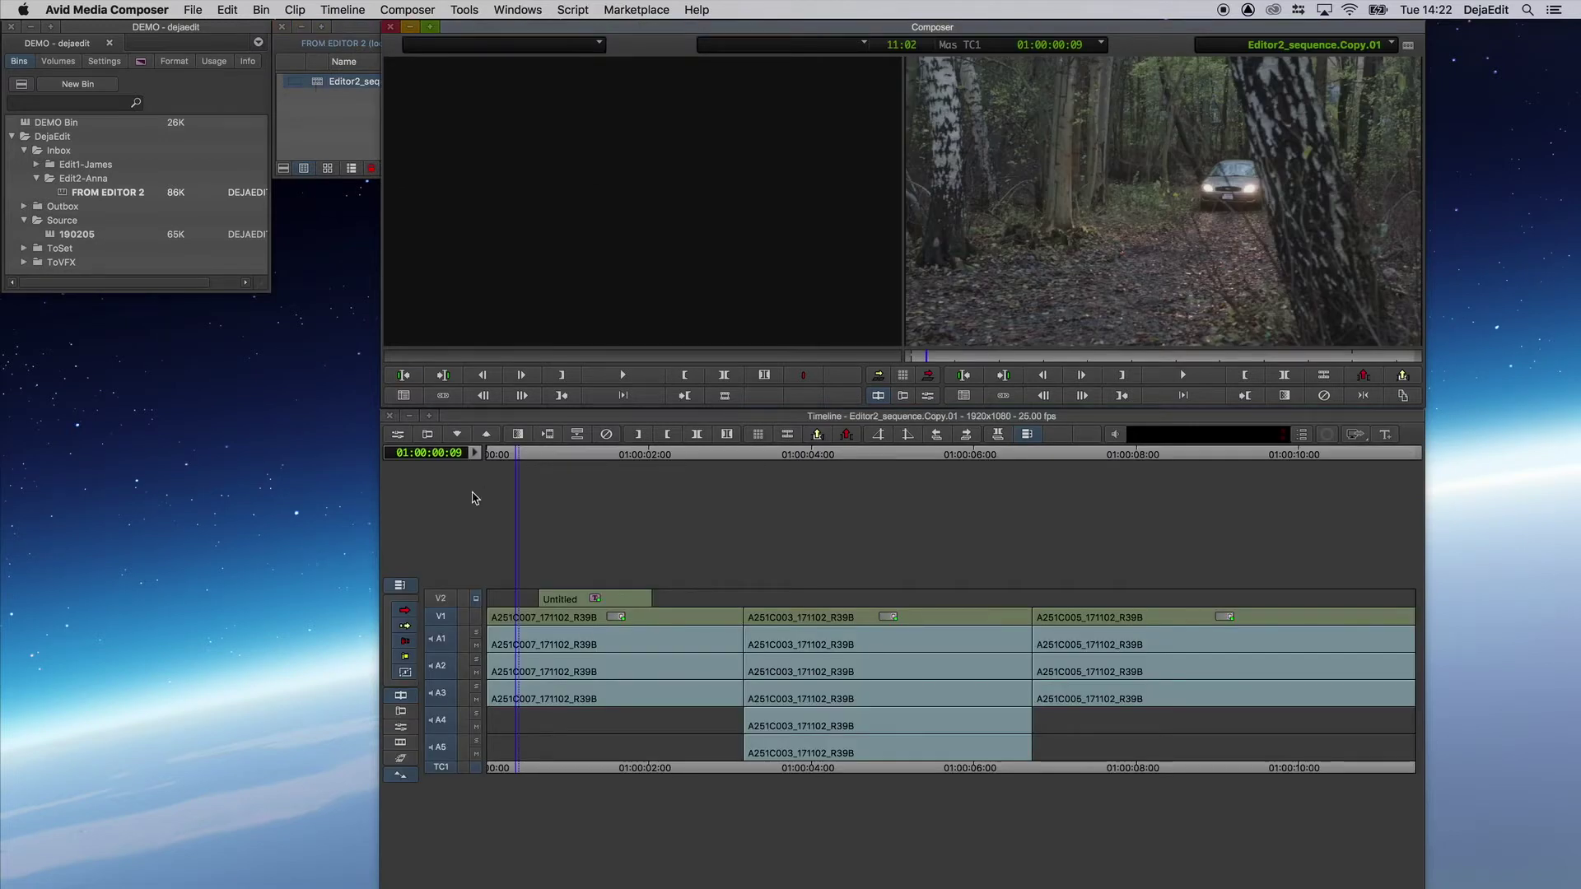
drag(517, 458, 596, 459)
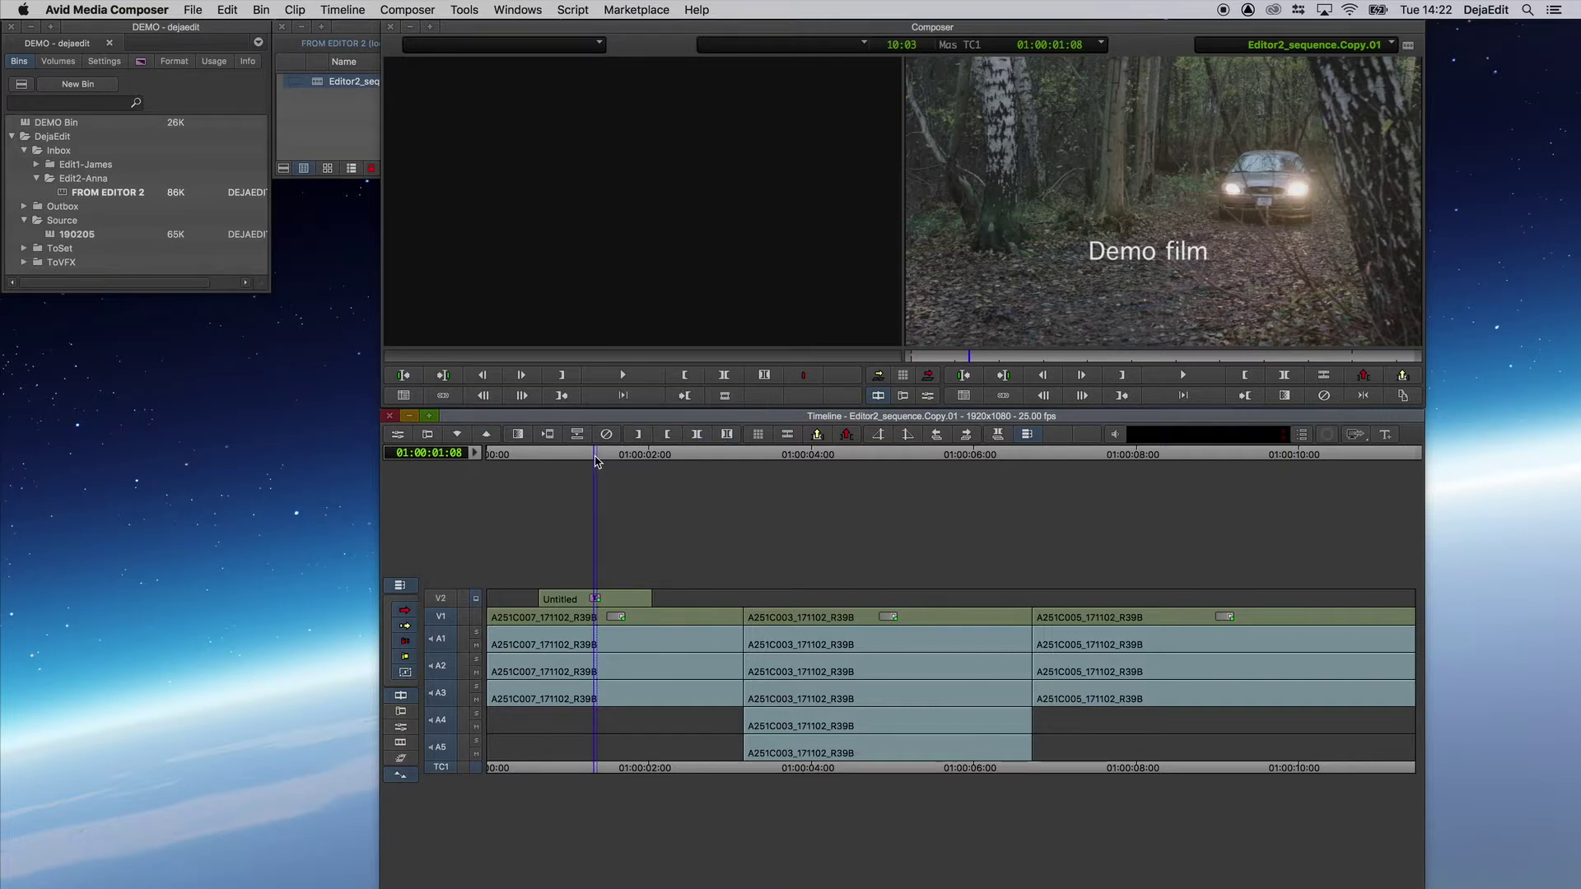
key(Home)
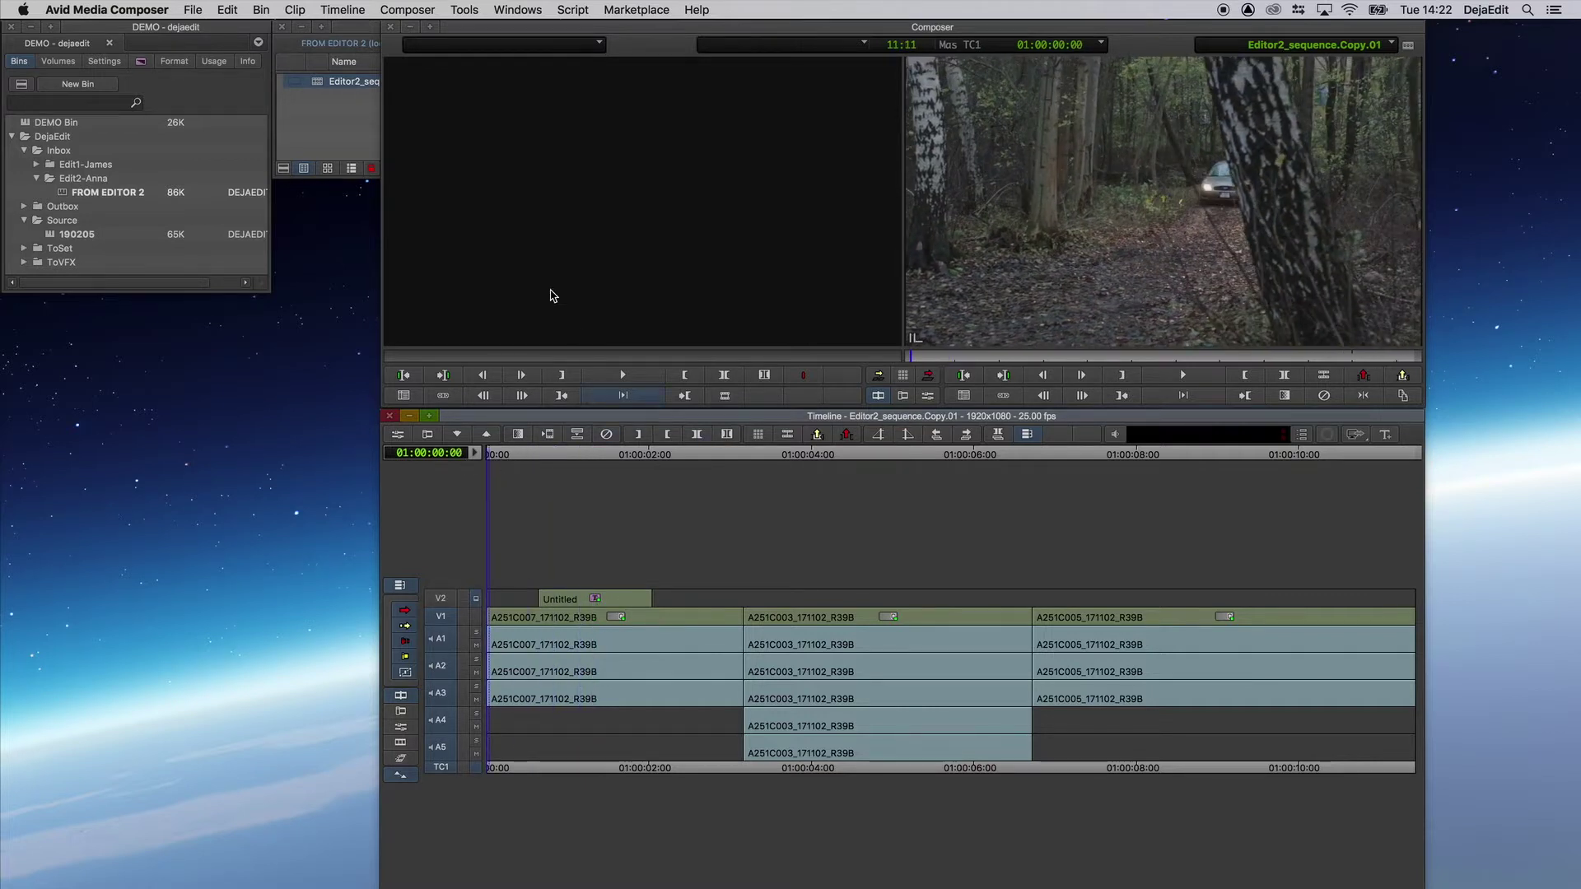
- Open DEMO Bin, copy Editor2_sequence.Copy.01 from the locked bin into it and name the copy Nexus_sequence
click(324, 123)
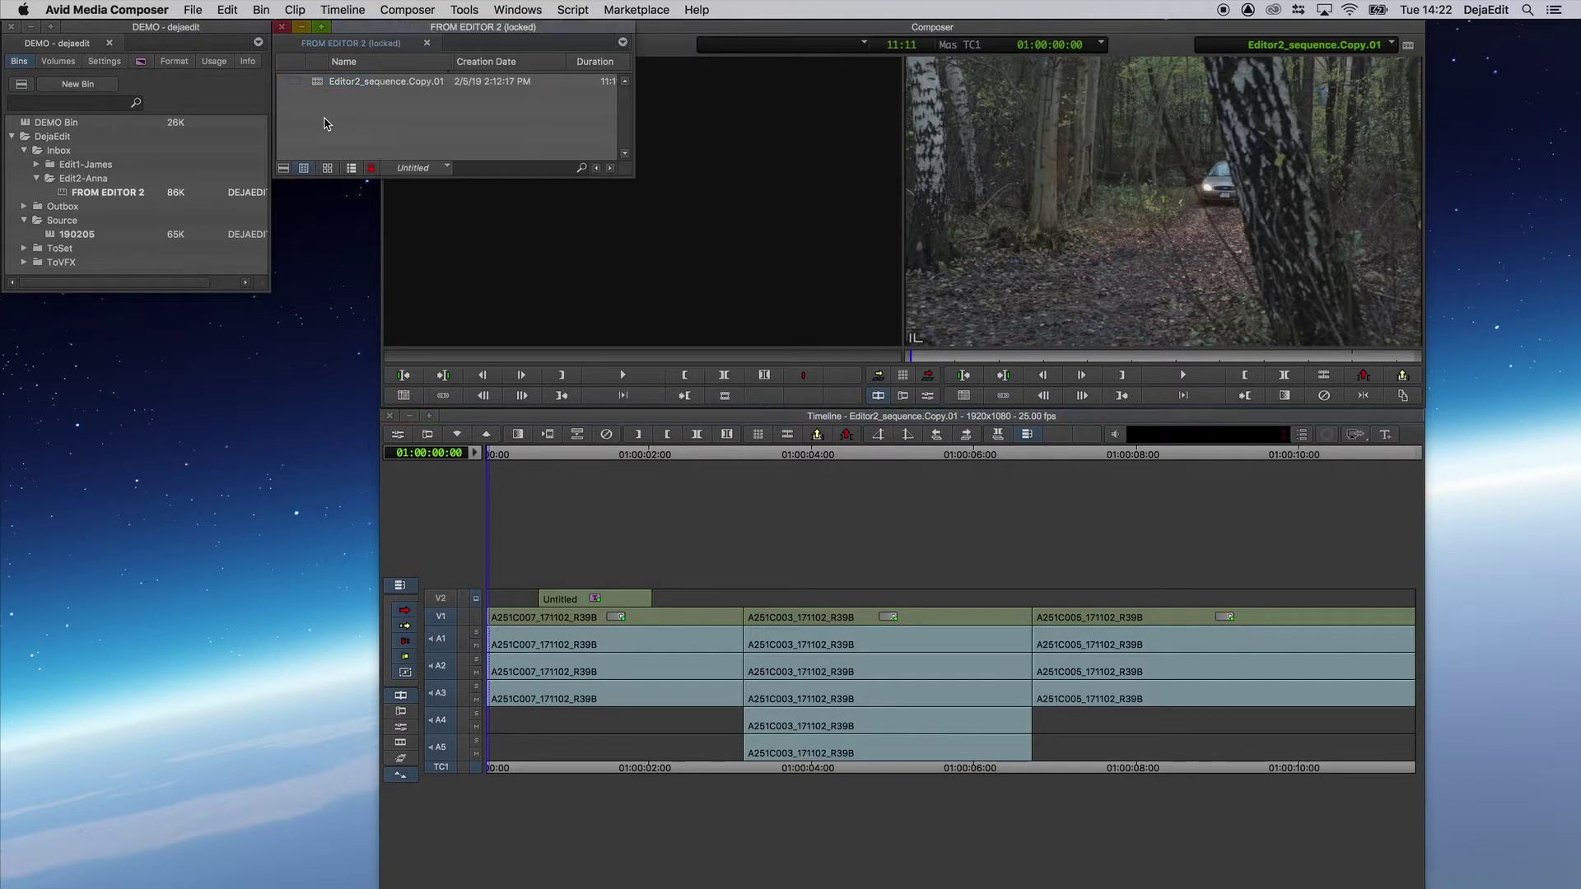
double_click(48, 123)
drag(781, 56, 512, 527)
click(502, 136)
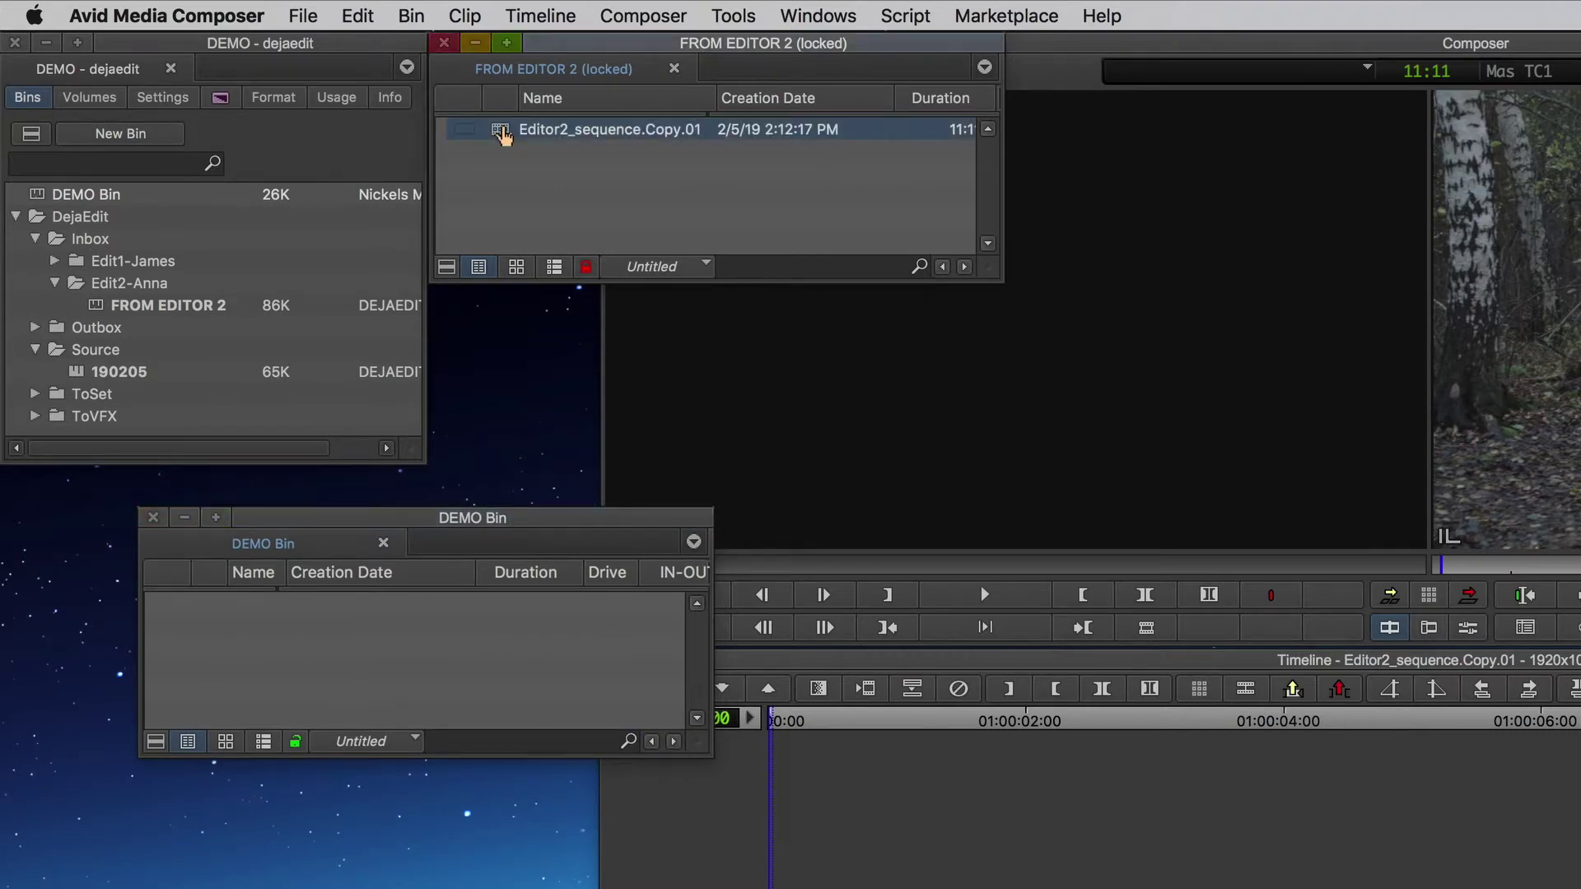
drag(503, 136, 320, 650)
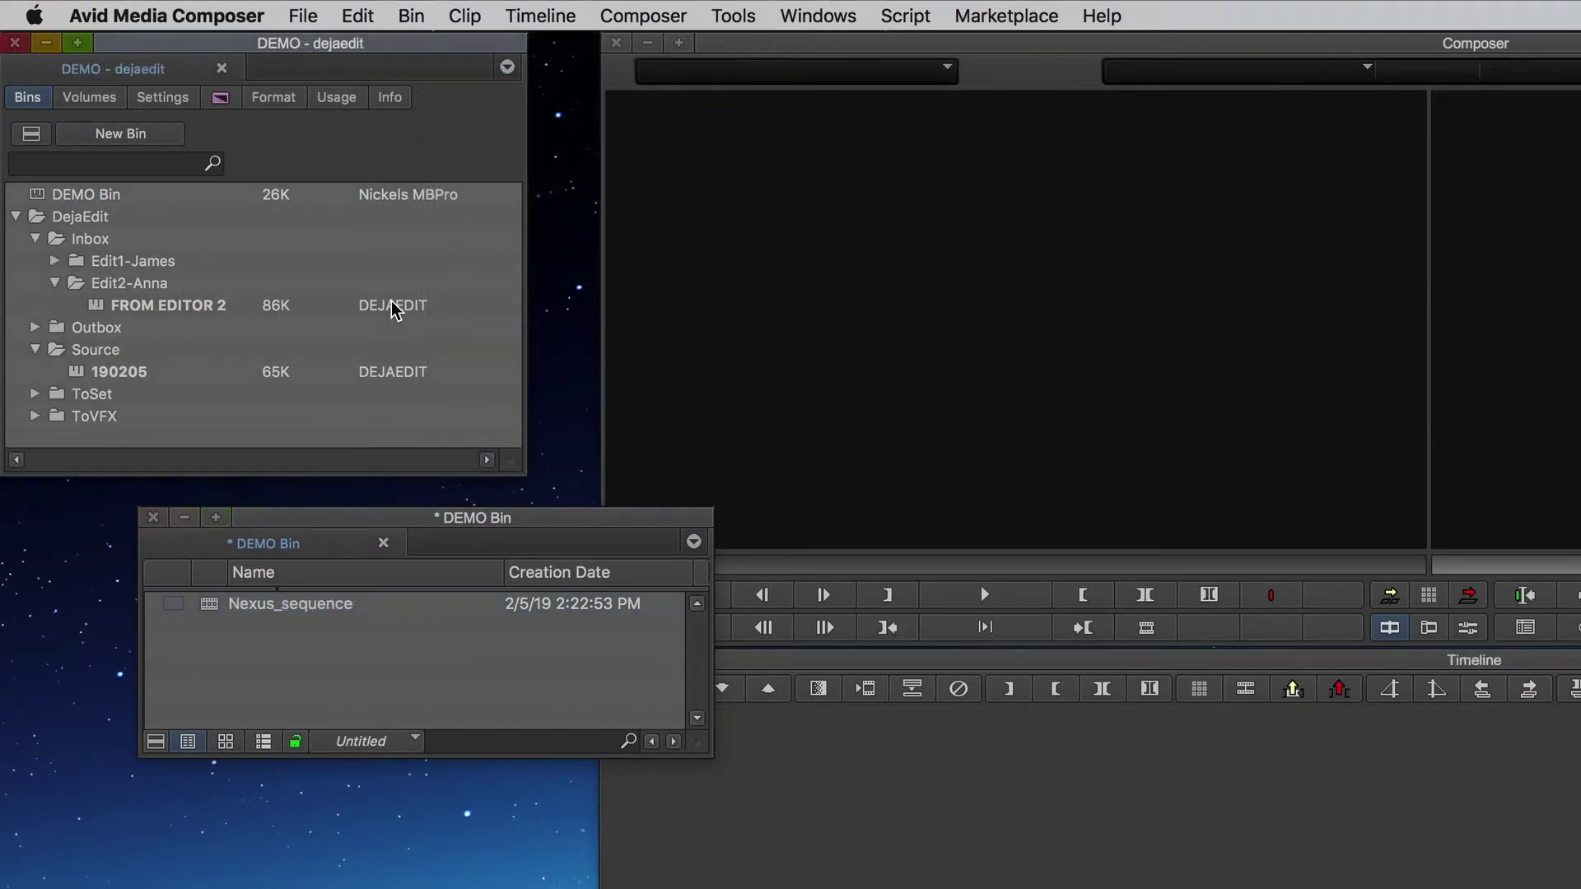
- Close the FROM EDITOR 2 bin and load Nexus_sequence from DEMO Bin with the playhead at its start
double_click(395, 309)
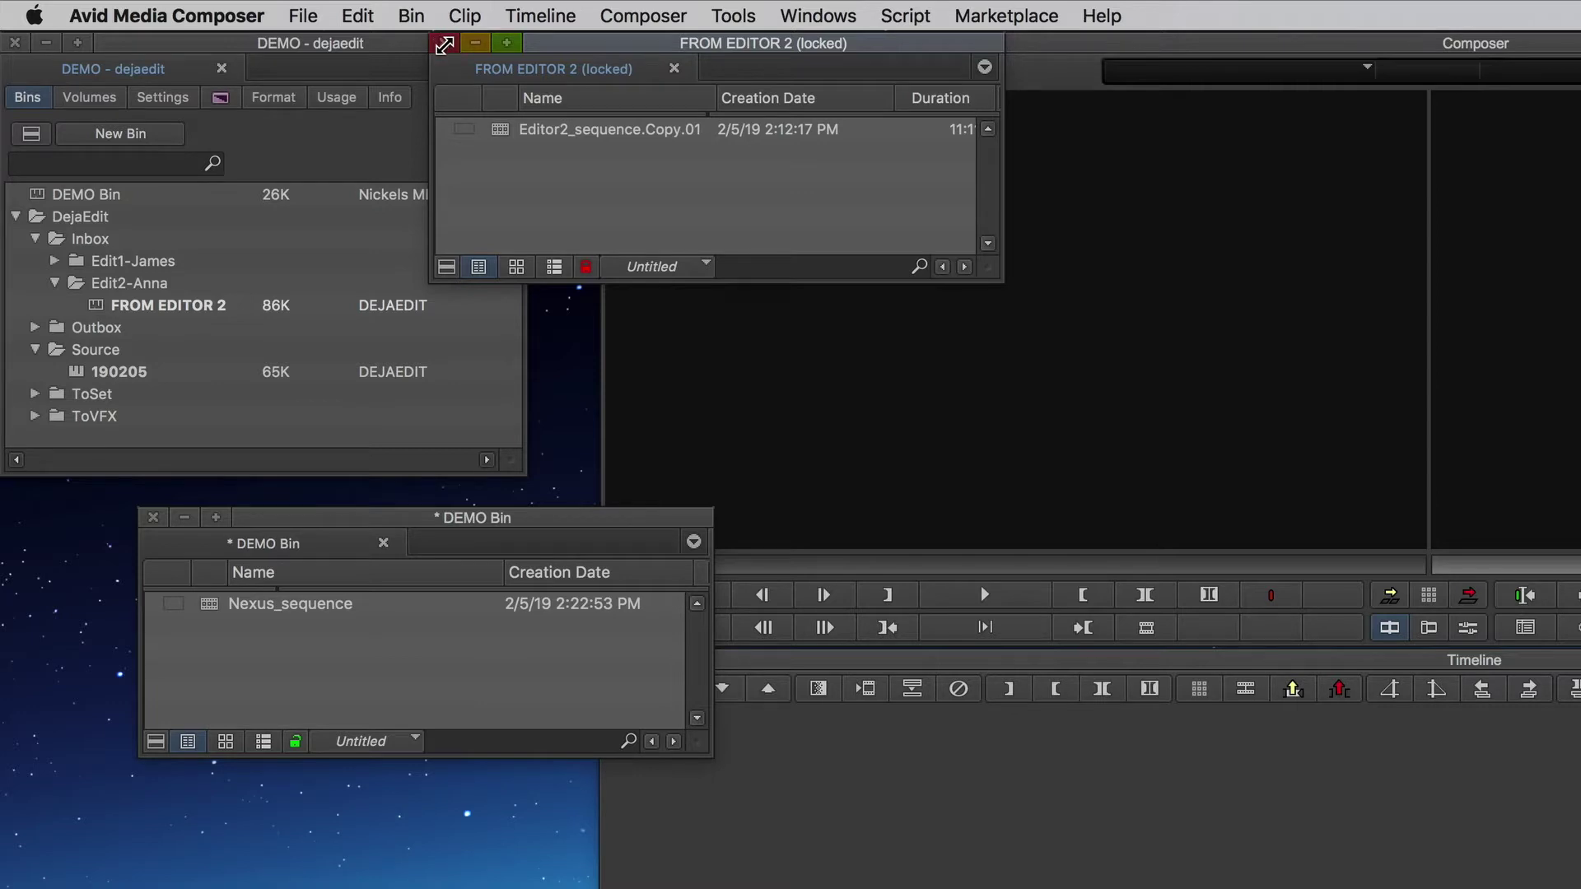
click(442, 43)
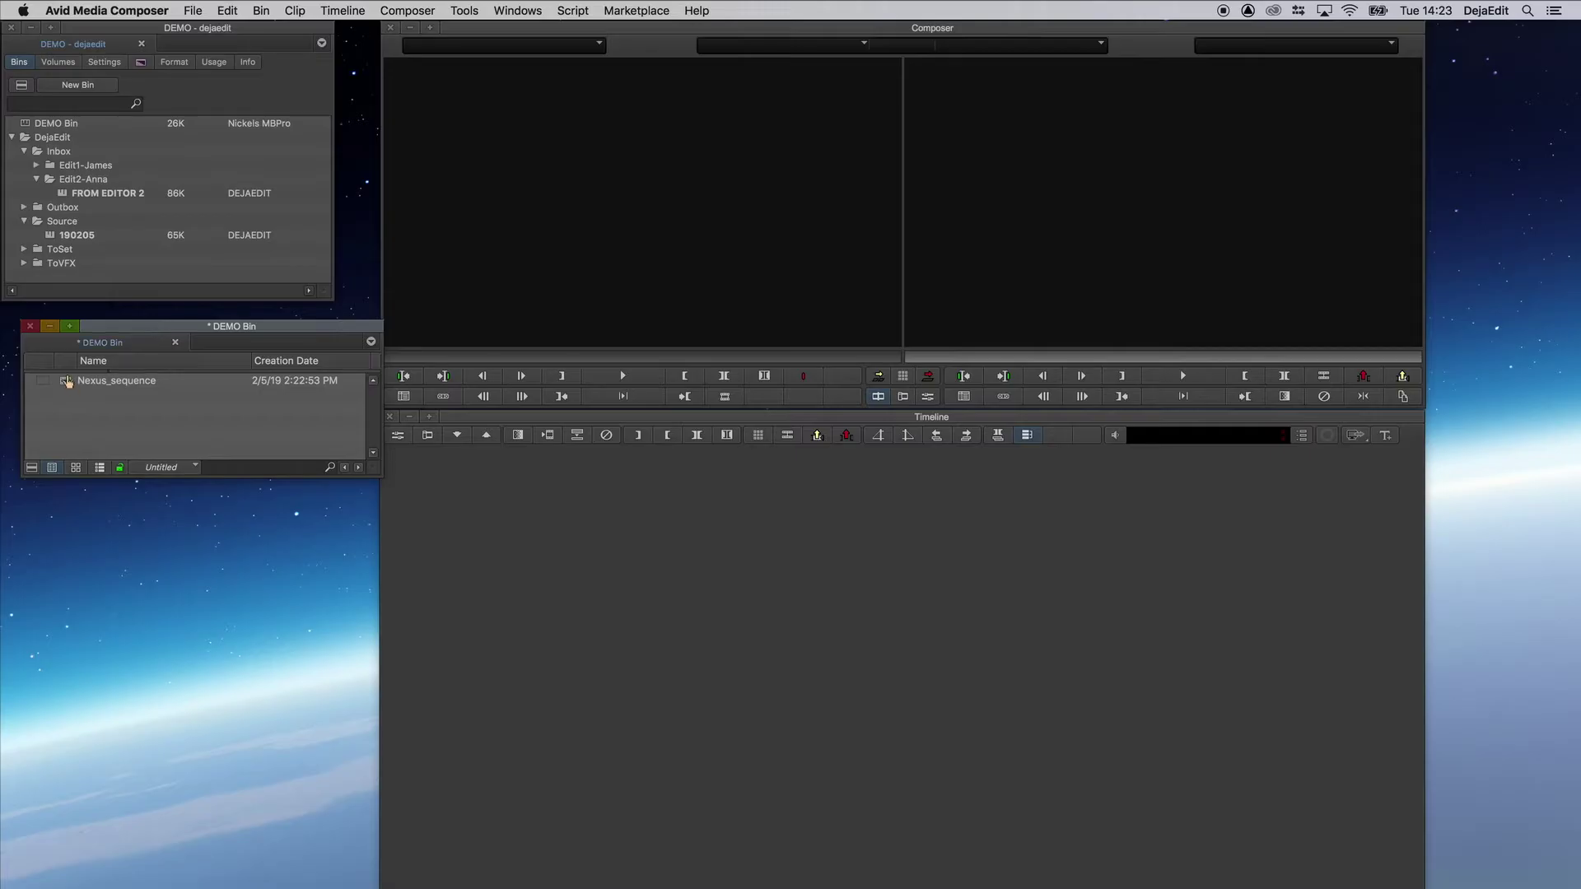
double_click(68, 382)
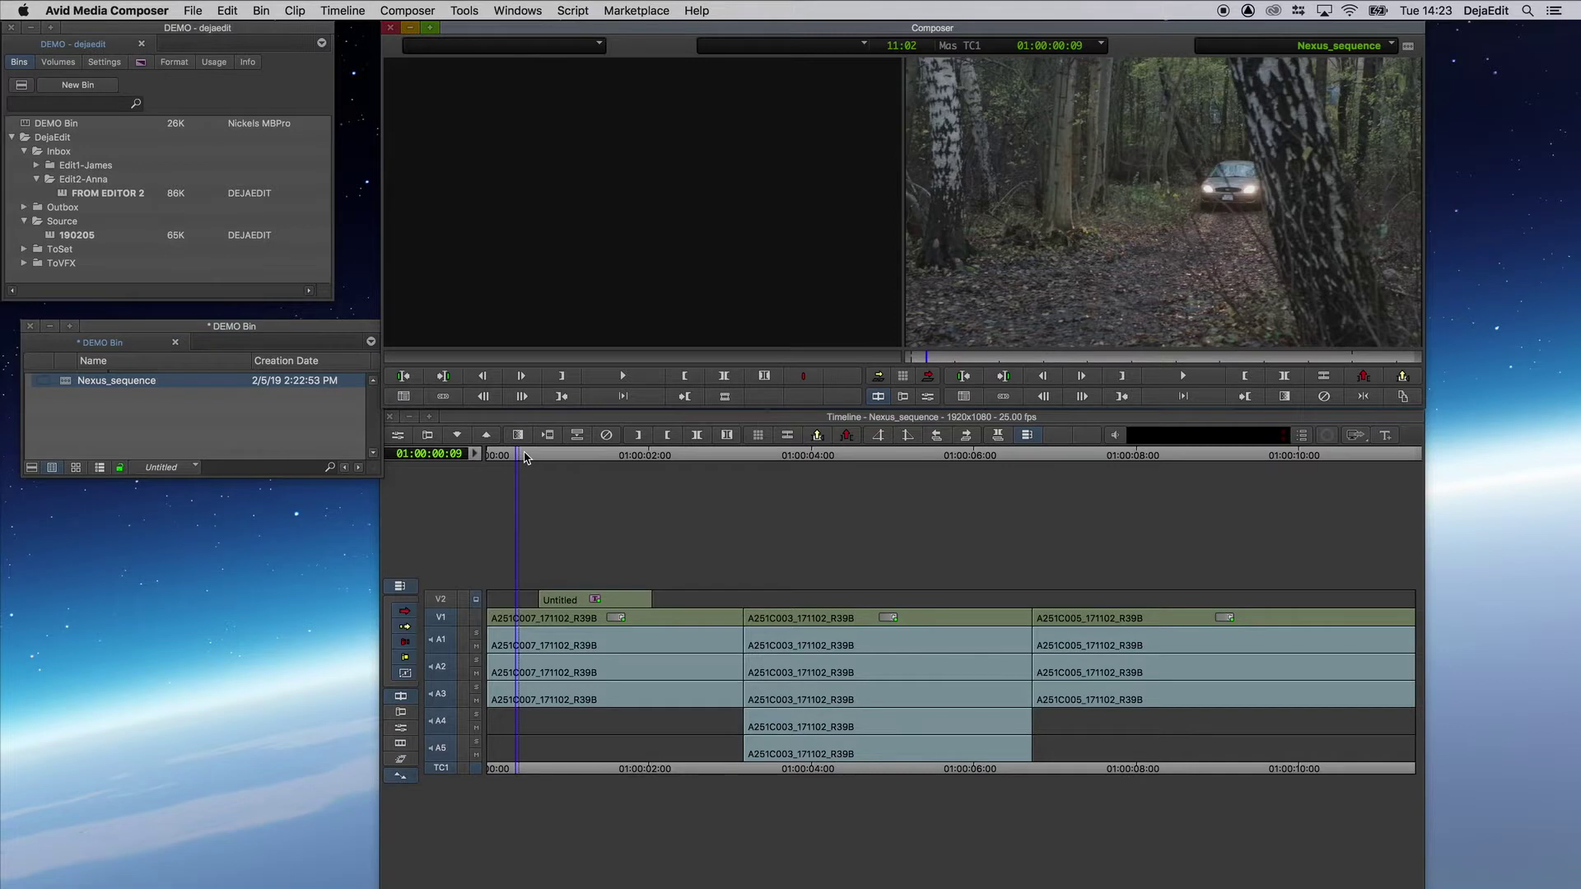
drag(526, 458, 442, 458)
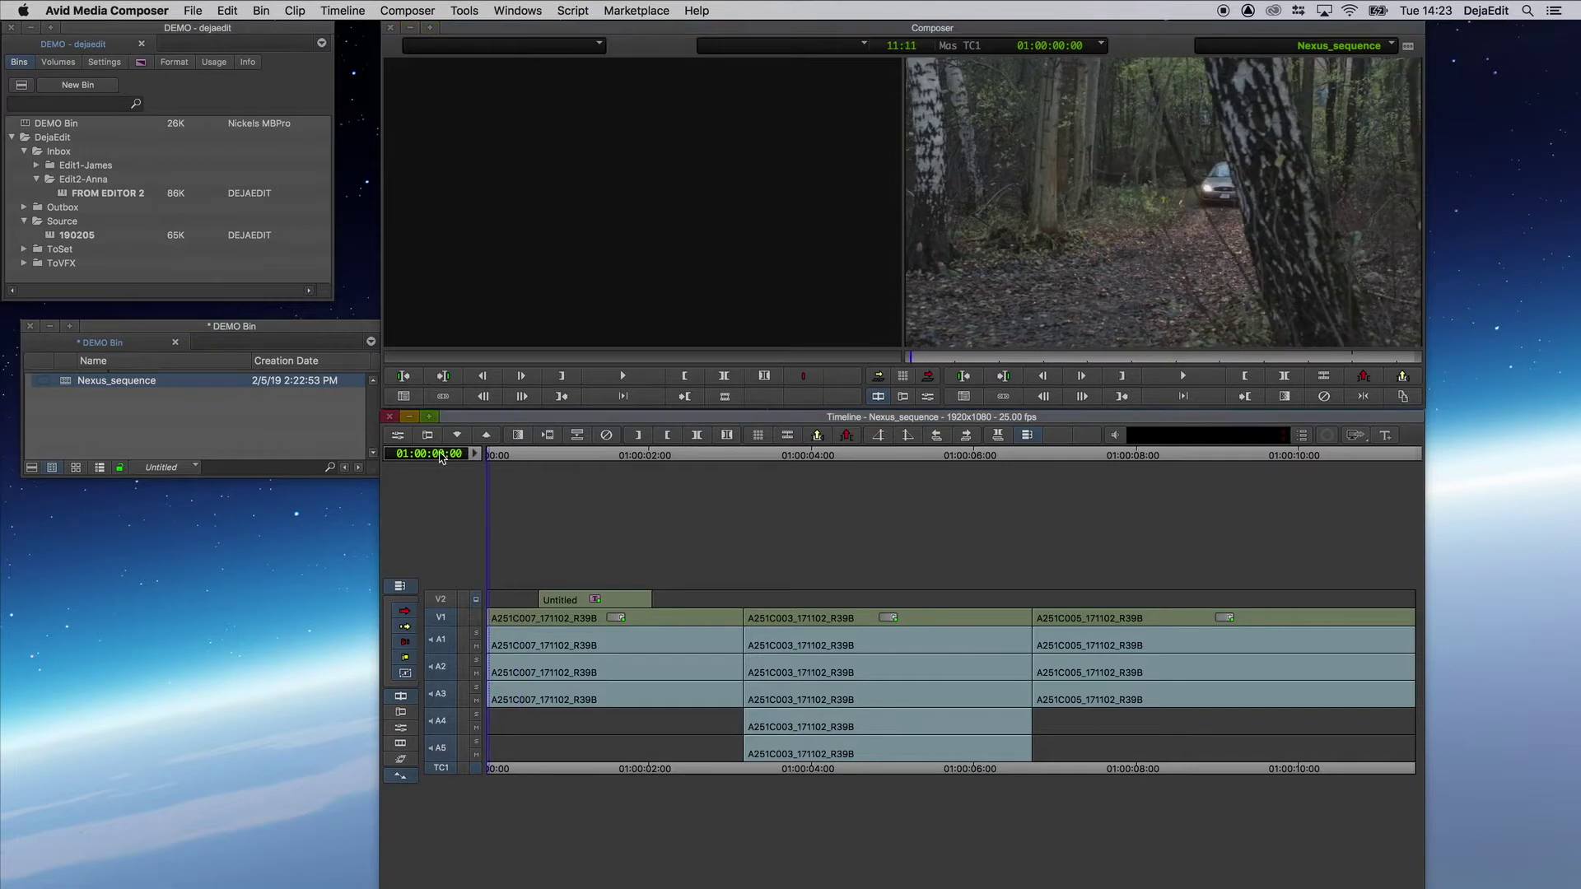
- Import Forest.mp4 from the Desktop into DEMO Bin at DNxHD 36 MXF, storing the media on DEMO-VIDEO [Nexis-CANFilm]
right_click(103, 426)
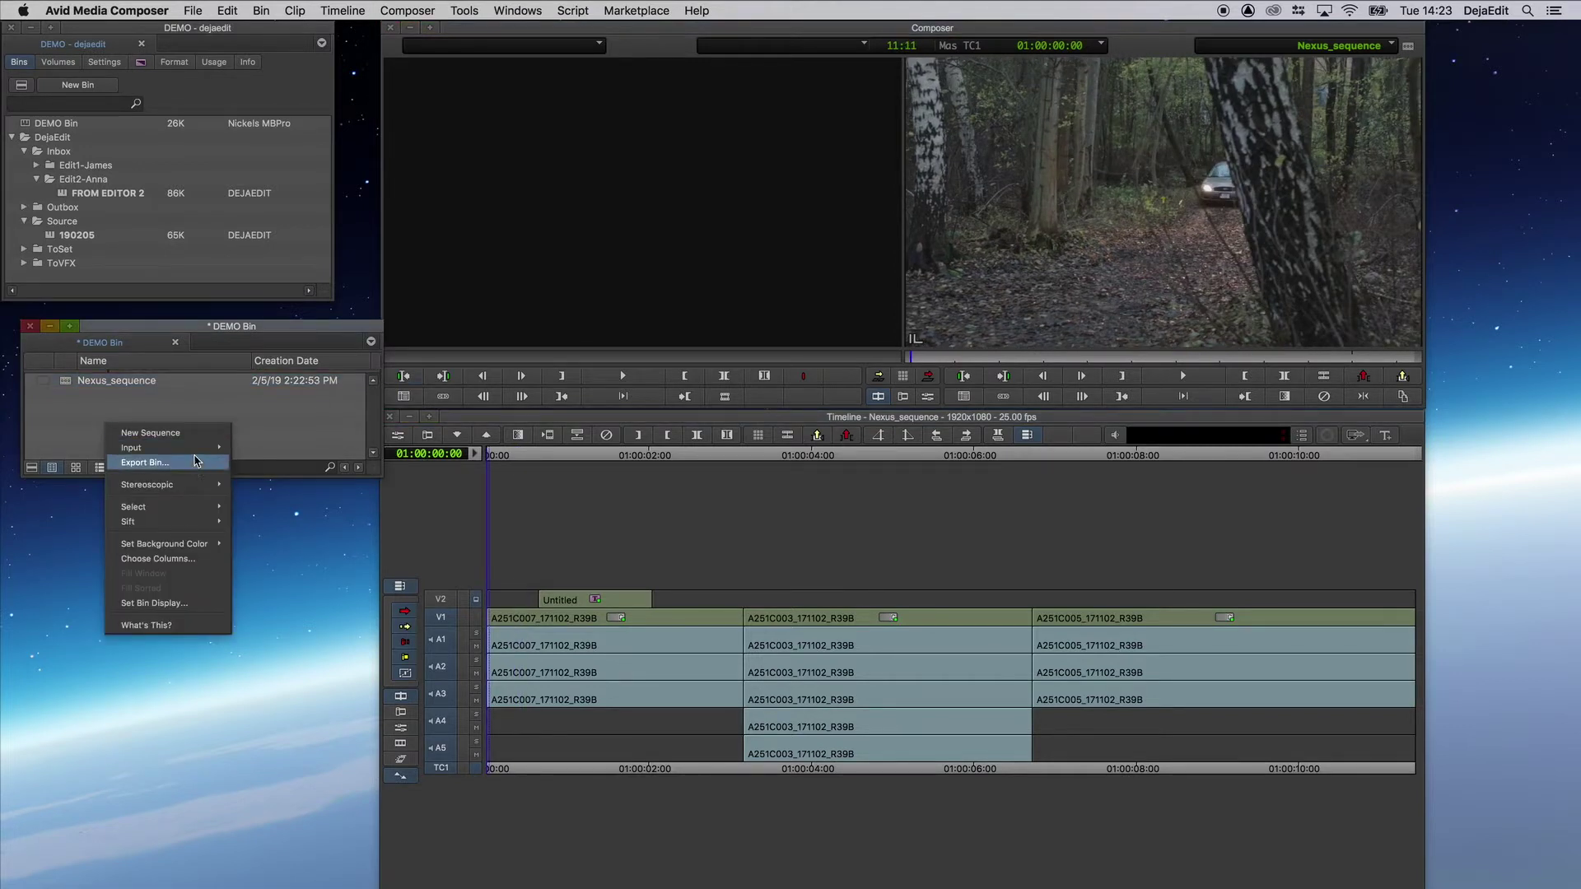
mouse_move(200, 452)
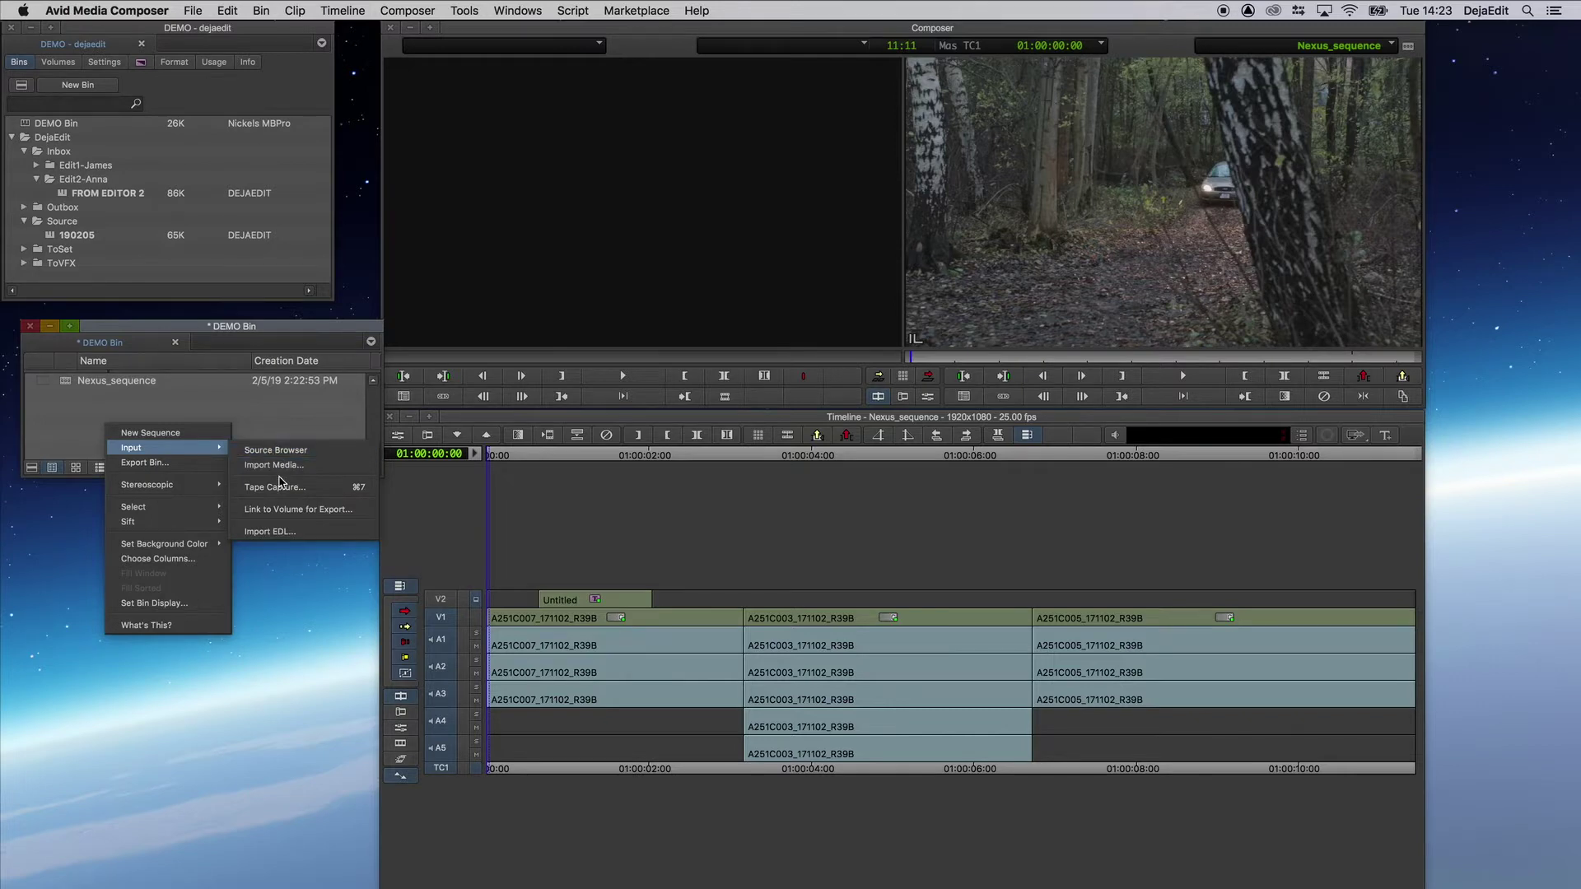
click(280, 466)
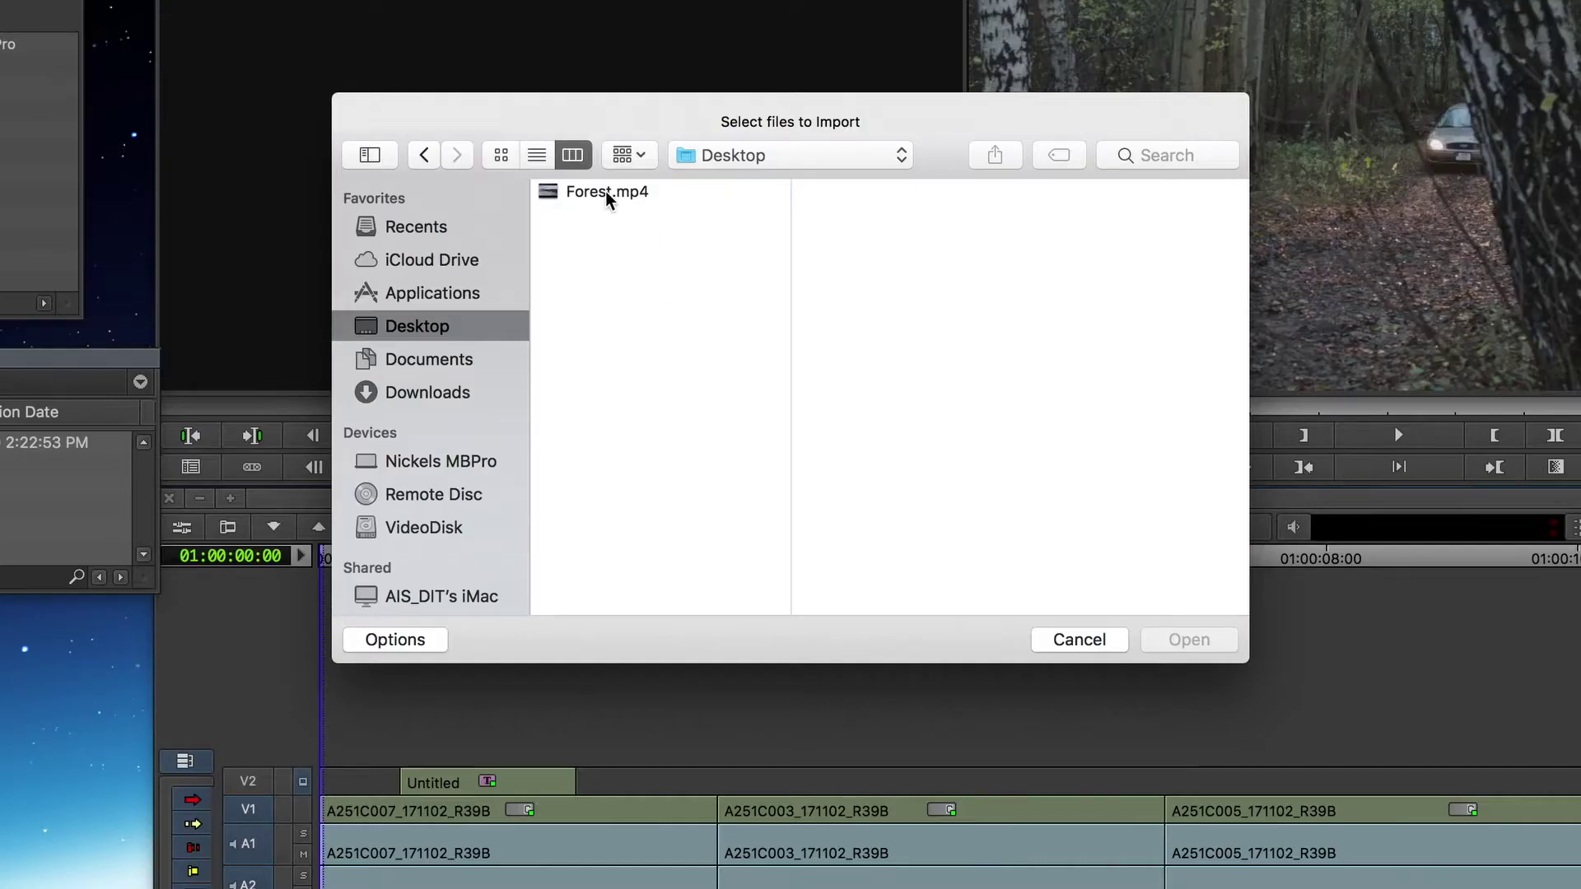
click(605, 191)
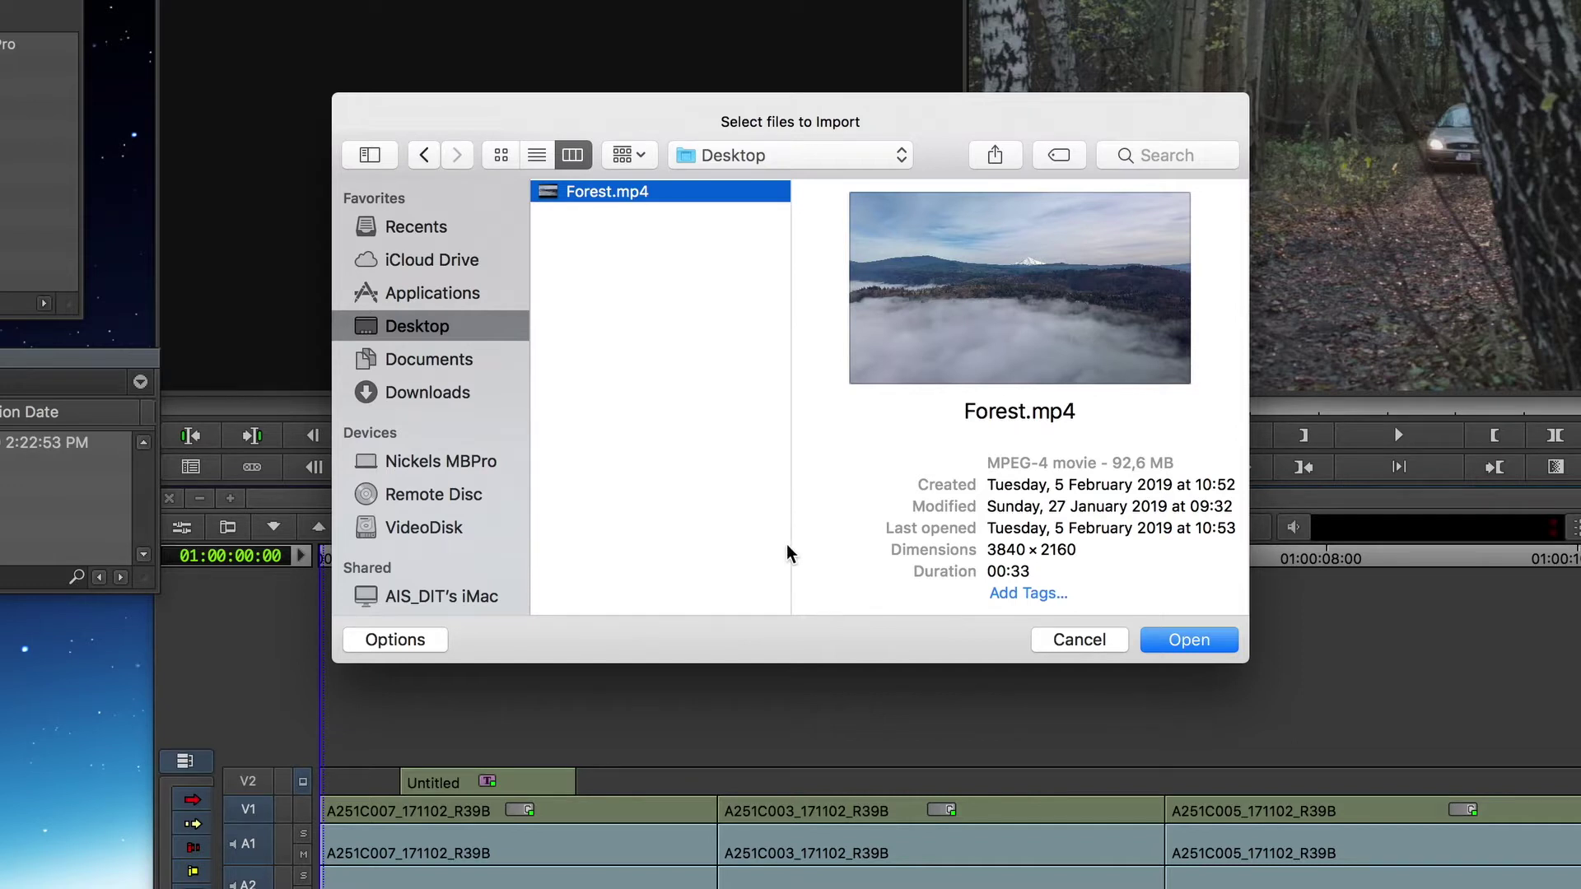
click(415, 649)
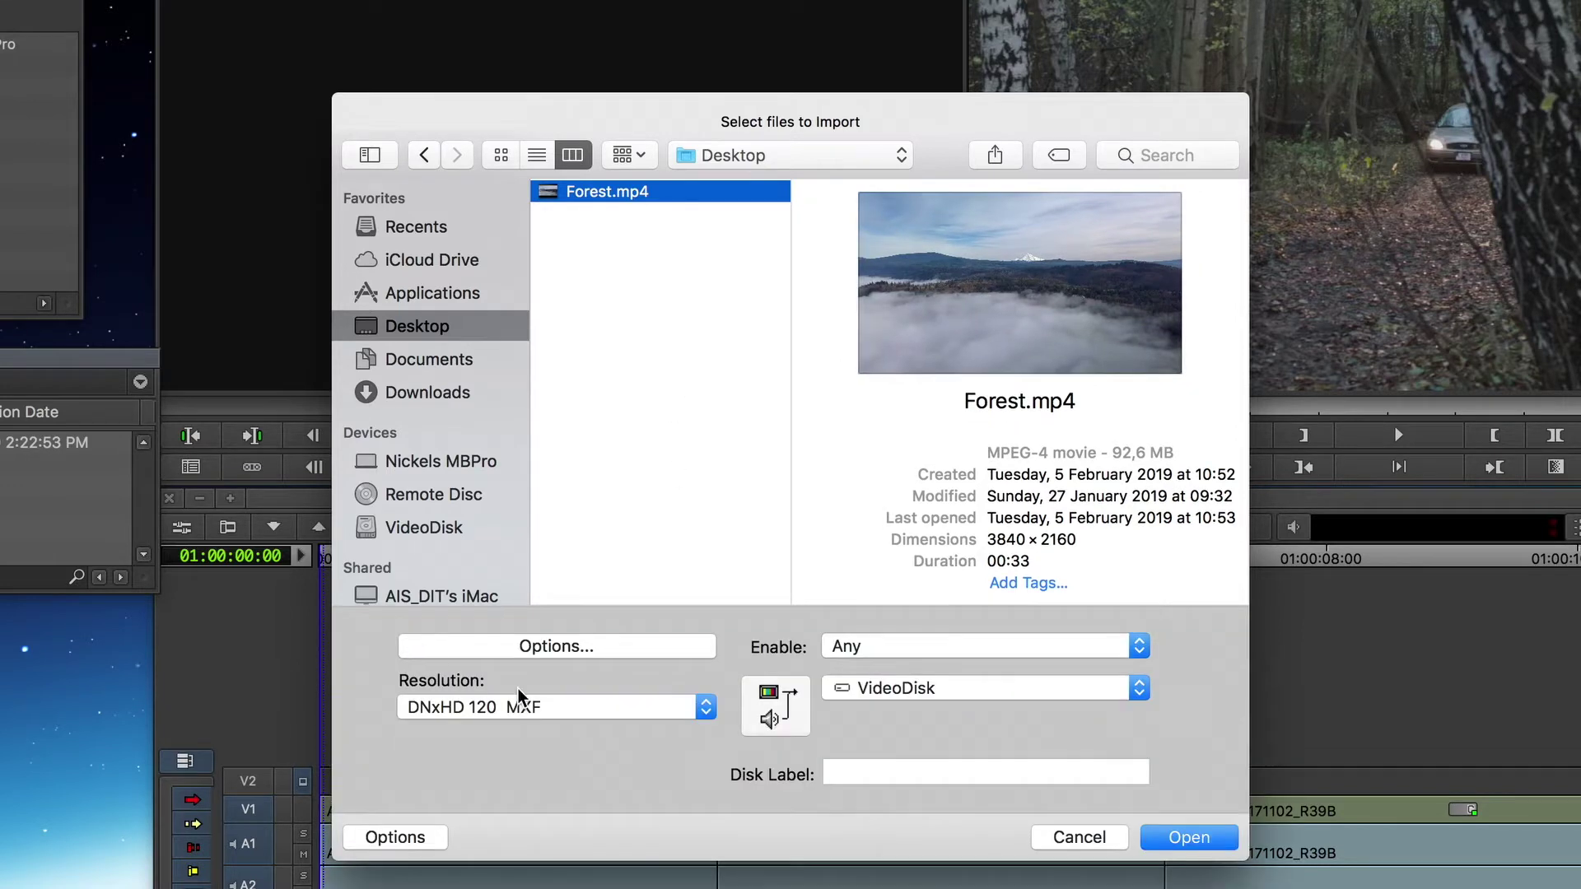
click(519, 714)
click(519, 661)
click(906, 690)
click(944, 510)
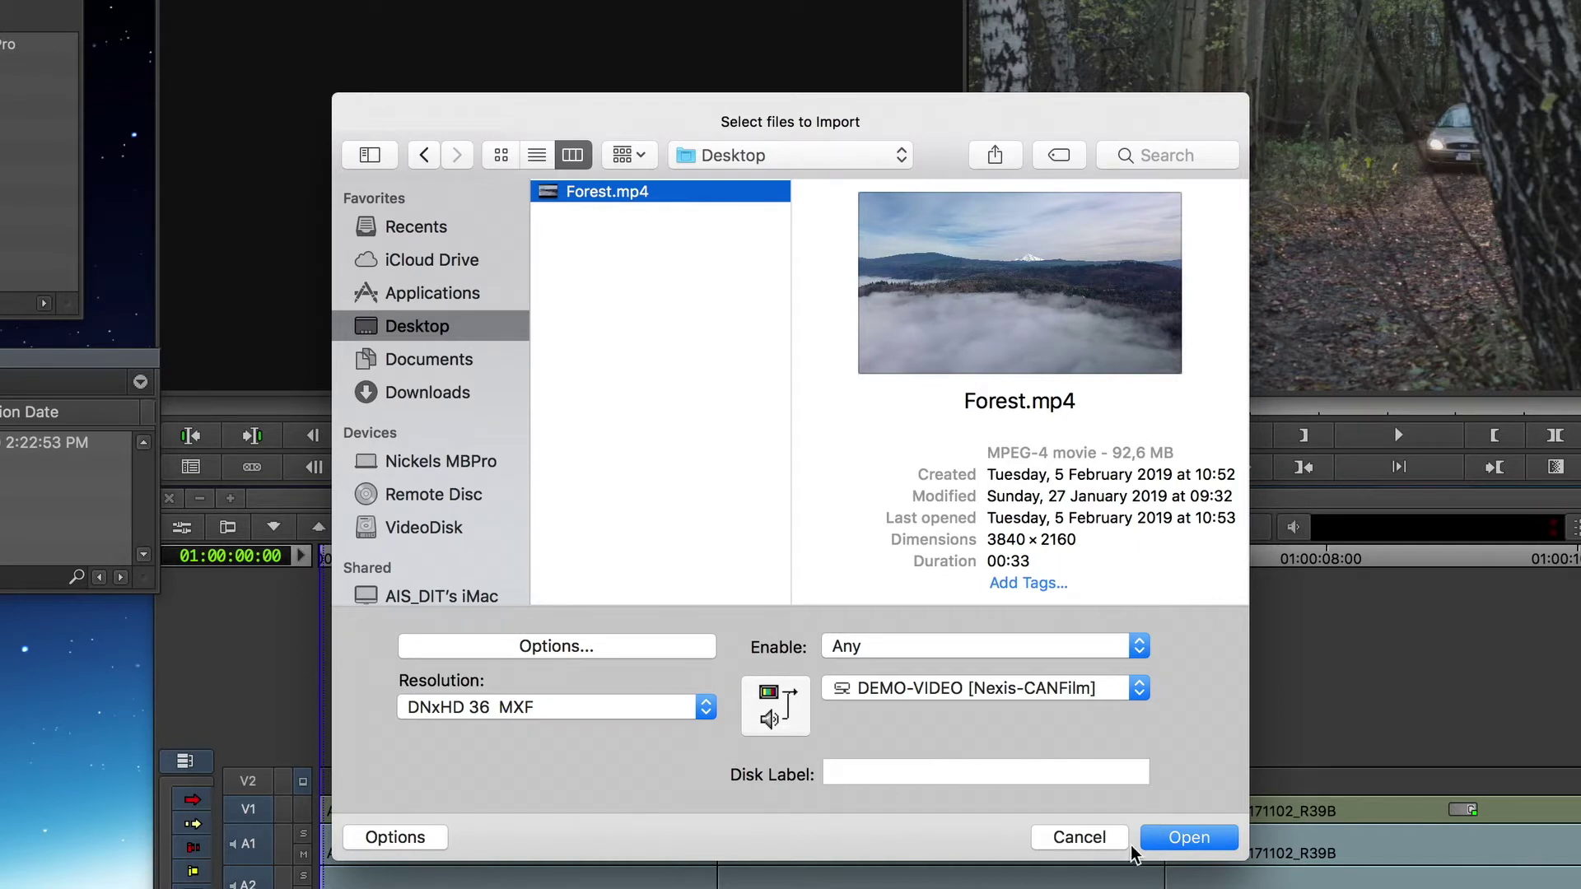
click(1187, 838)
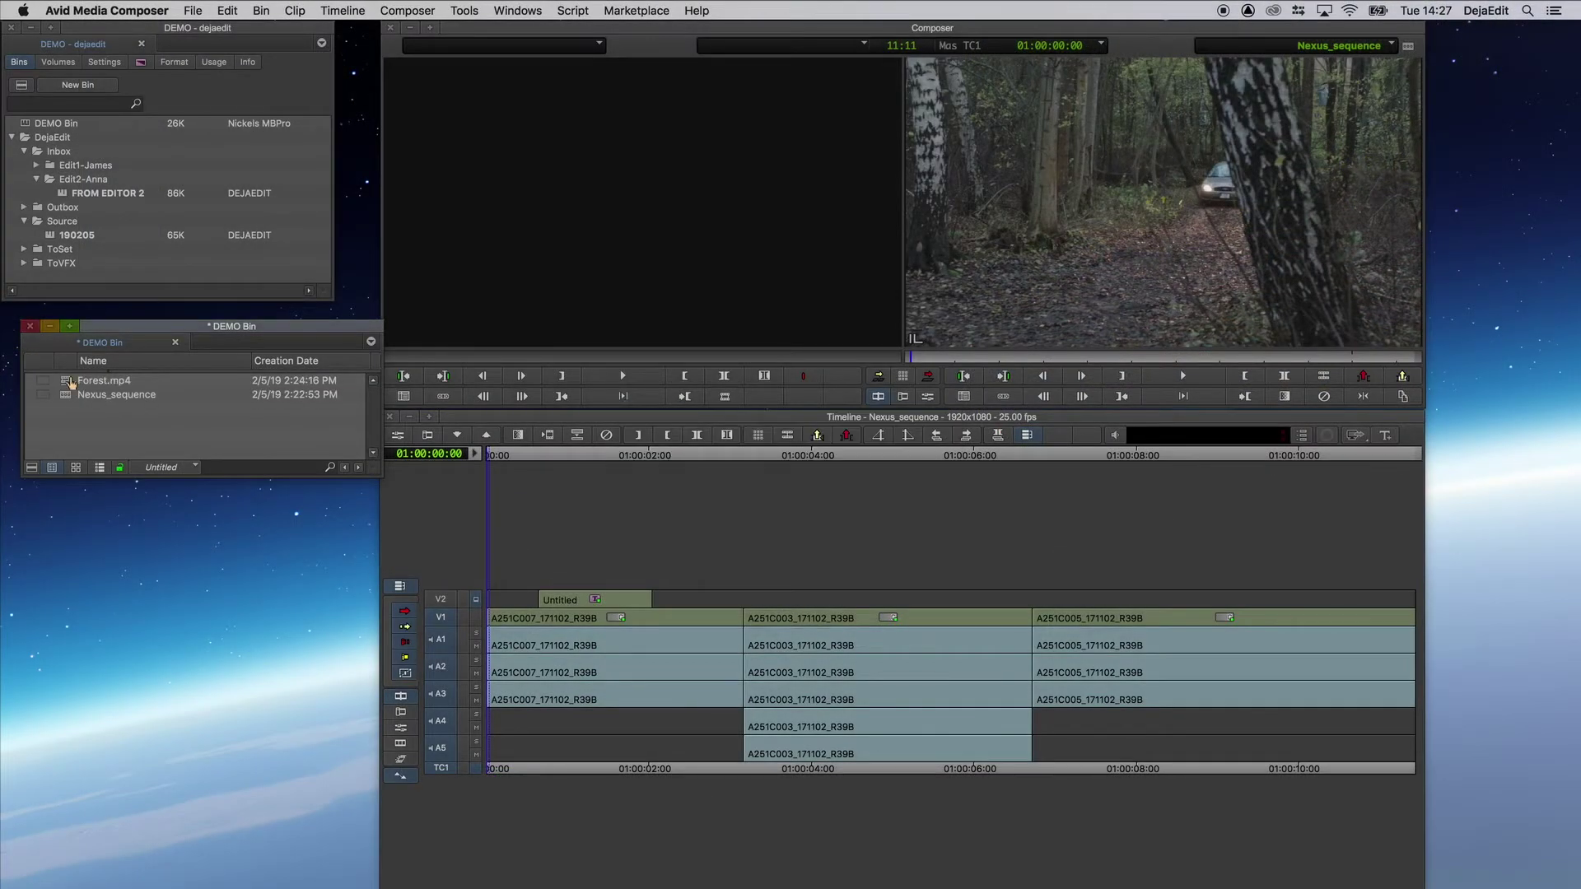
- Load Forest.mp4, mark a section about four seconds long and splice it into V1 at the start of Nexus_sequence
double_click(69, 381)
drag(470, 361, 856, 361)
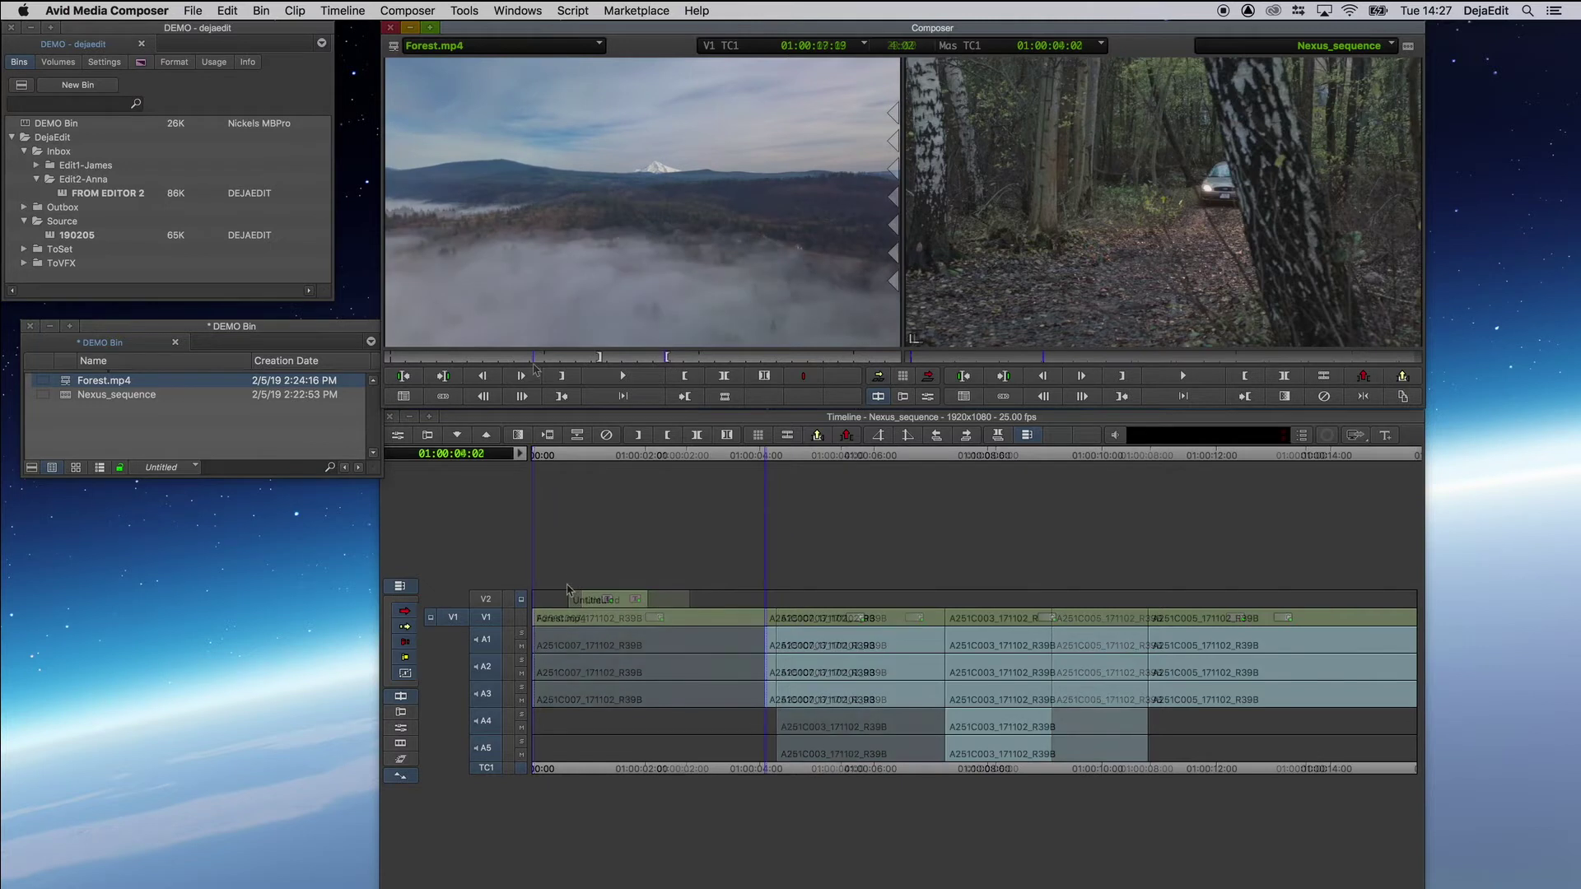
drag(566, 465, 511, 520)
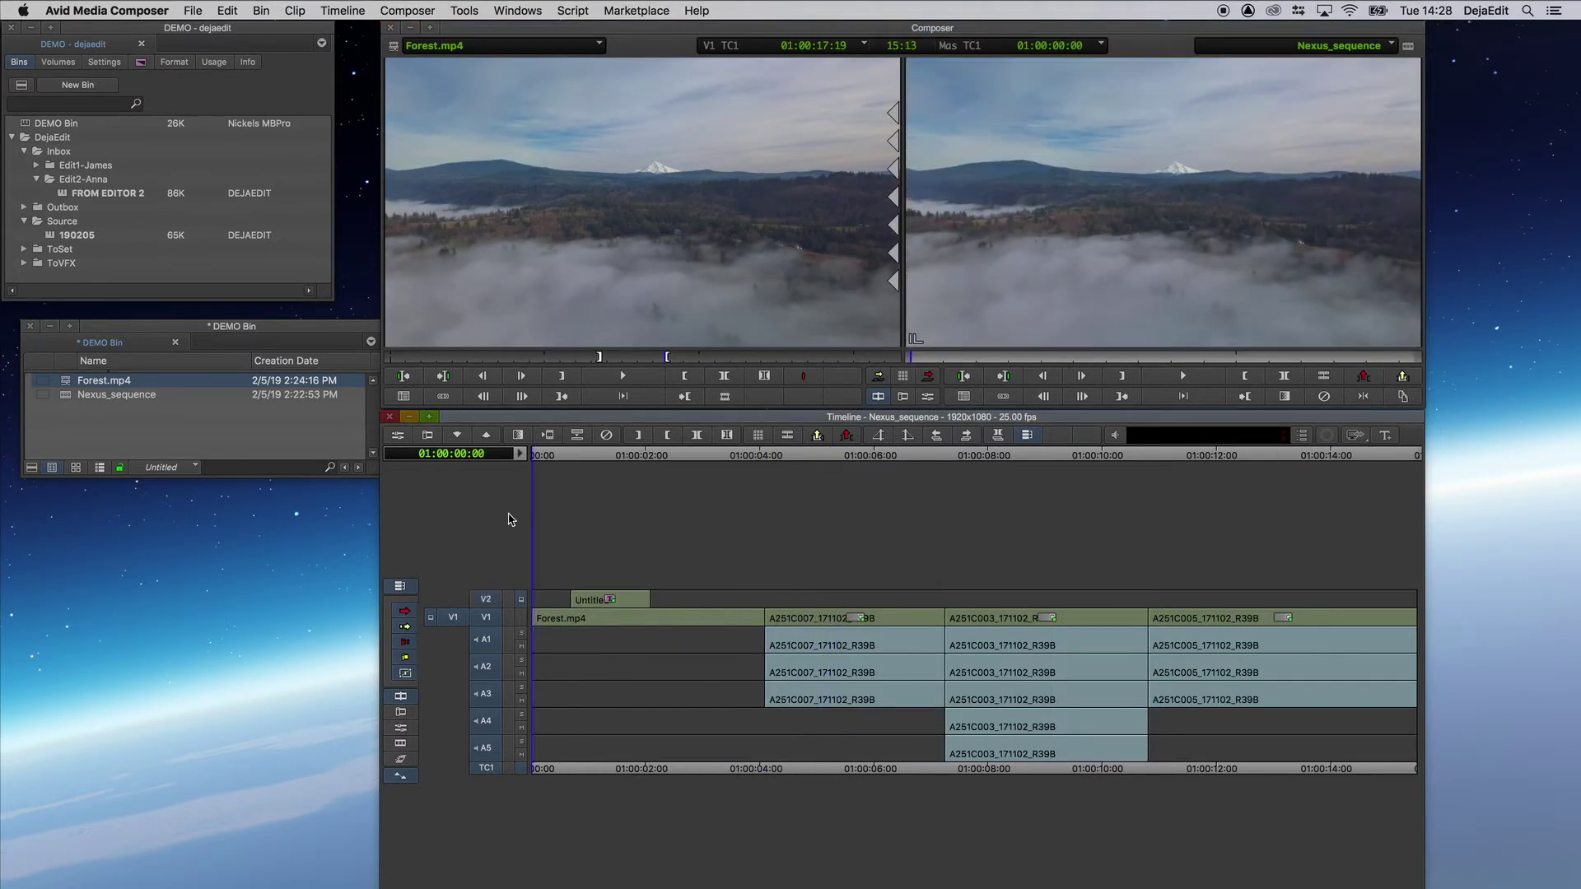
- Create a new bin in the DEMO project and copy the extended Nexus_sequence into it
click(128, 435)
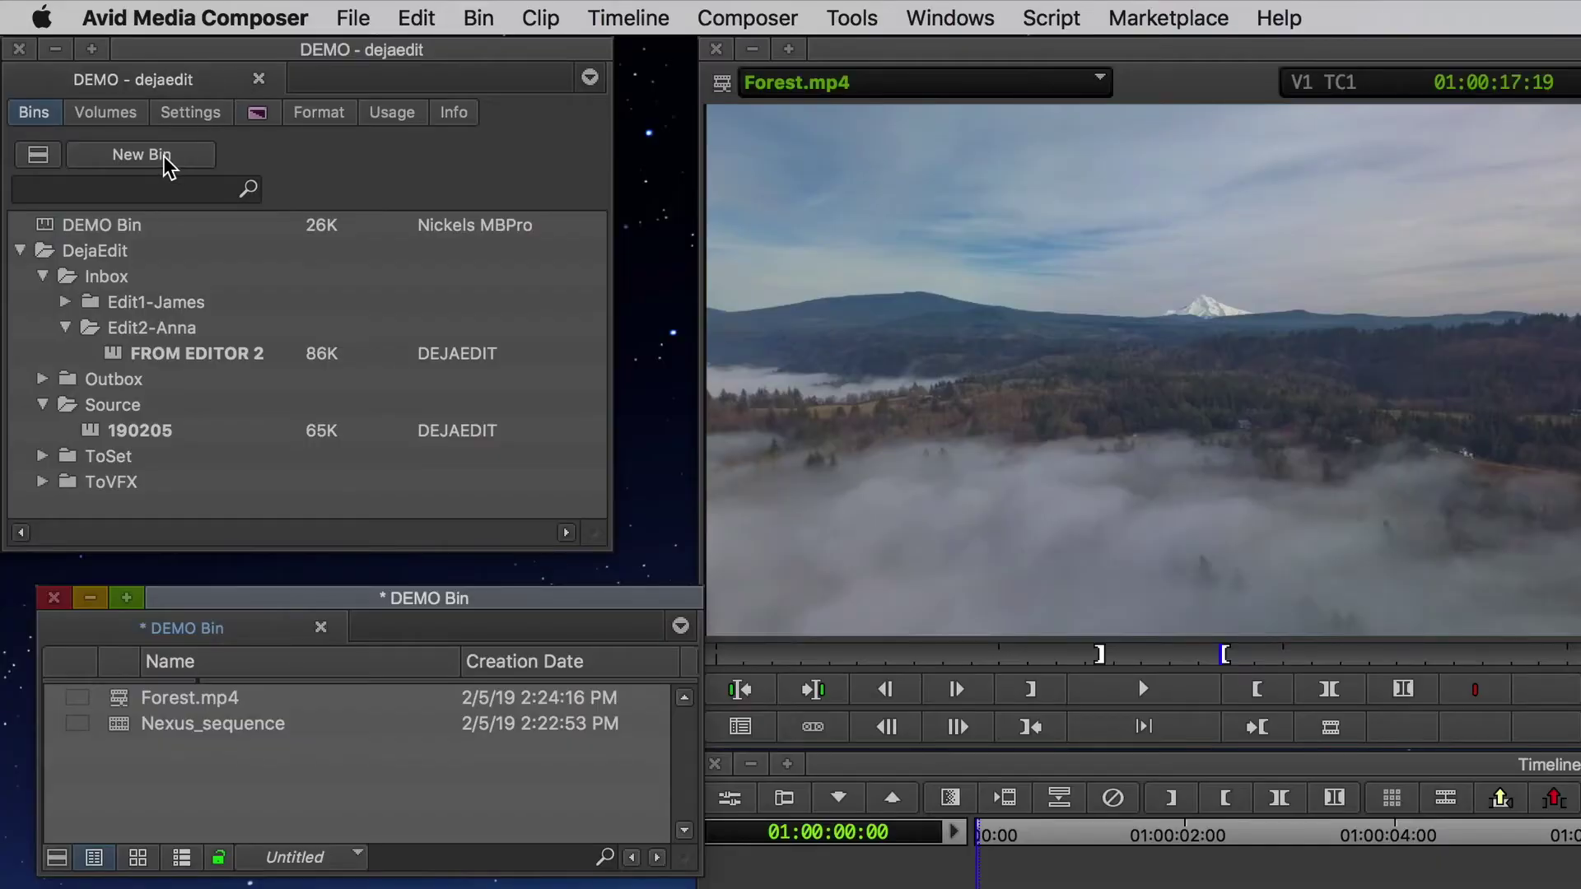
click(167, 165)
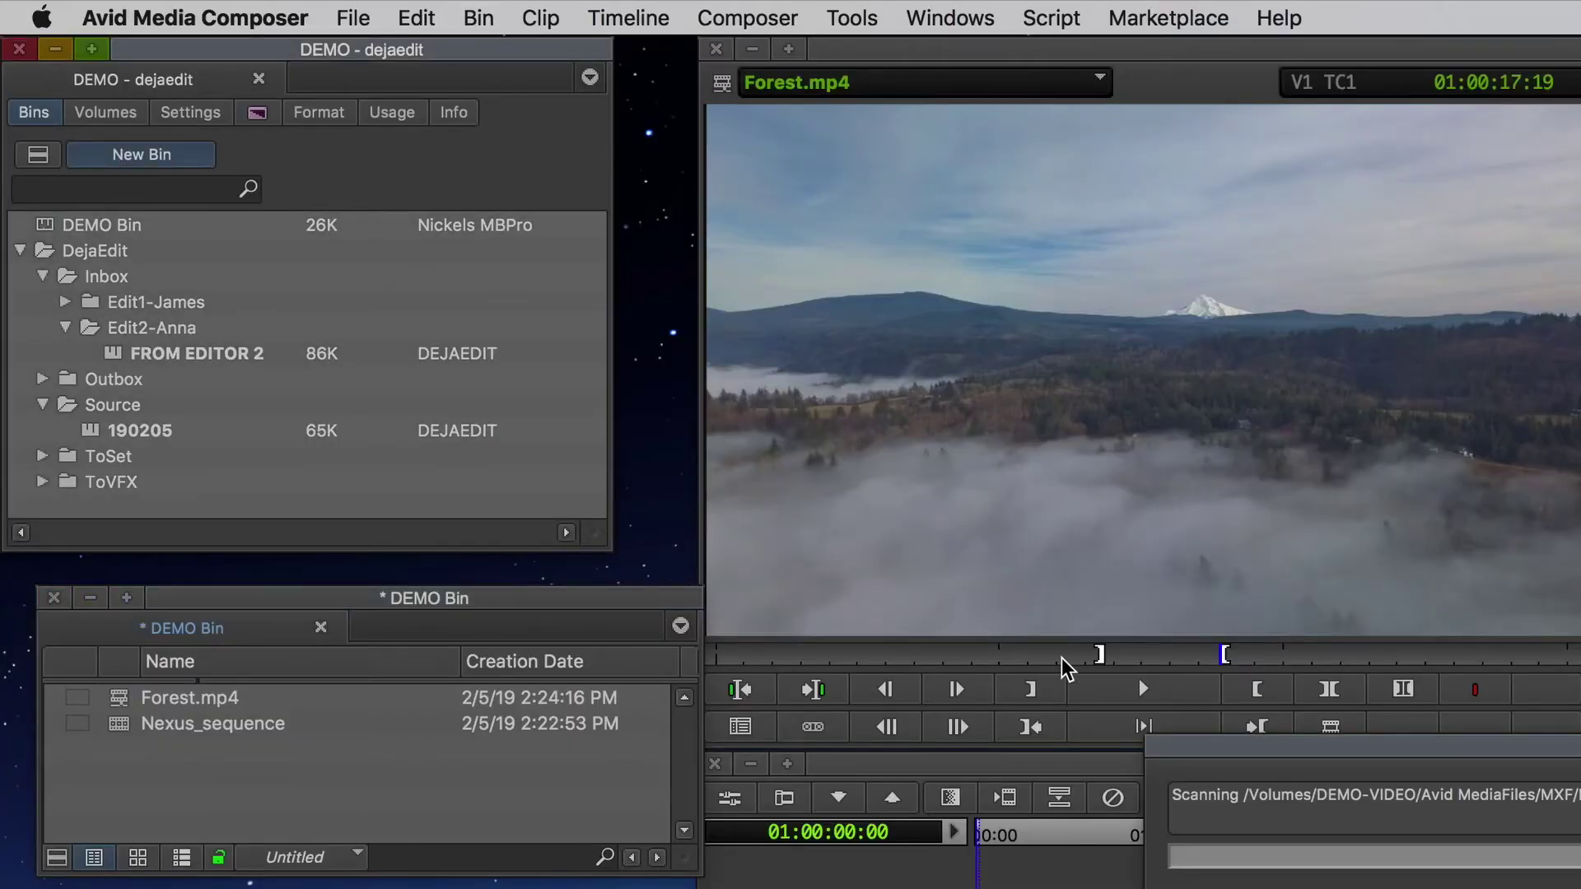
drag(120, 725, 771, 199)
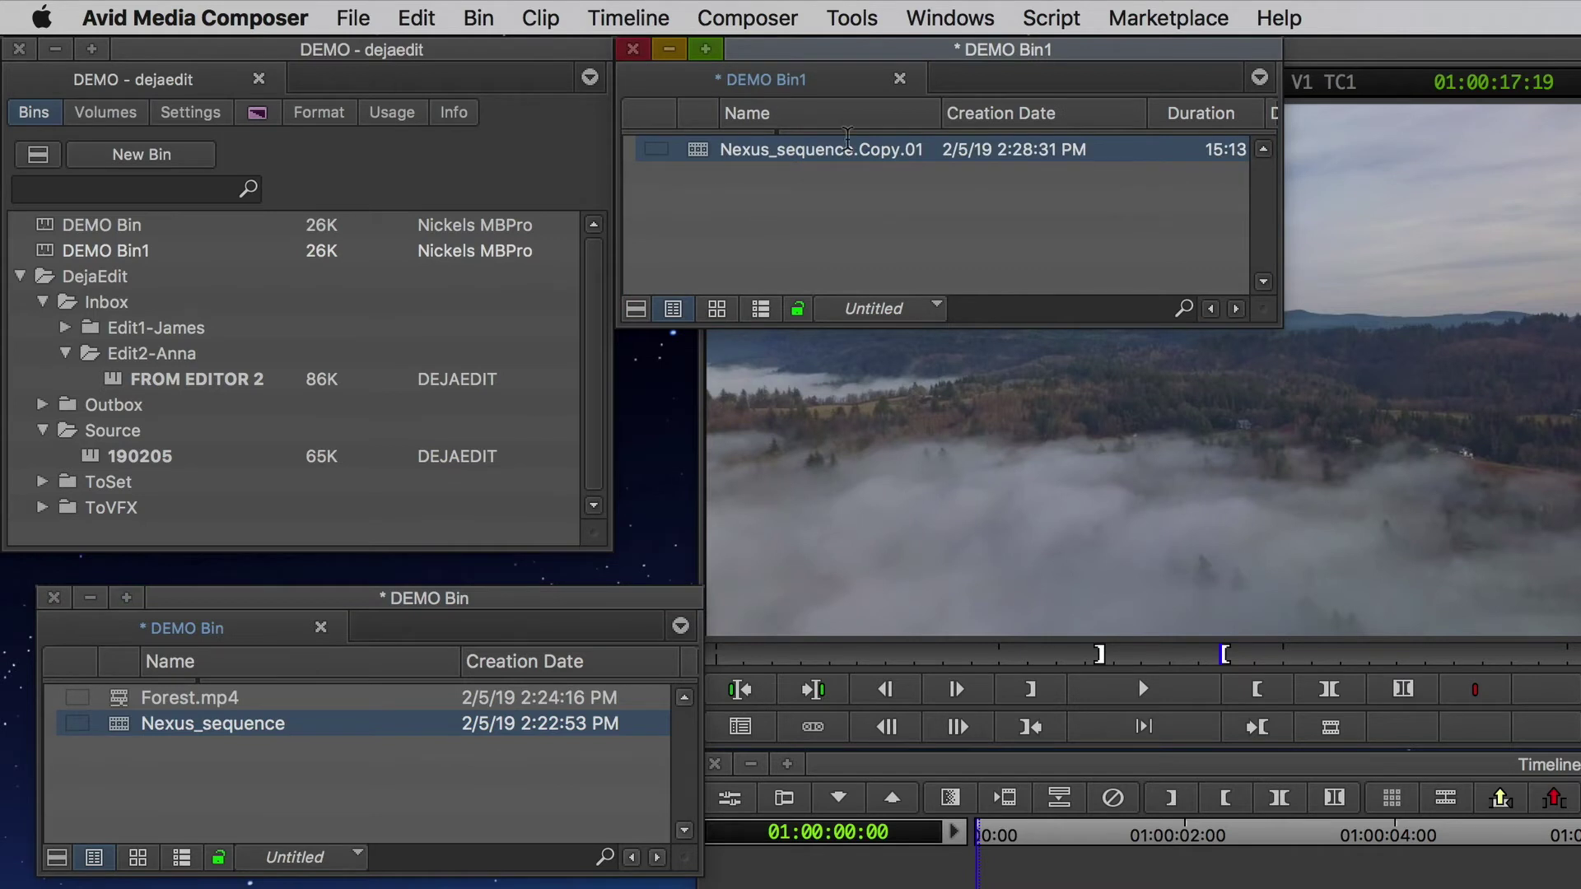
click(864, 152)
click(858, 152)
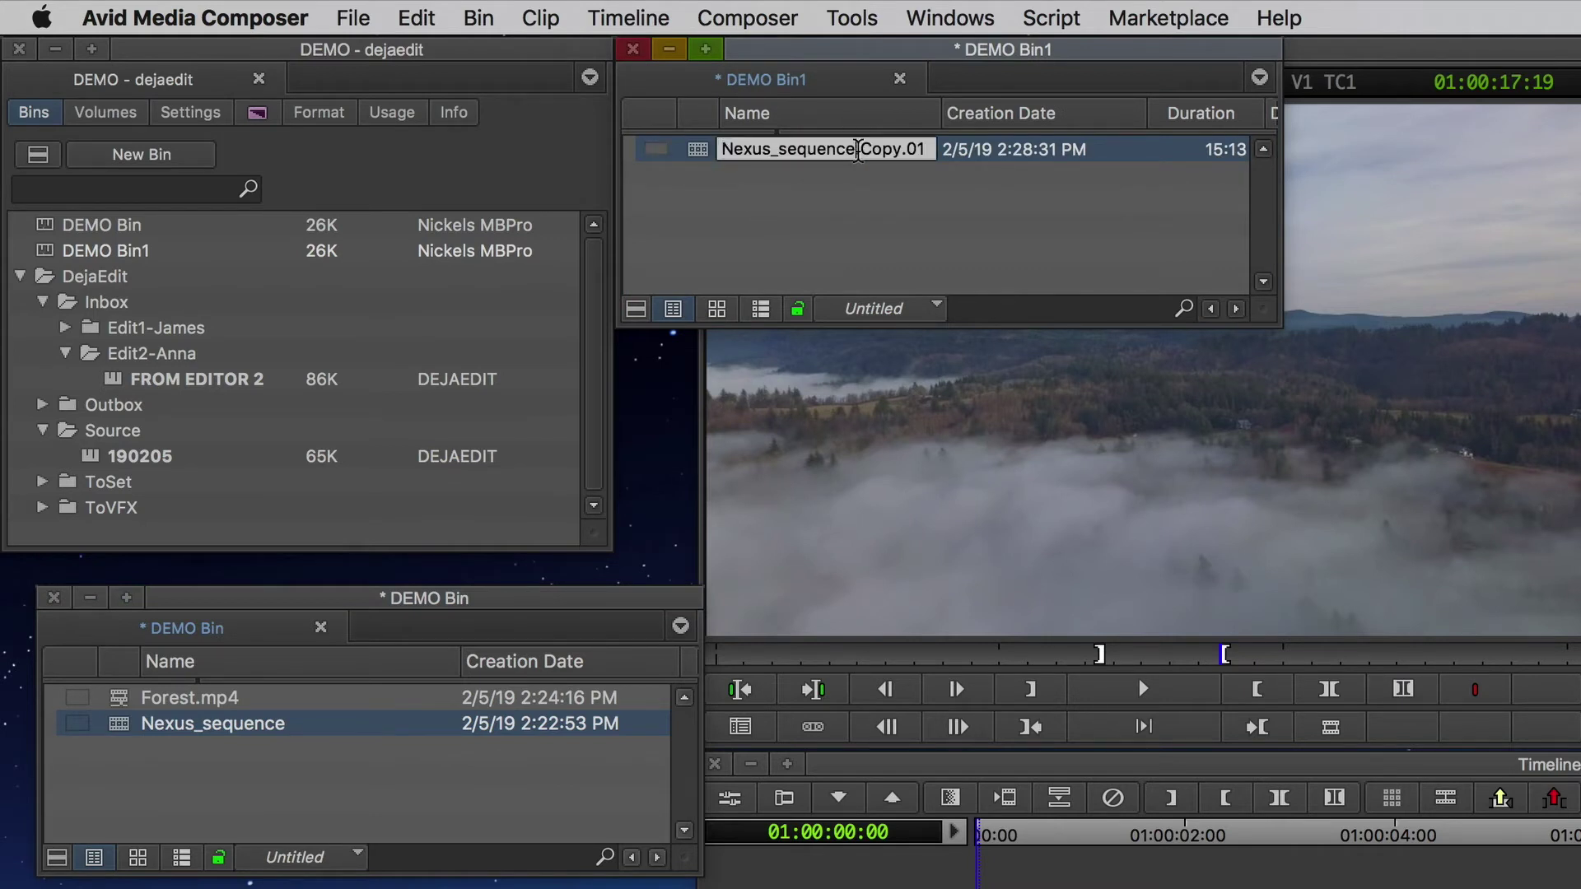
click(859, 247)
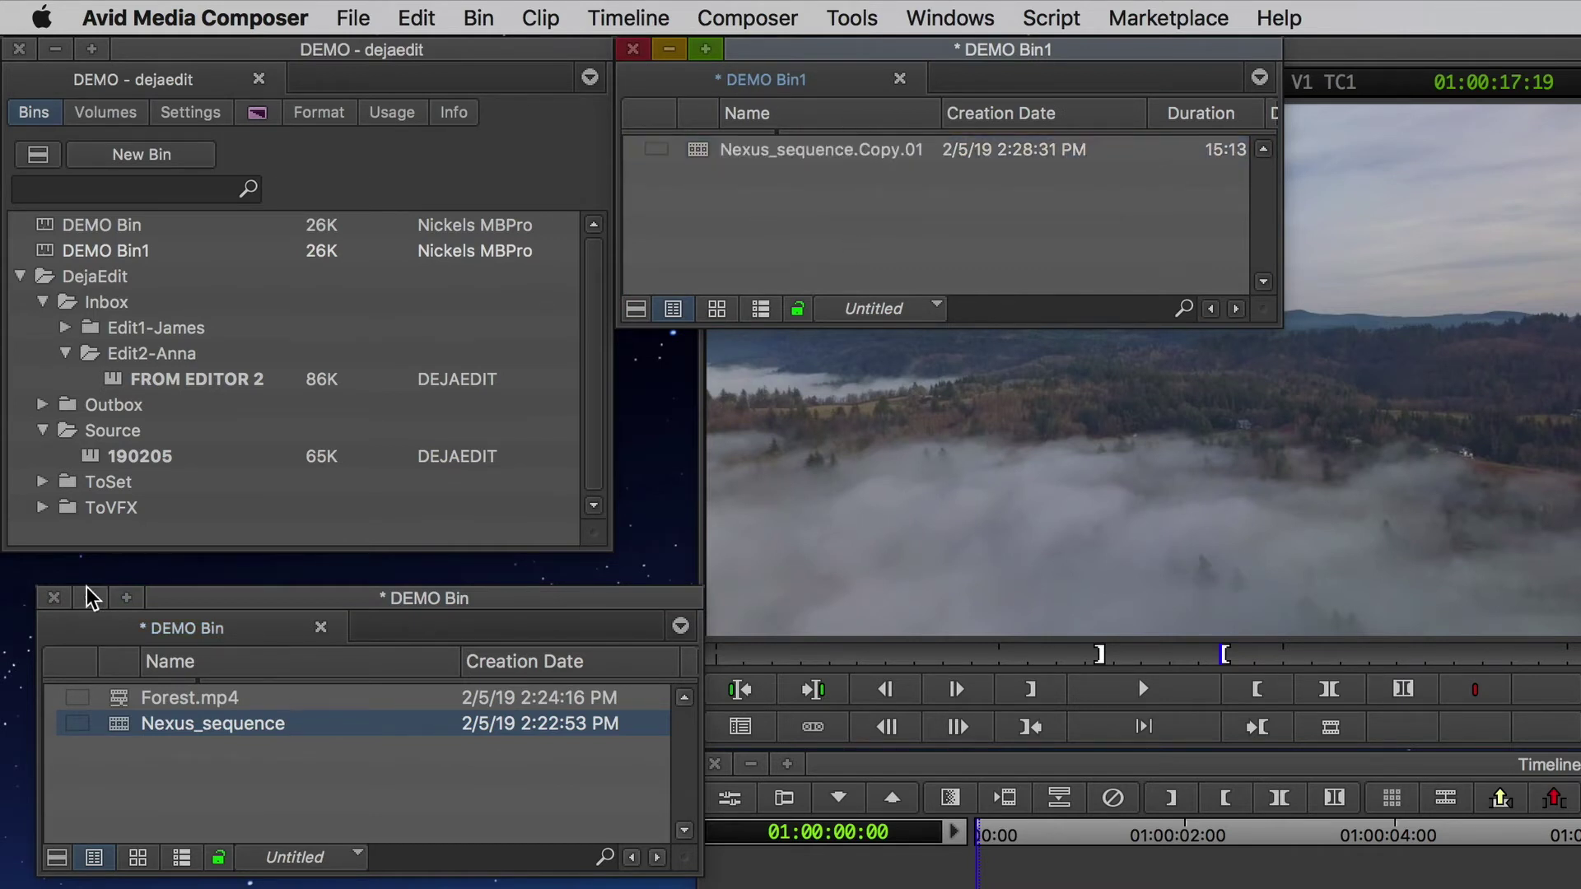
- Close DEMO Bin, rename DEMO Bin1 as FROM NEXUS and move it into the Outbox folder
click(53, 604)
click(53, 599)
click(162, 251)
key(BackSpace)
key(BackSpace)
key(BackSpace)
key(BackSpace)
key(BackSpace)
key(BackSpace)
key(BackSpace)
key(BackSpace)
key(BackSpace)
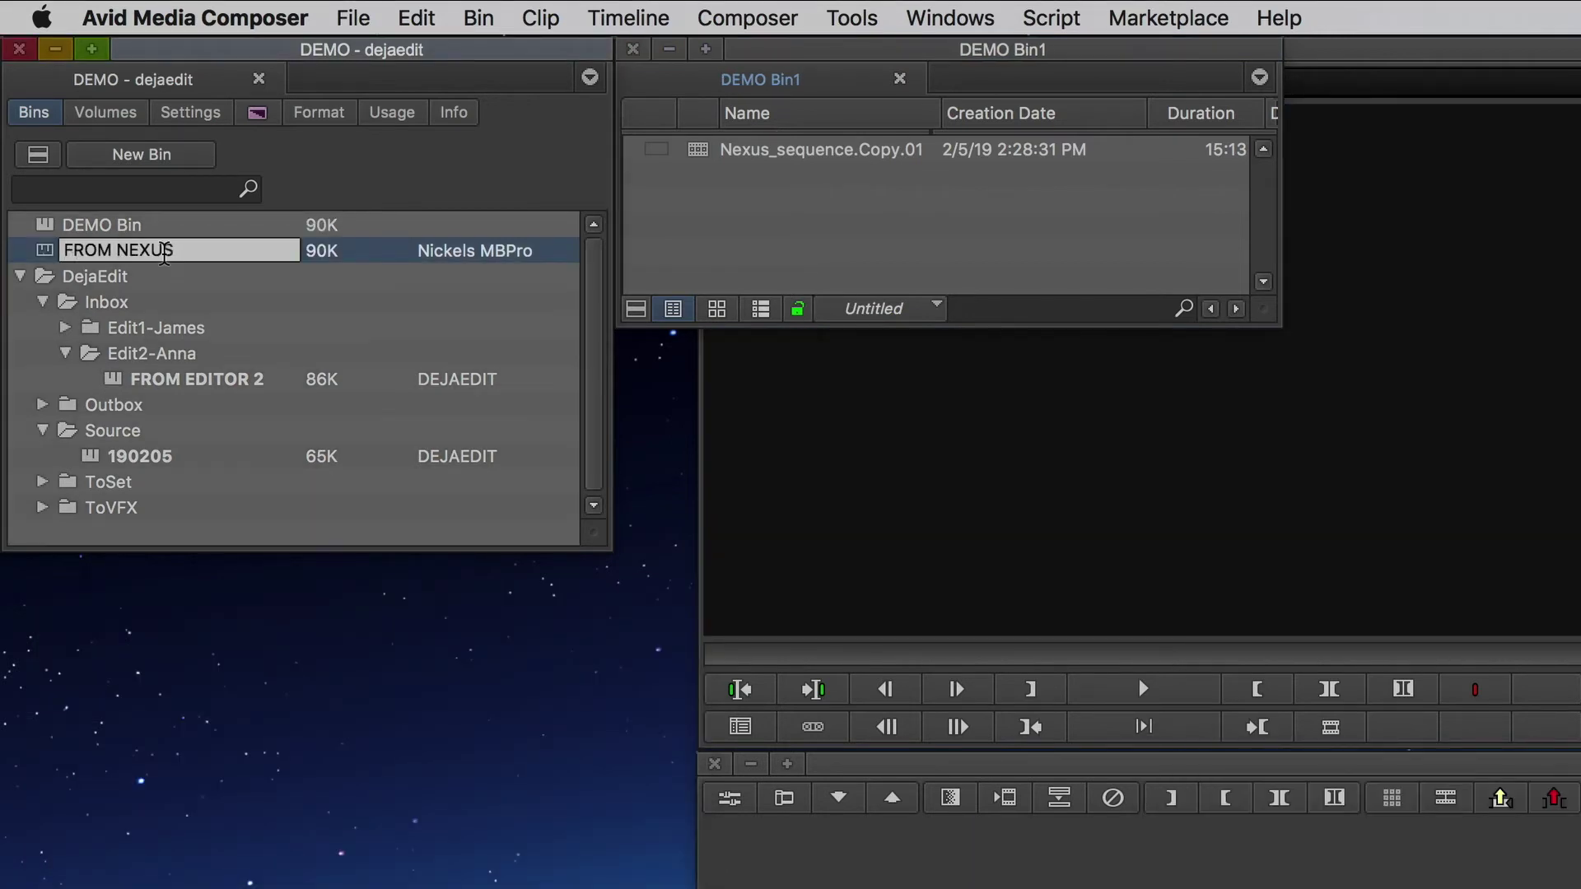
key(Return)
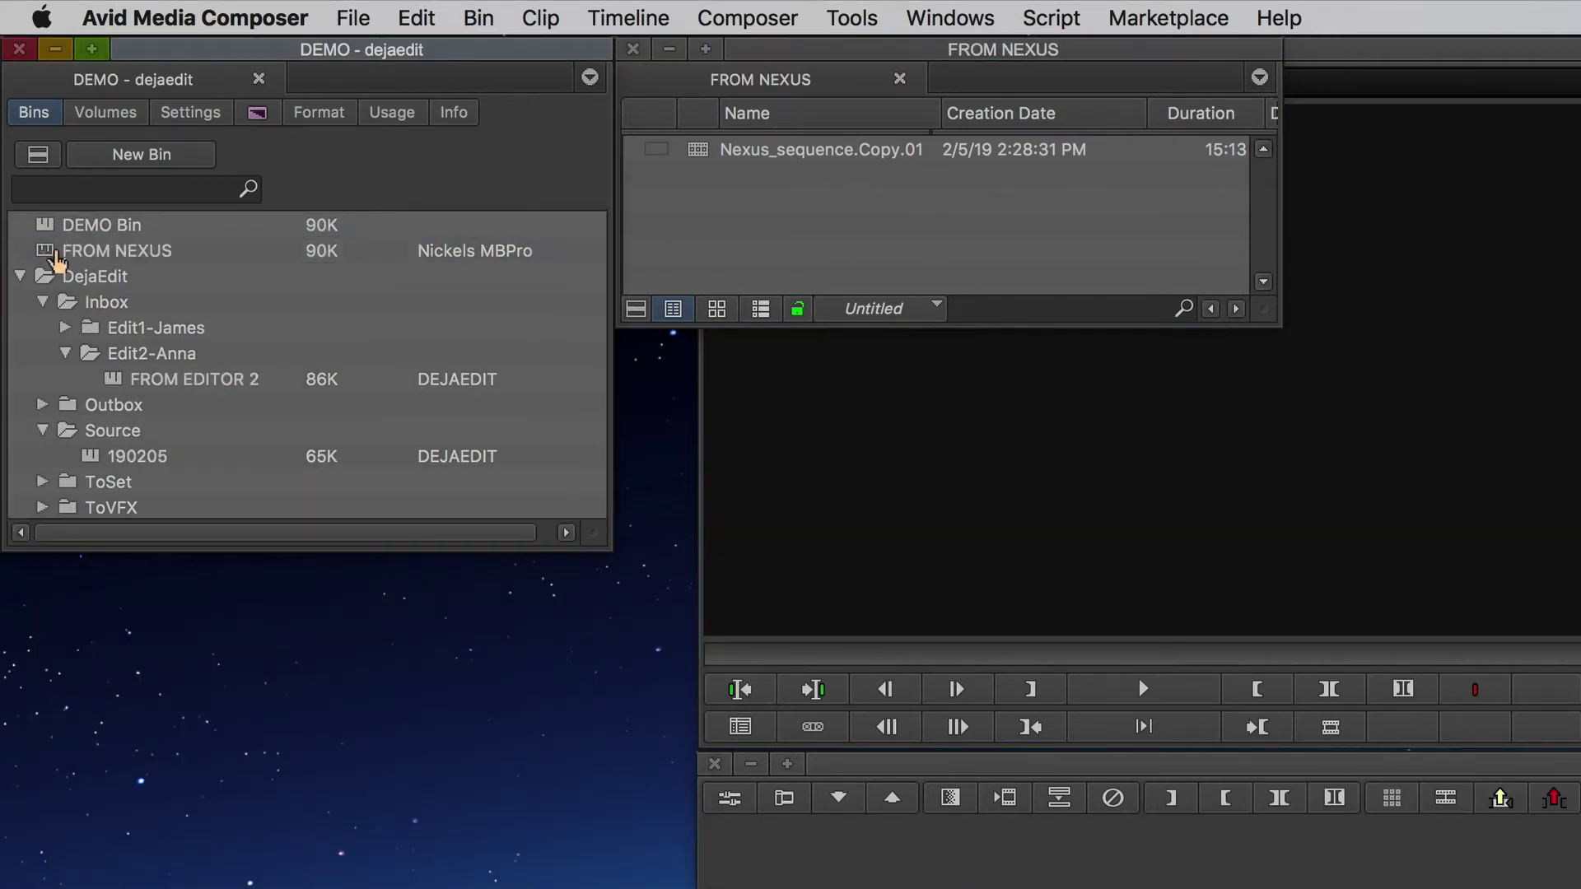
drag(45, 259, 131, 406)
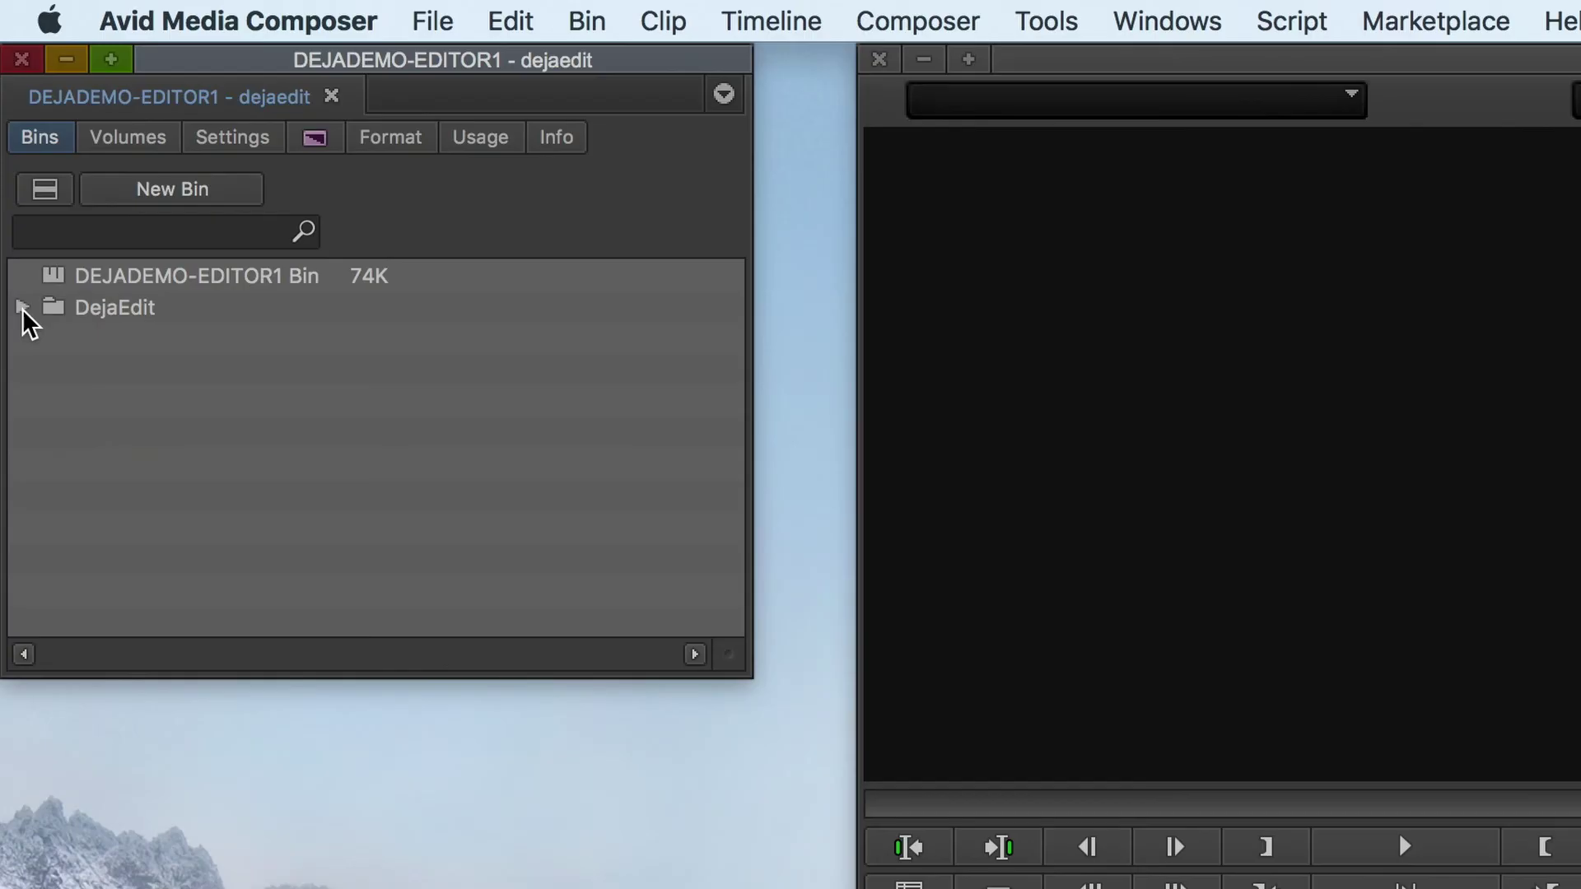
- In the DEJADEMO-EDITOR1 project, open the FROM NEXUS bin from the NEXIS-Posthouse folder of the DejaEdit Inbox
click(23, 307)
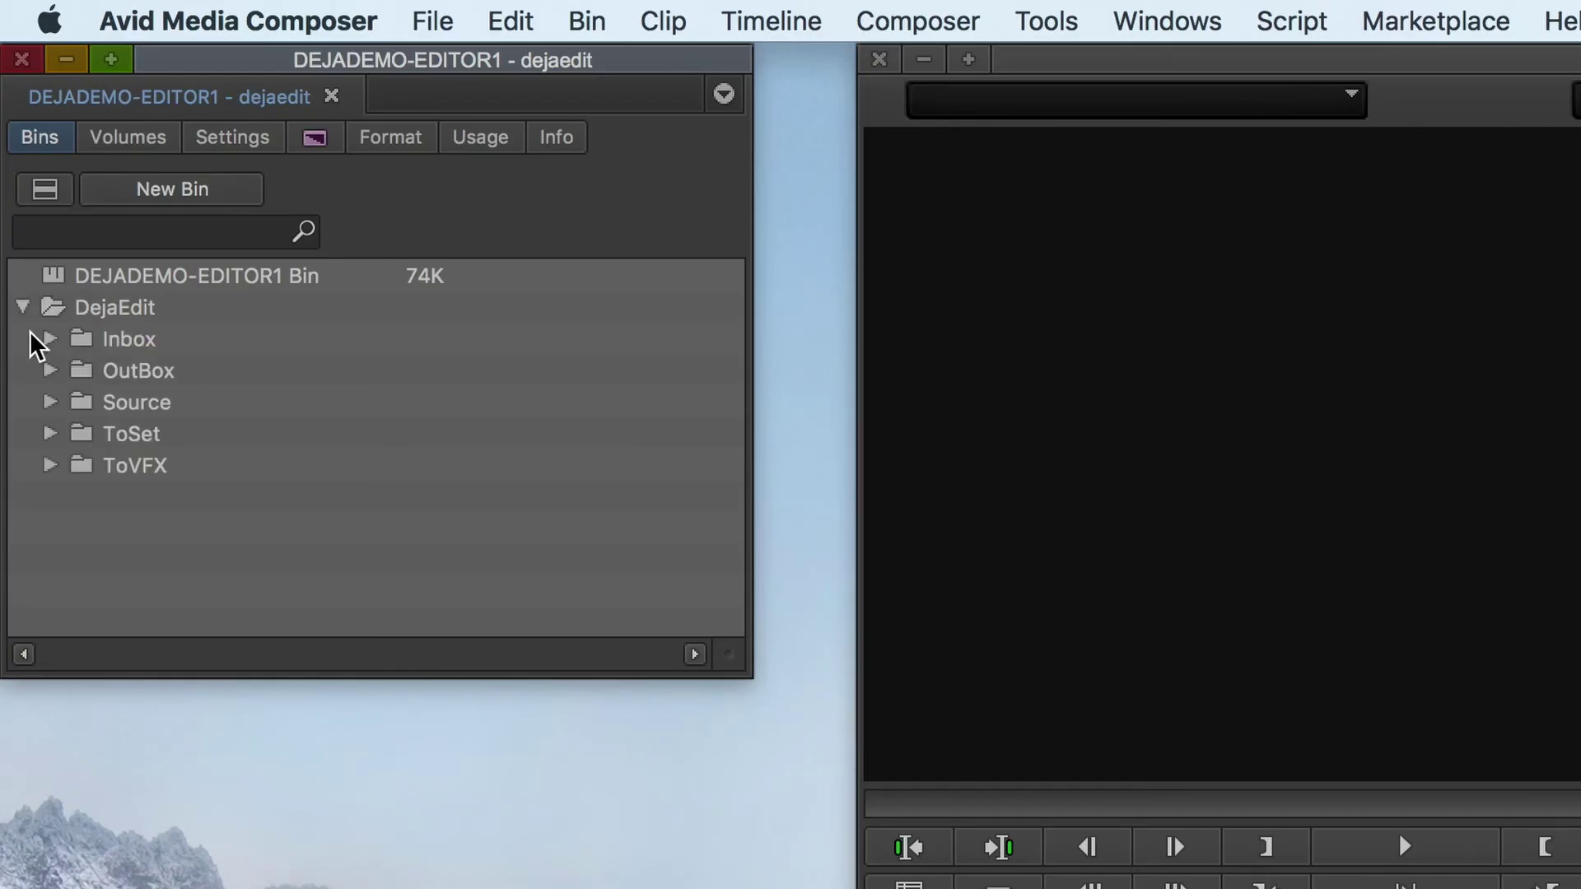
click(47, 339)
click(79, 402)
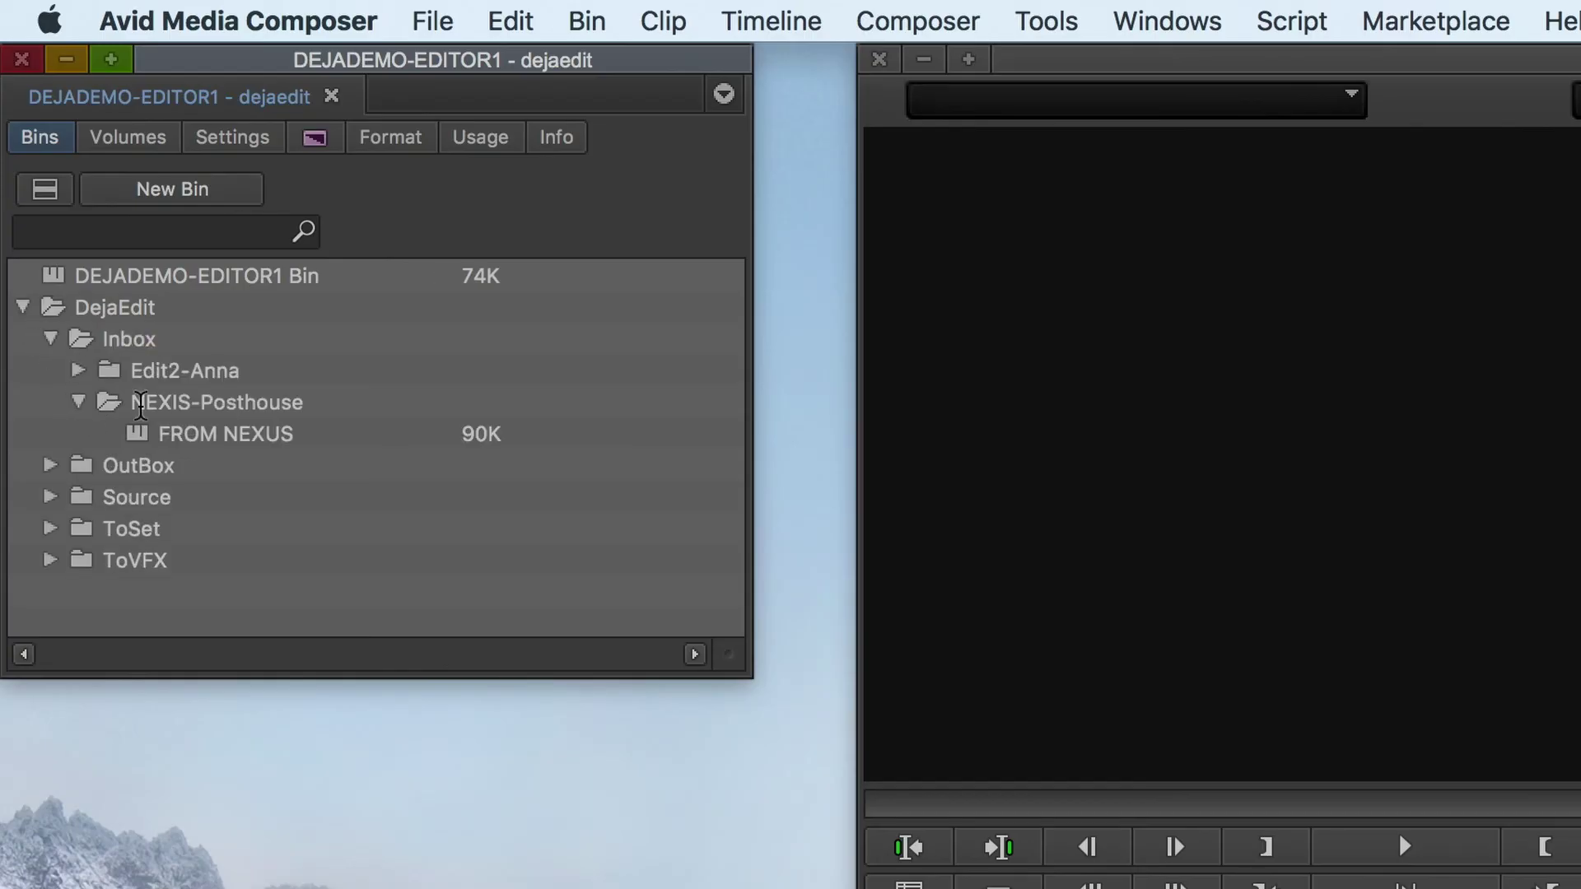
double_click(136, 437)
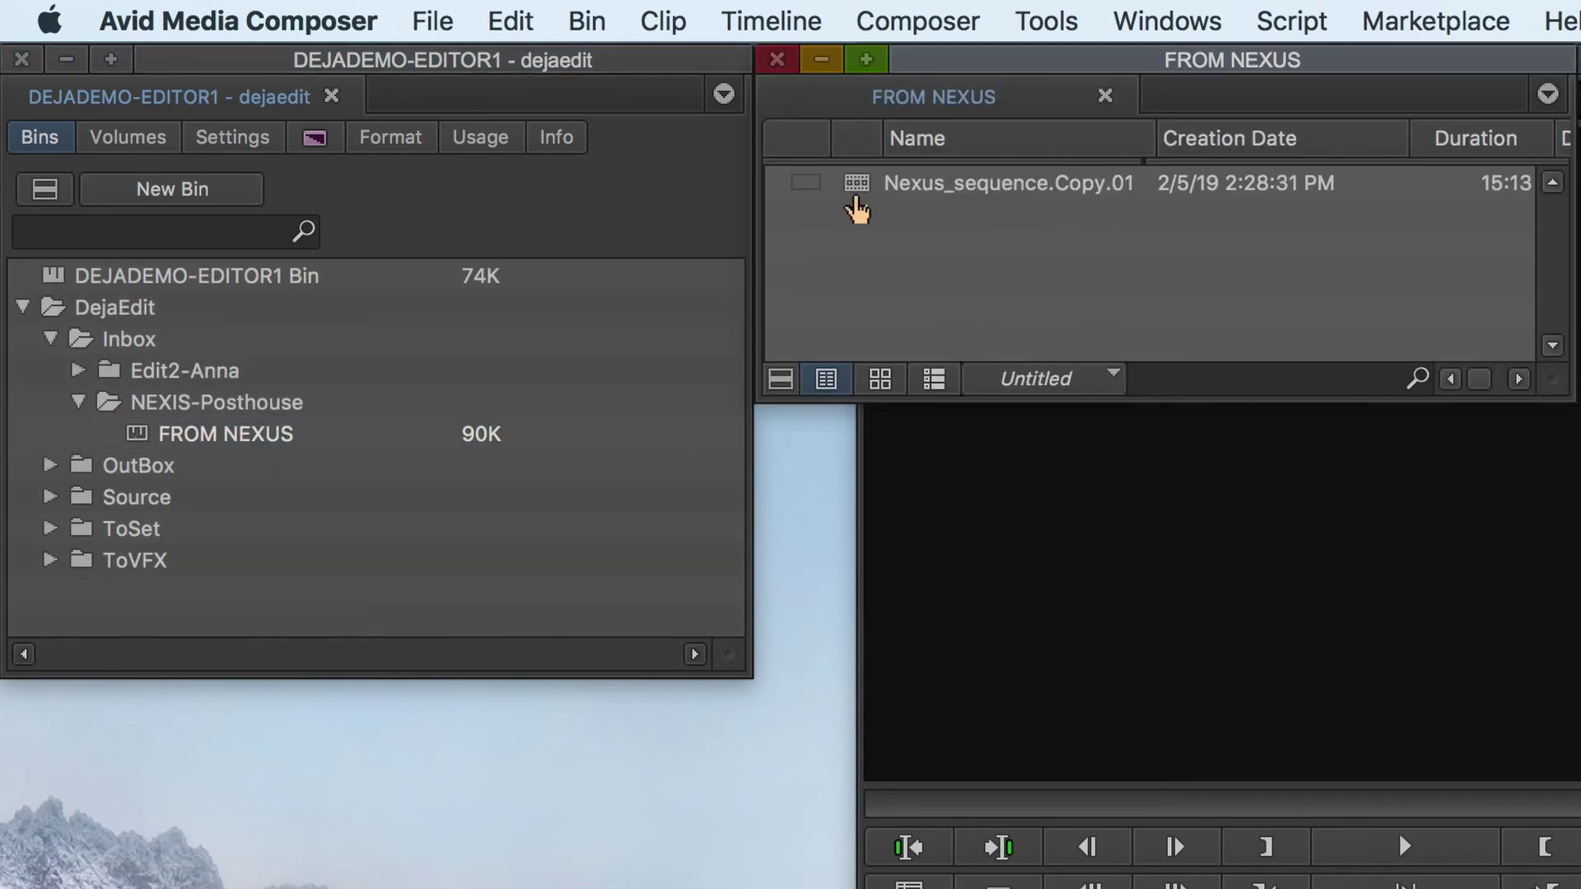
- Load Nexus_sequence.Copy.01 and scrub through its opening to check the Forest.mp4 shot and the title
click(855, 191)
double_click(857, 189)
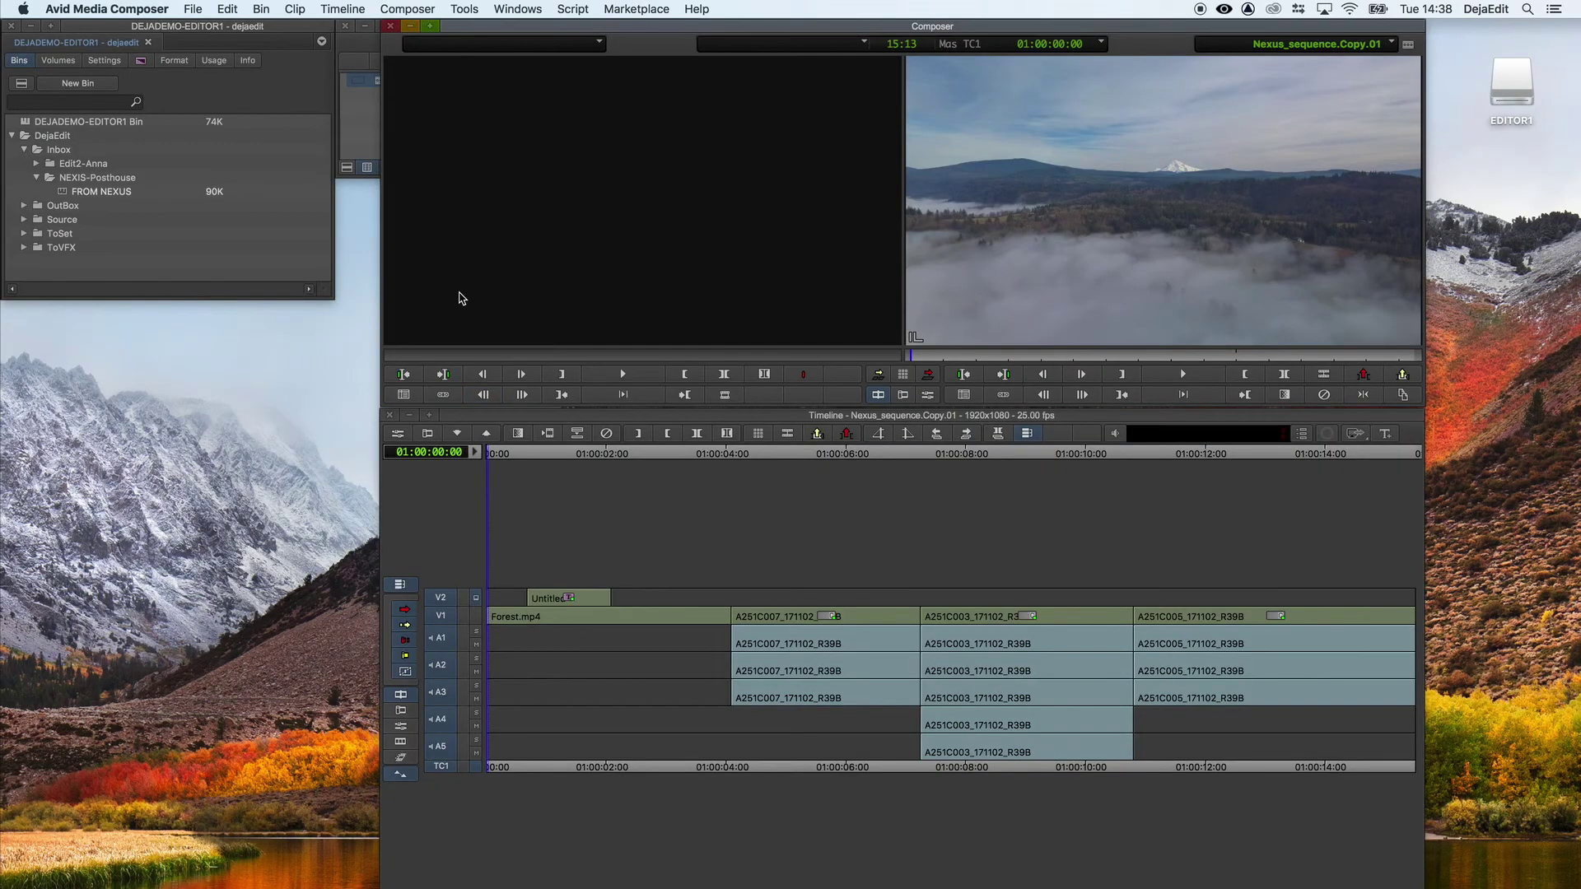
mouse_move(500, 452)
mouse_down()
mouse_move(883, 478)
mouse_move(482, 475)
mouse_up()
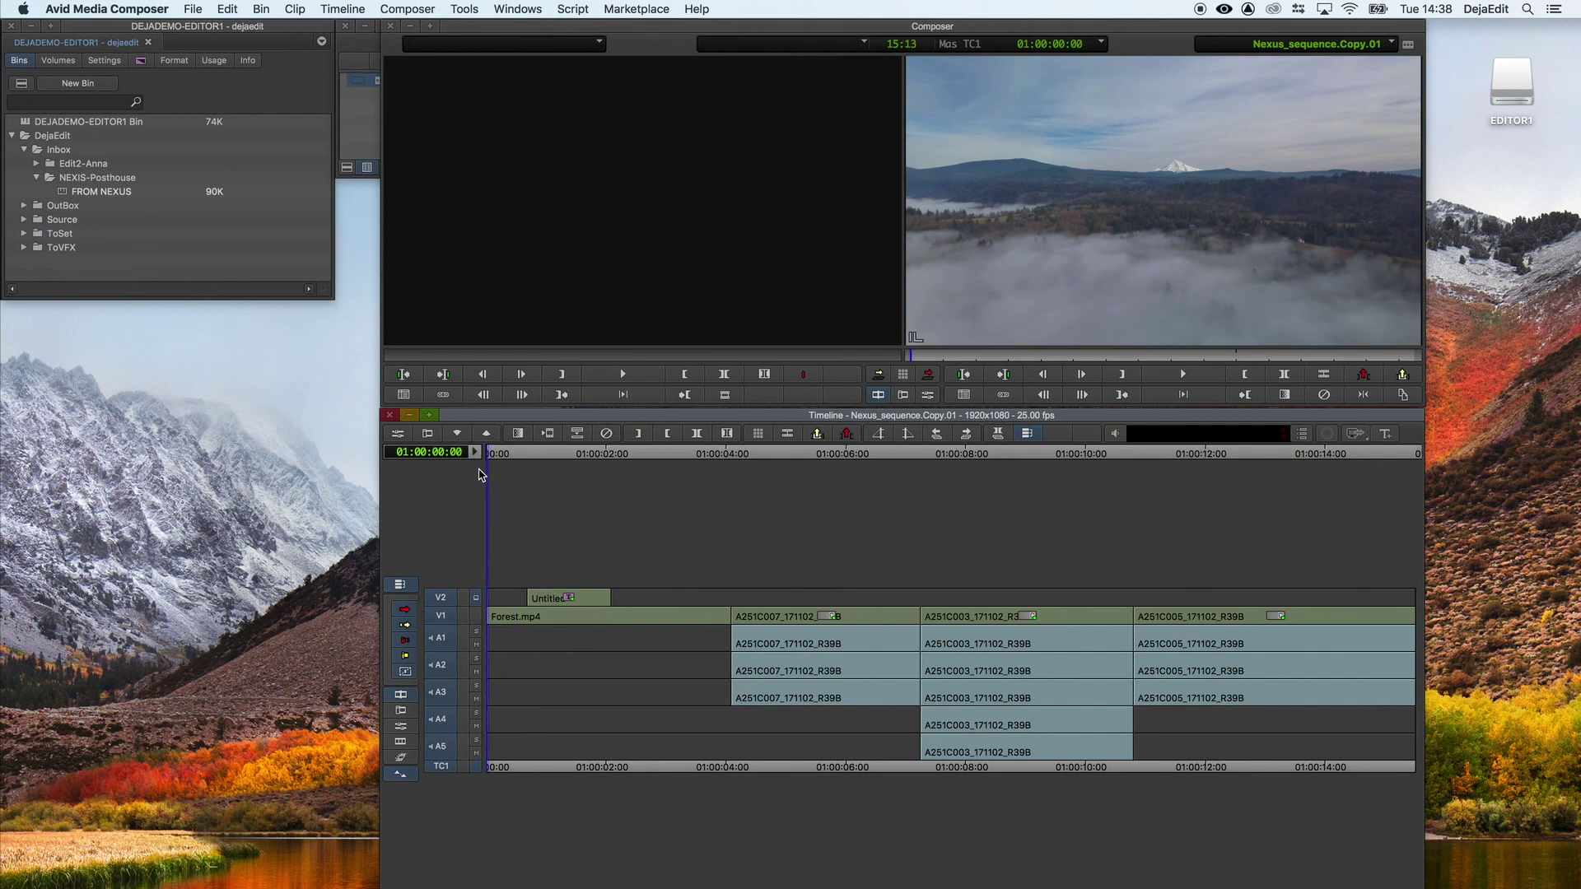
drag(490, 457, 554, 461)
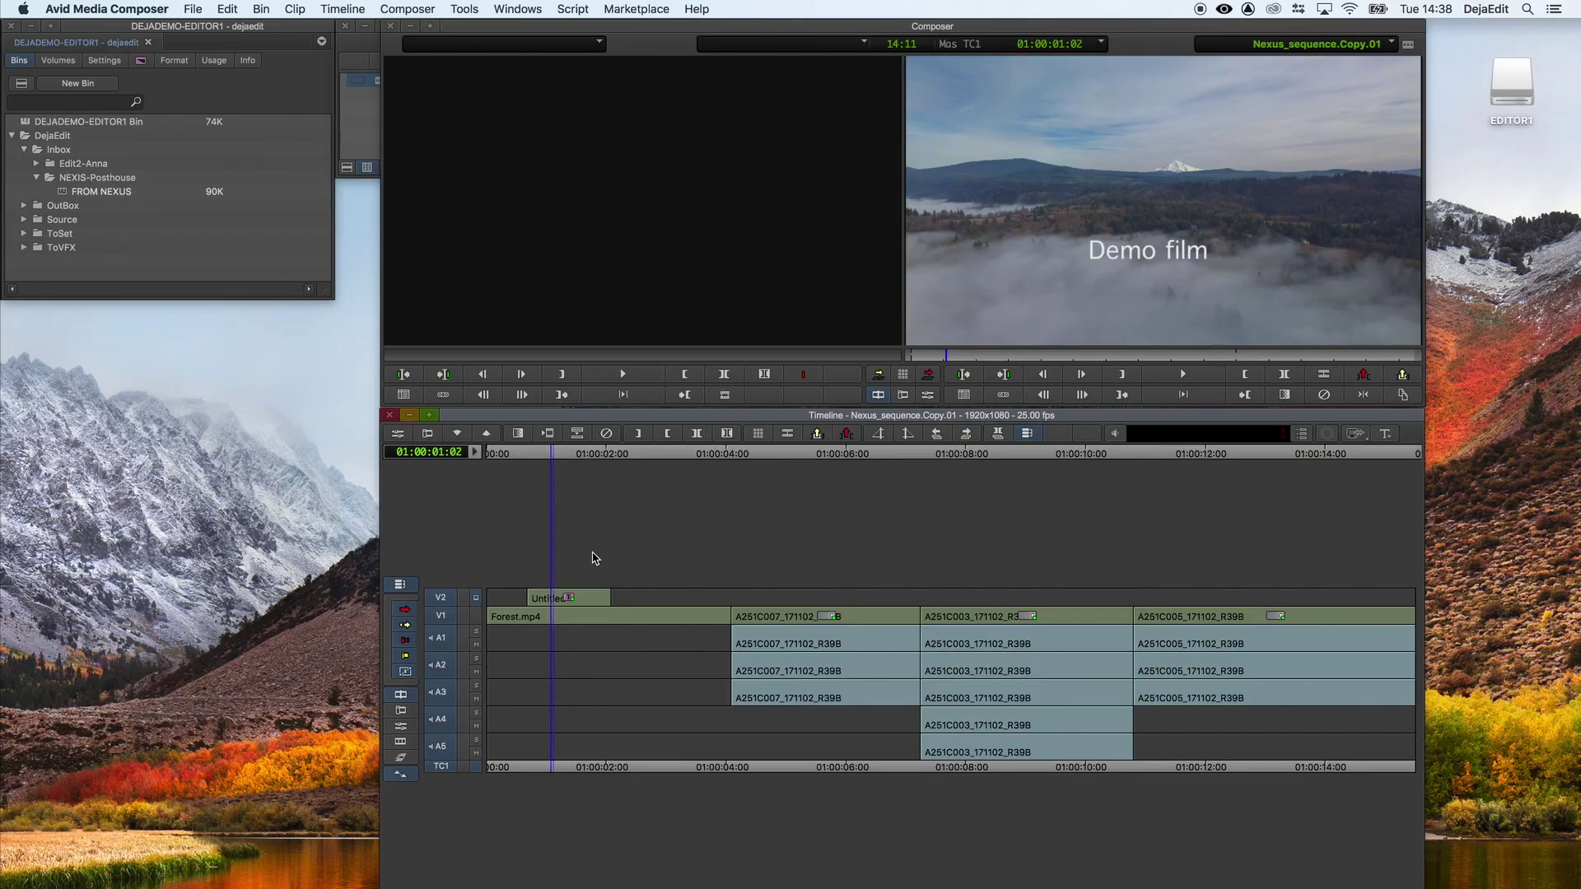